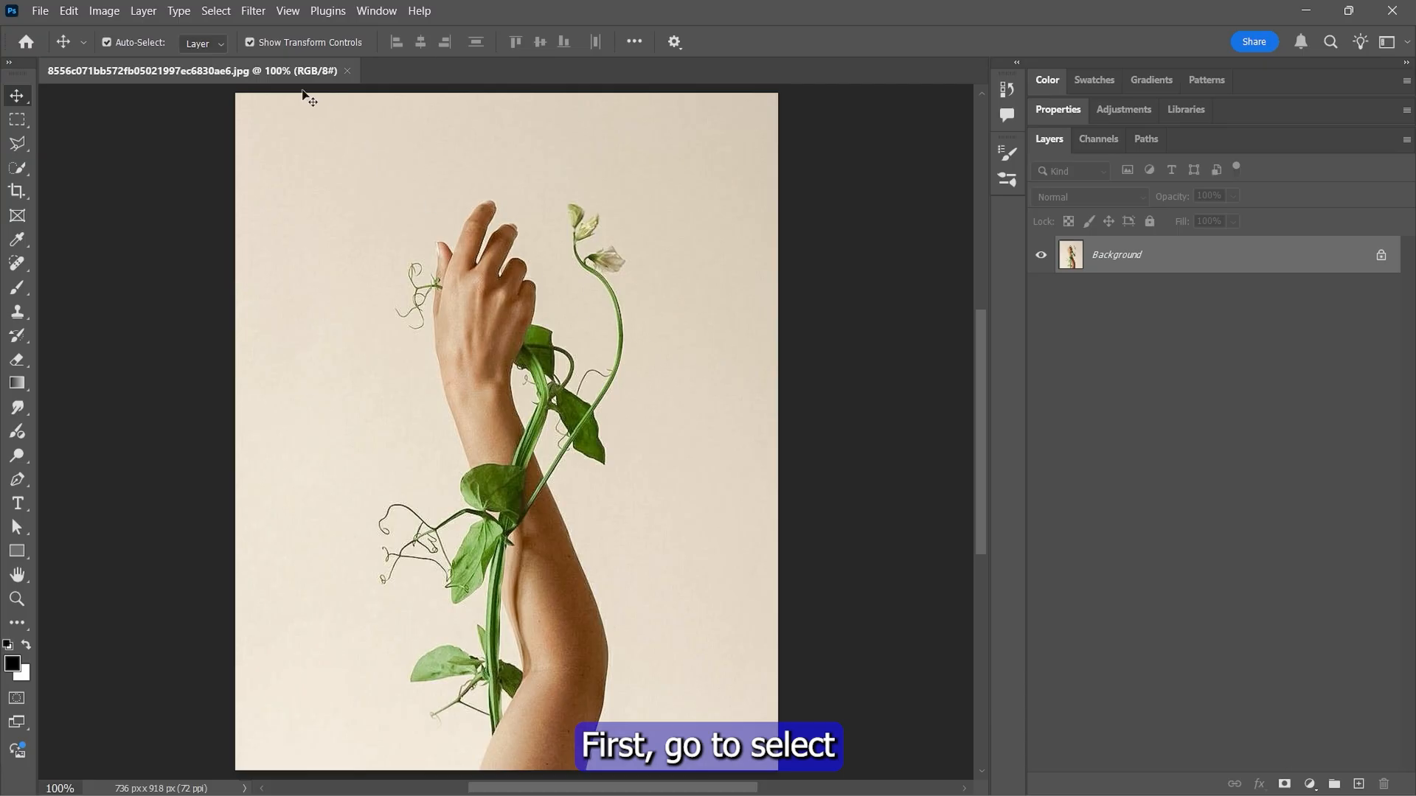
Select the arm and vine as the subject, then output it from Select and Mask to a new masked layer with Decontaminate Colors enabled
left_click(216, 10)
left_click(231, 218)
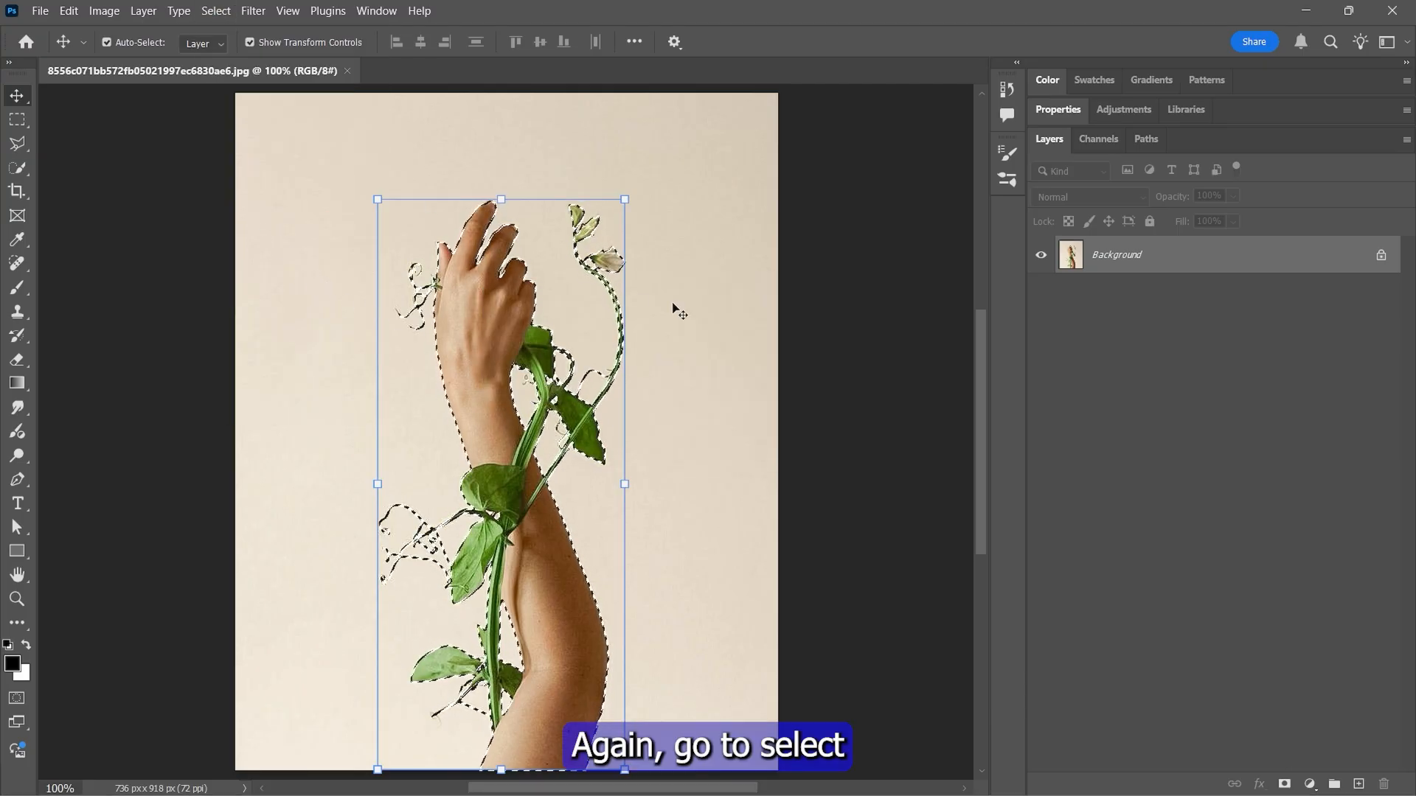
left_click(216, 10)
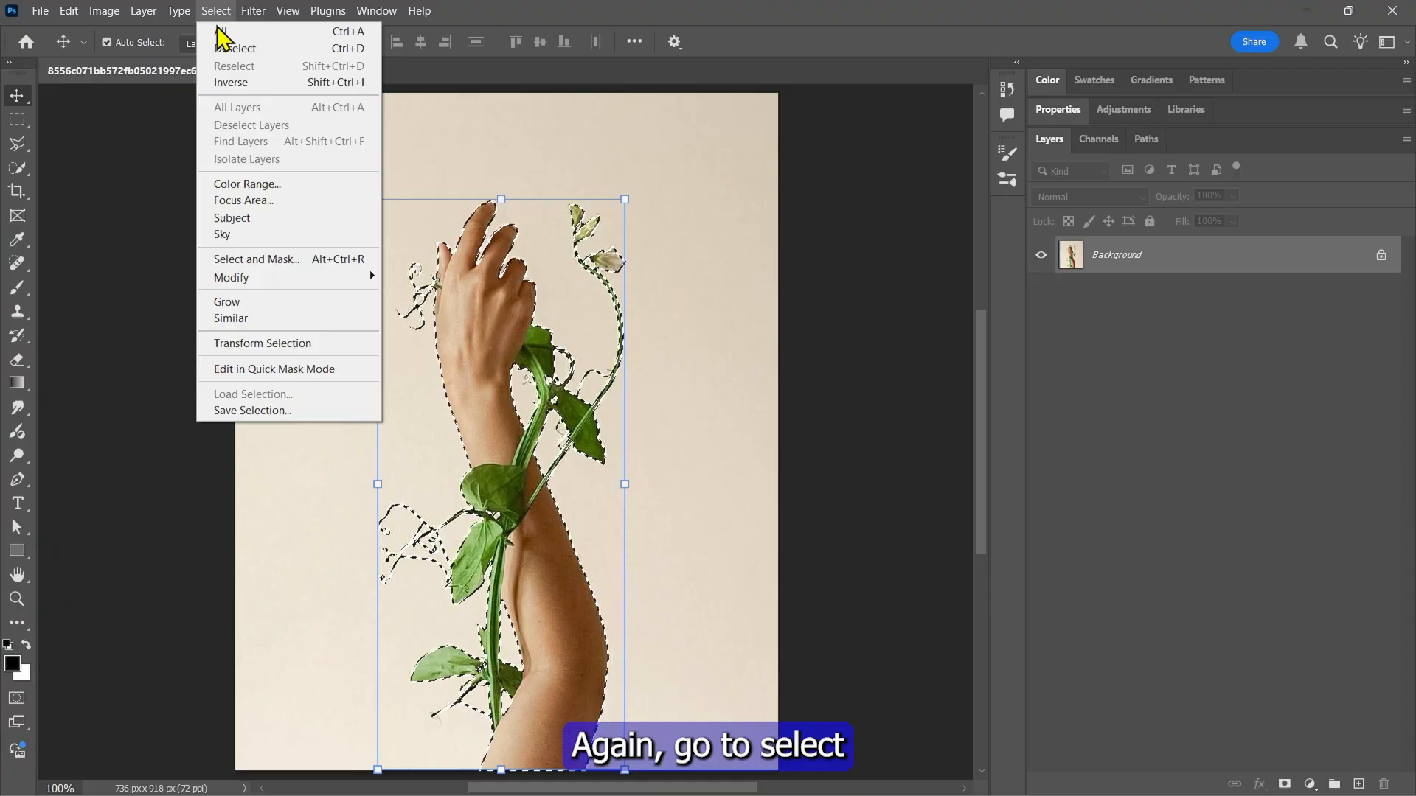
left_click(284, 259)
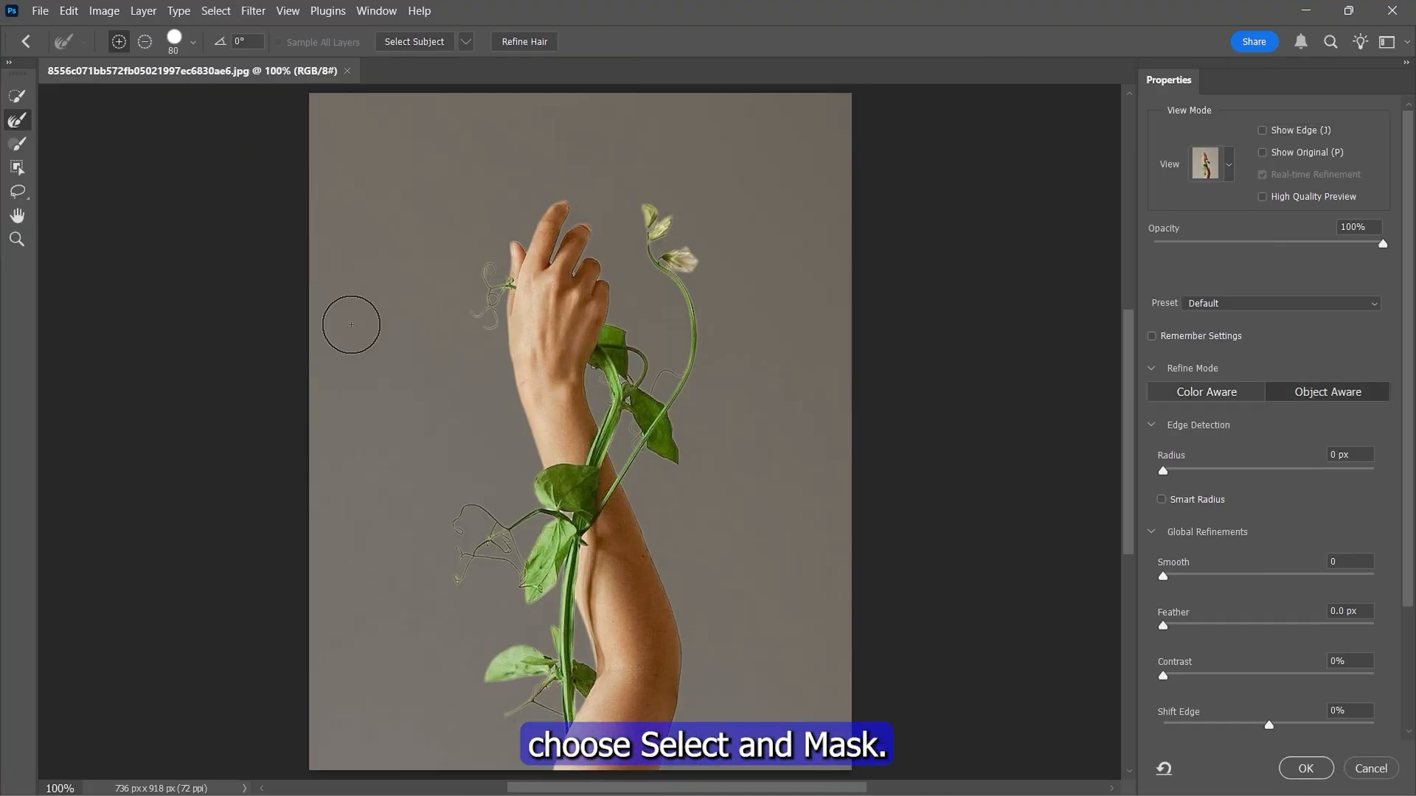
left_click_drag(1405, 261, 1400, 401)
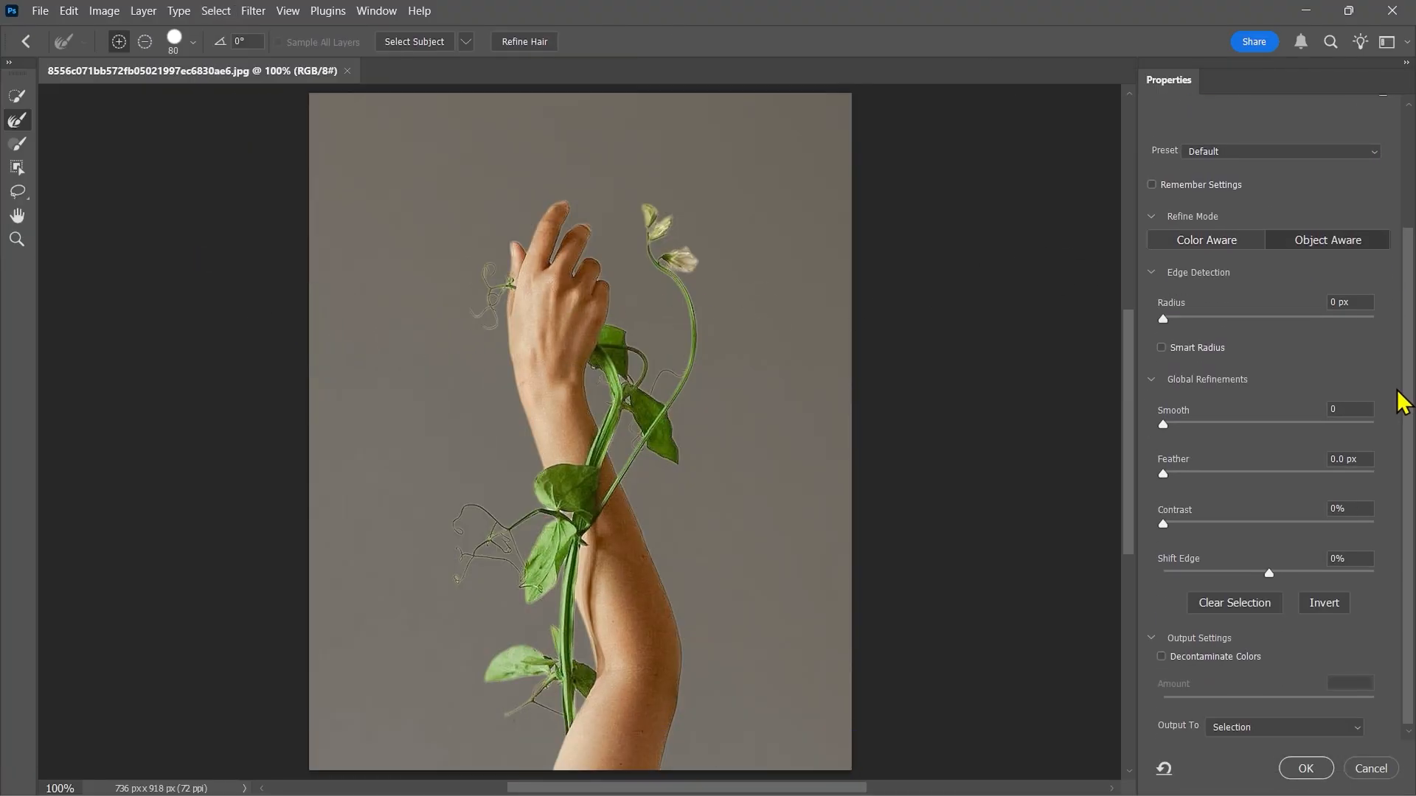
left_click(1161, 657)
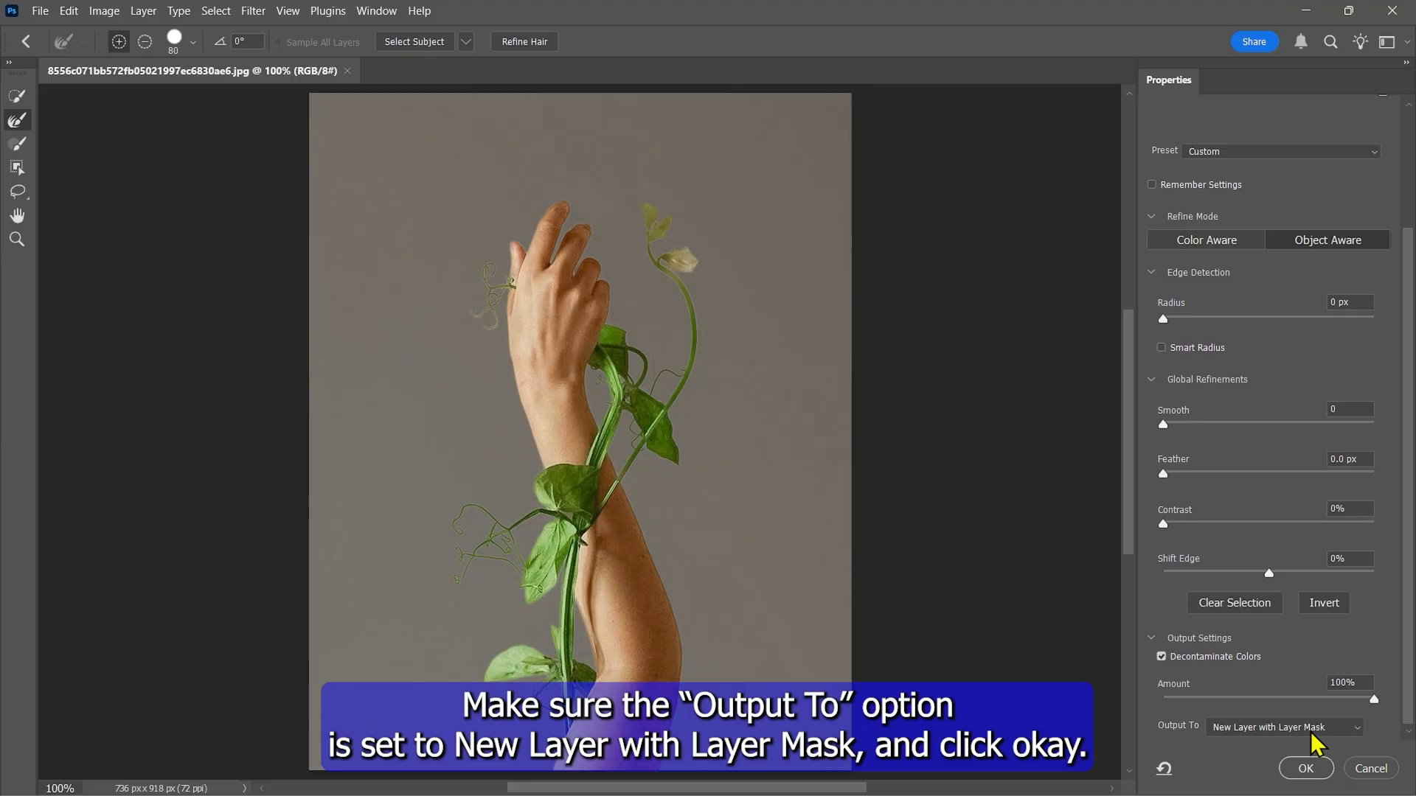
left_click(1306, 773)
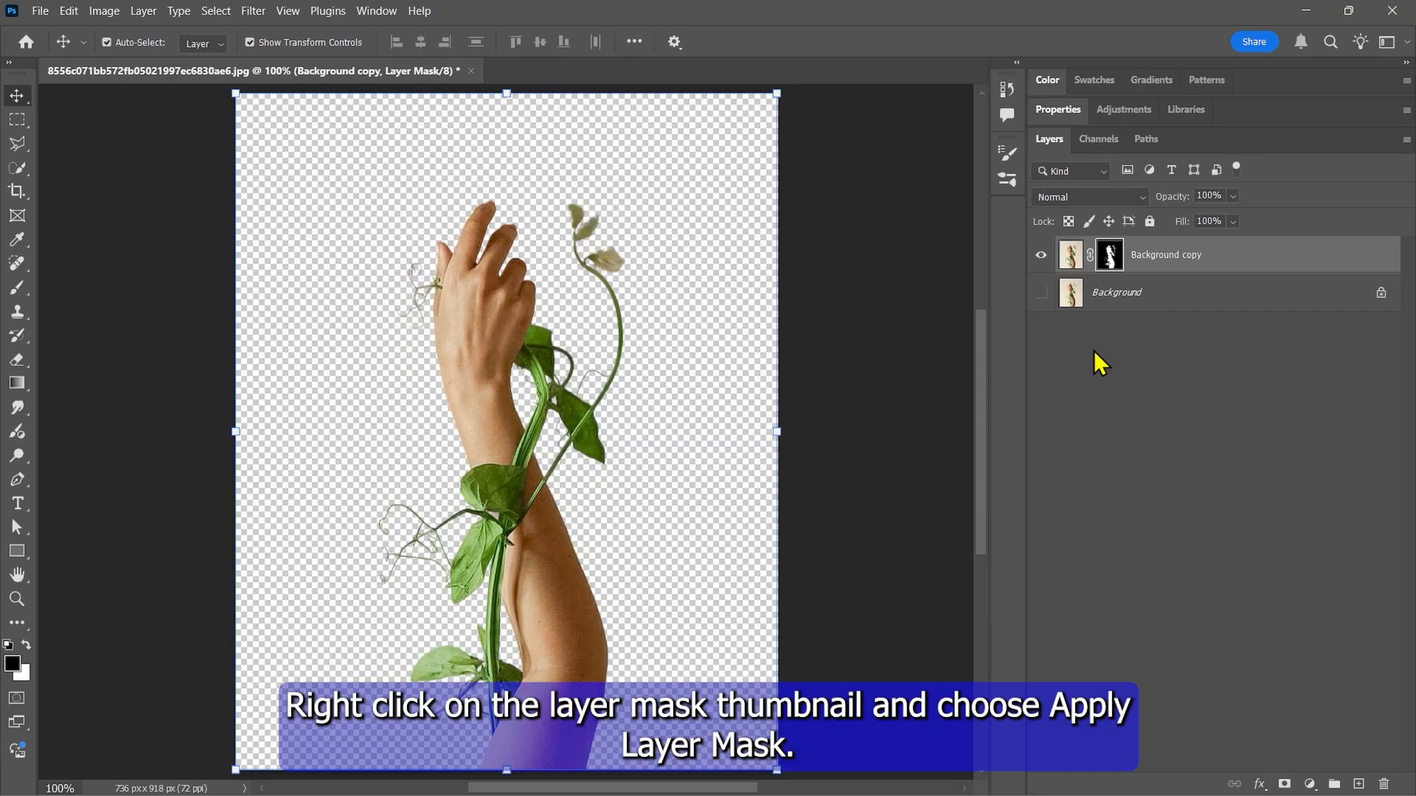
Apply the layer mask on the Background copy layer and make the original Background layer visible
right_click(1111, 256)
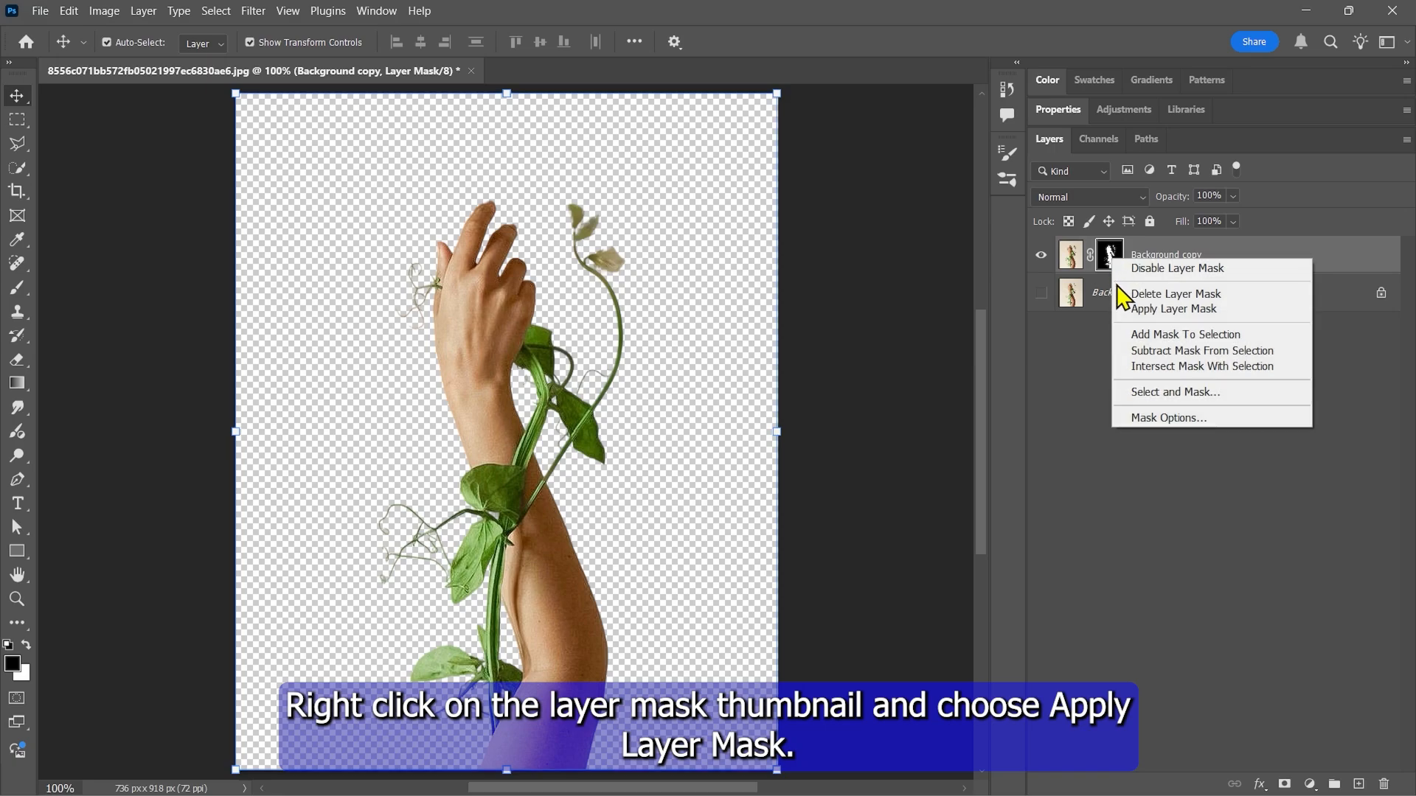
left_click(1152, 308)
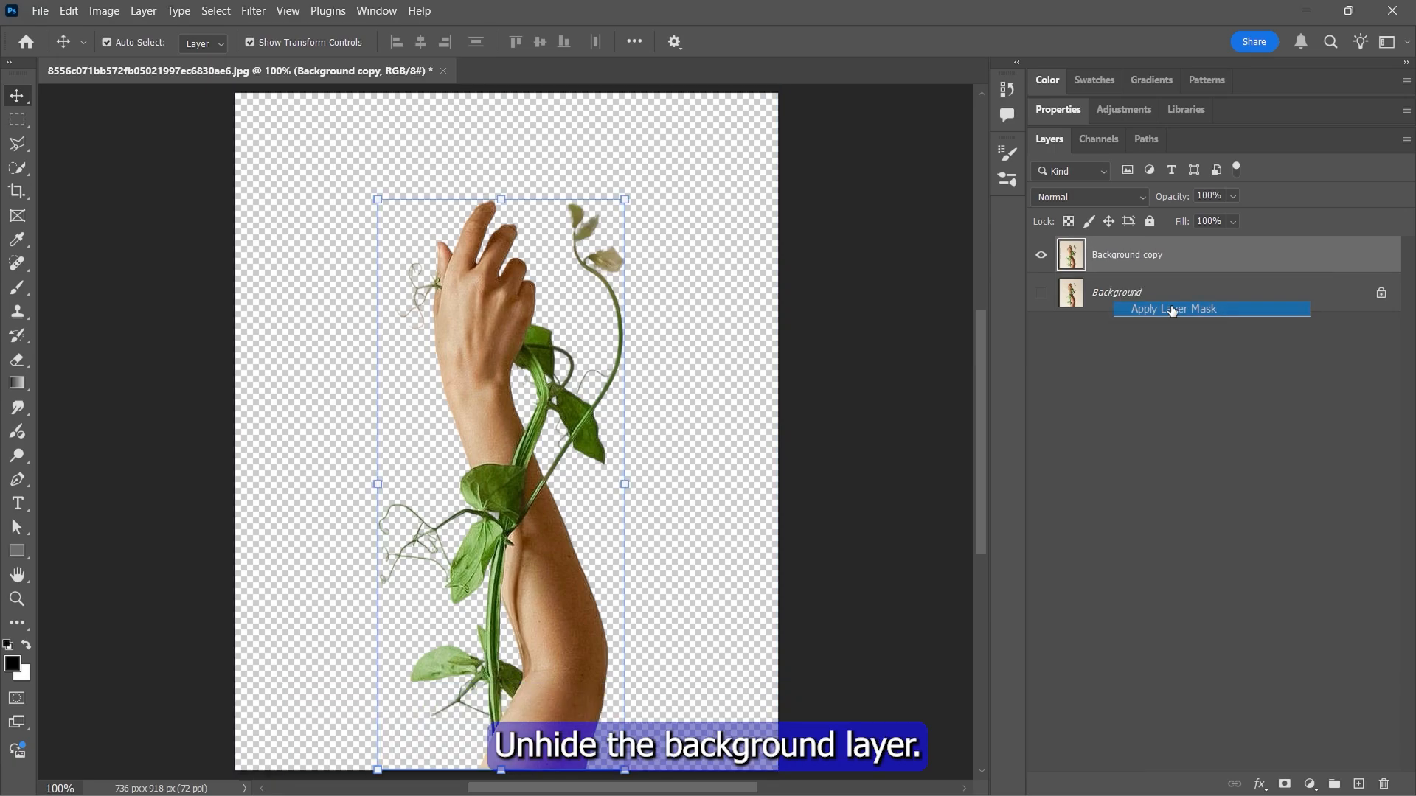
left_click(1040, 293)
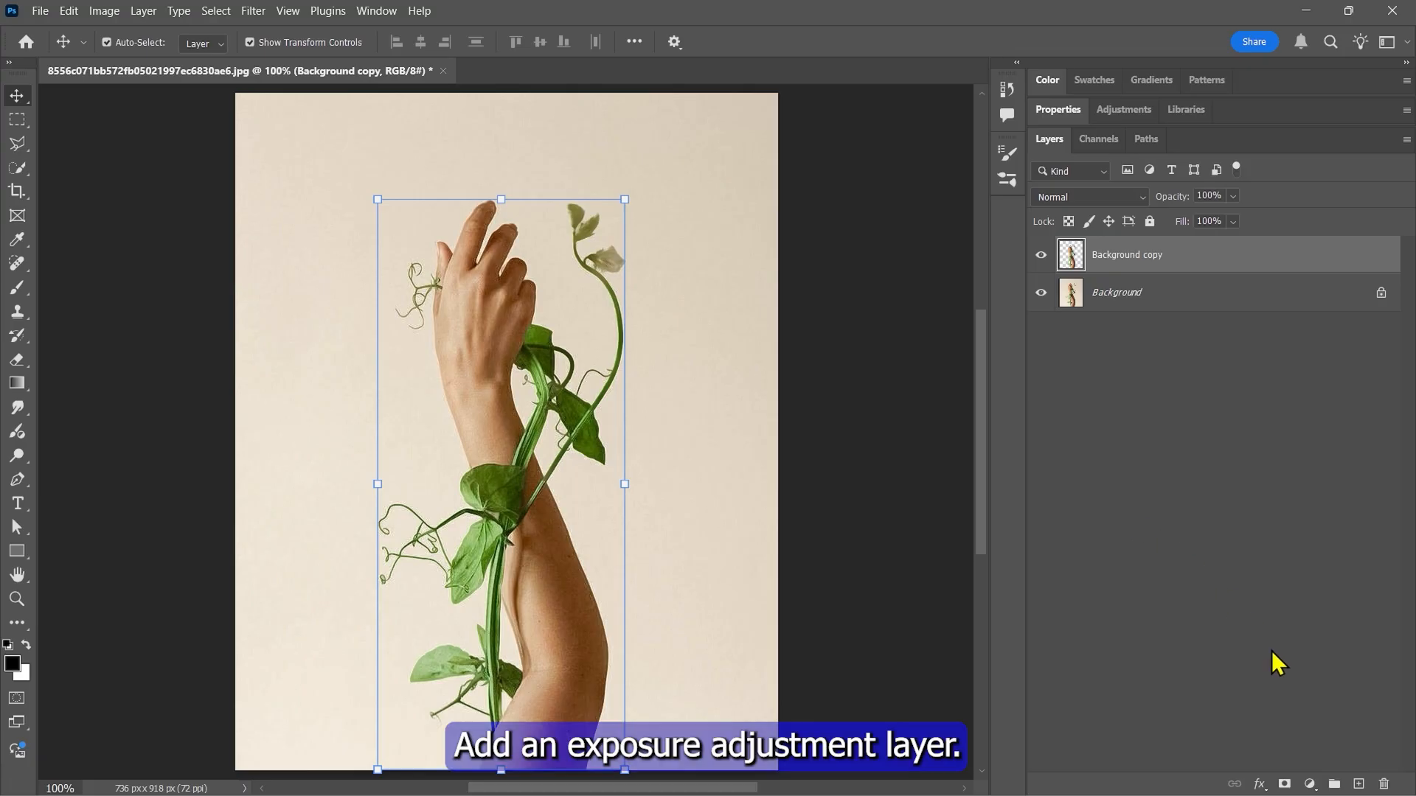
Add an Exposure adjustment layer between the cutout and the Background layer, with exposure set to -20.00
left_click(1310, 785)
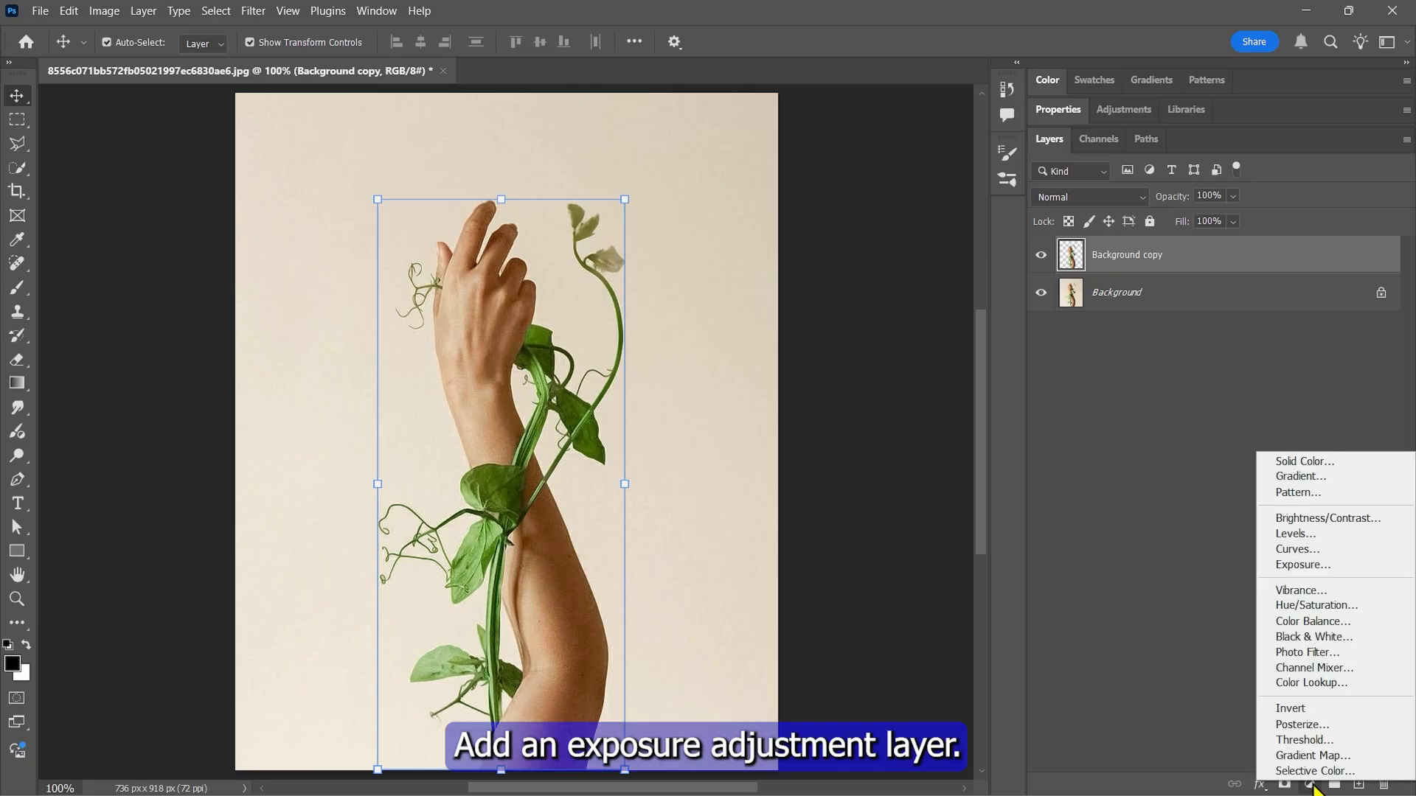
left_click(1298, 566)
left_click_drag(1180, 502, 1136, 553)
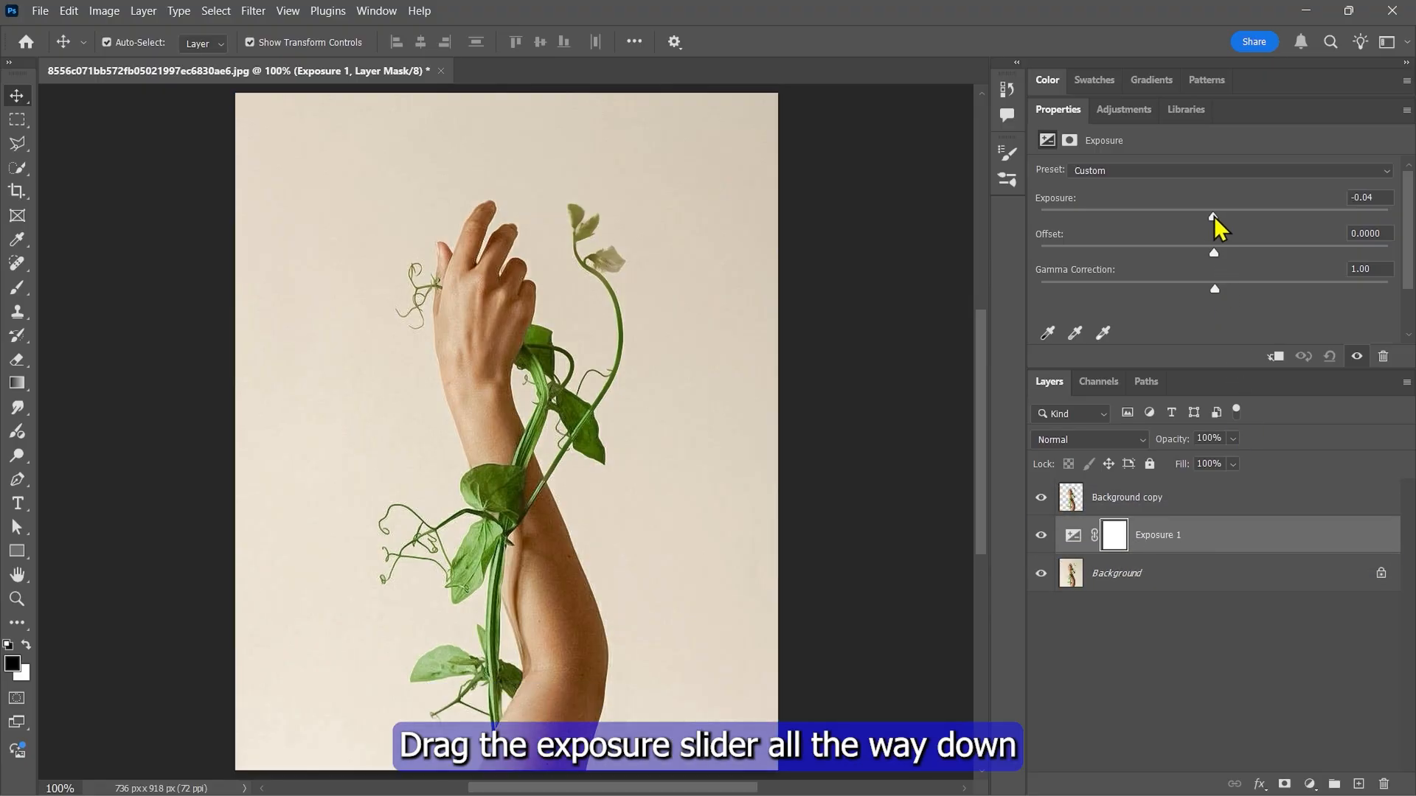
left_click_drag(1213, 217, 1033, 221)
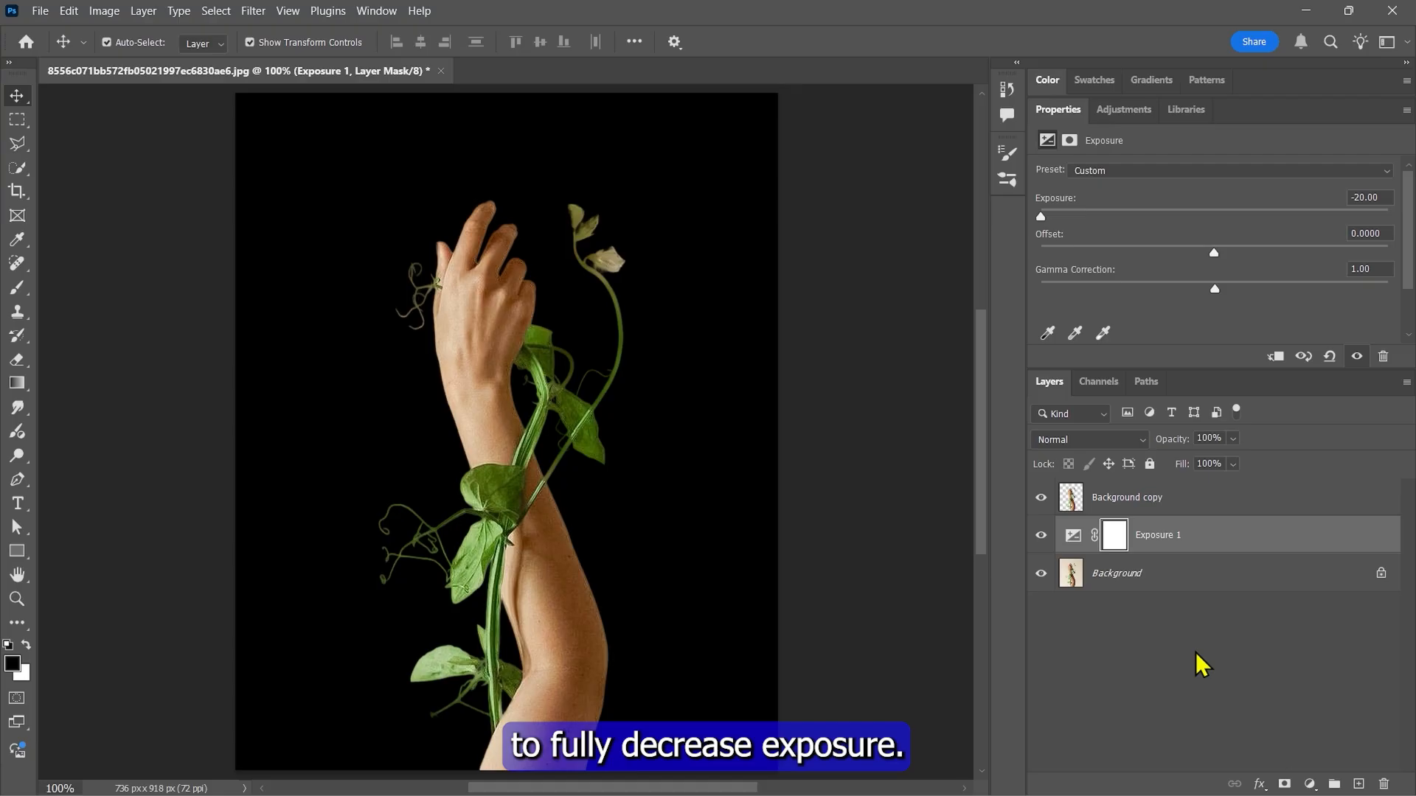
Rename the Background copy layer to "Vine Arm"
left_click(1139, 498)
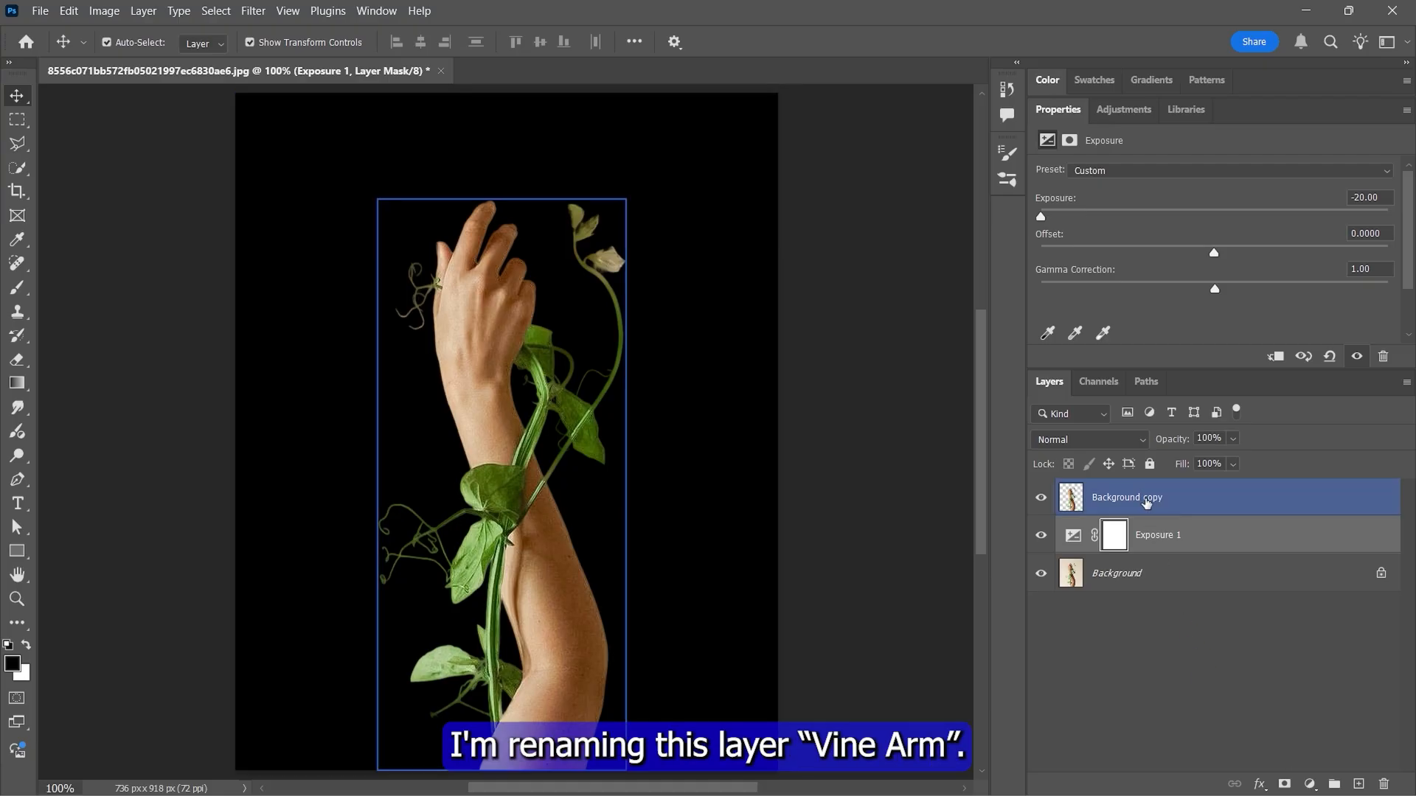
double_click(1132, 499)
type("V")
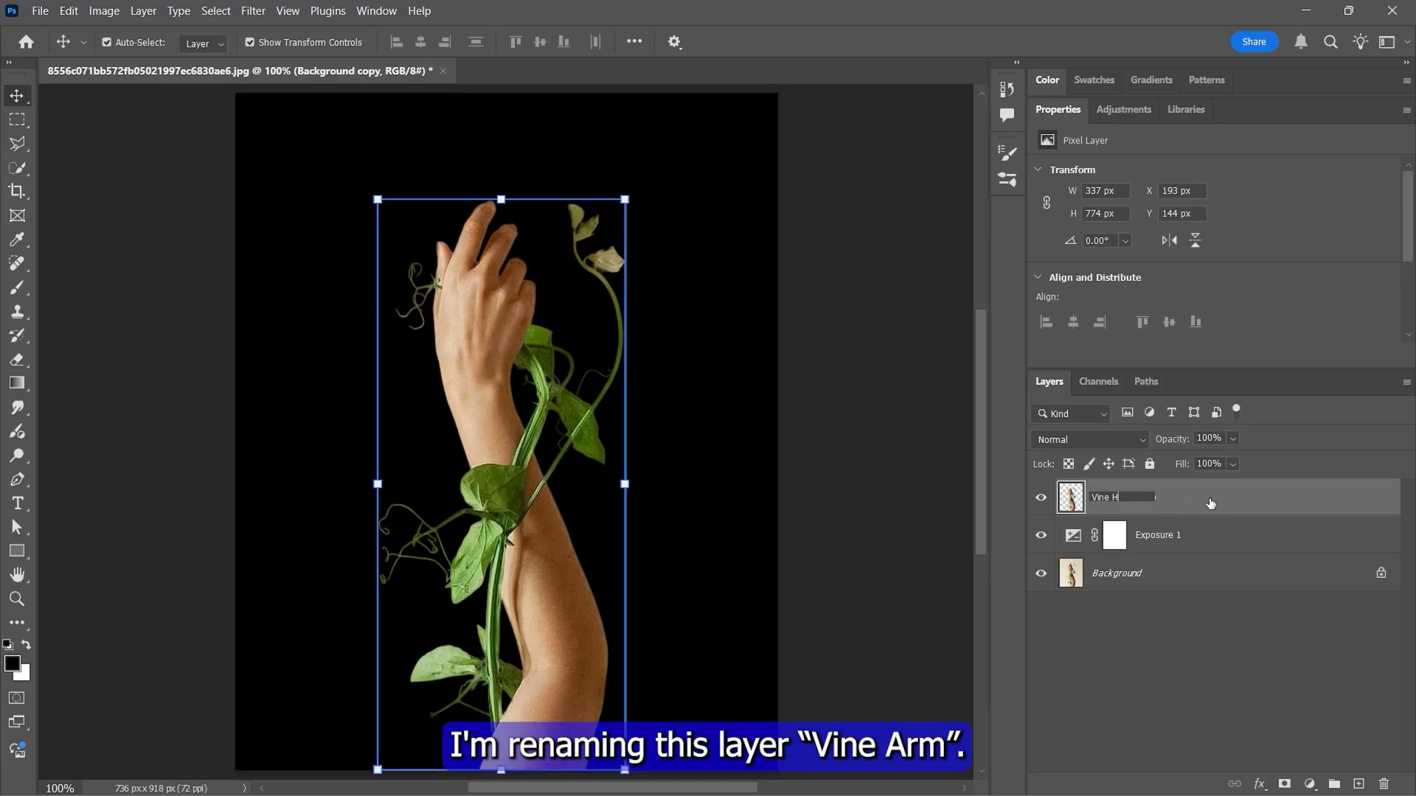
type("ine Arm")
key("Return")
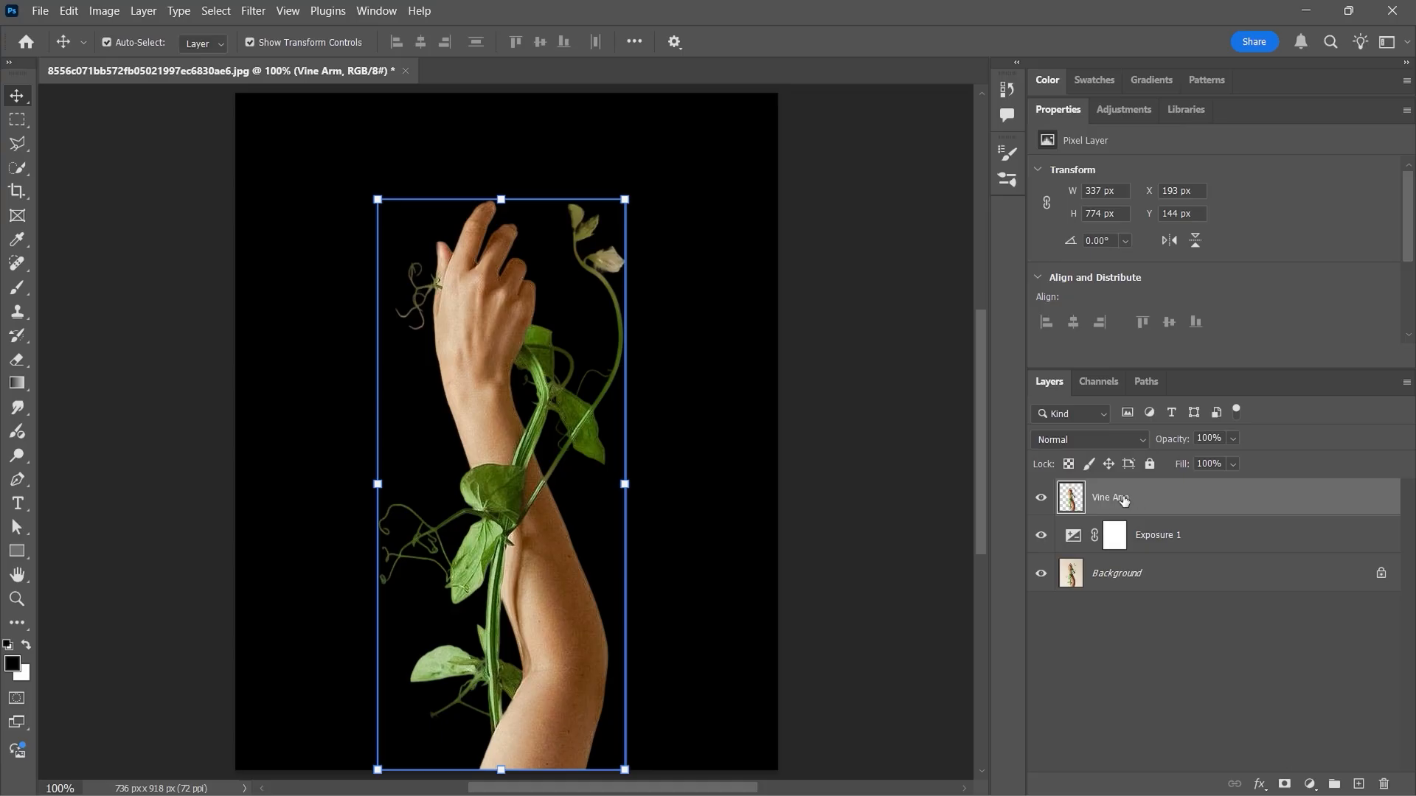
Duplicate the Vine Arm layer twice and merge all three Vine Arm layers into one
double_click(1059, 111)
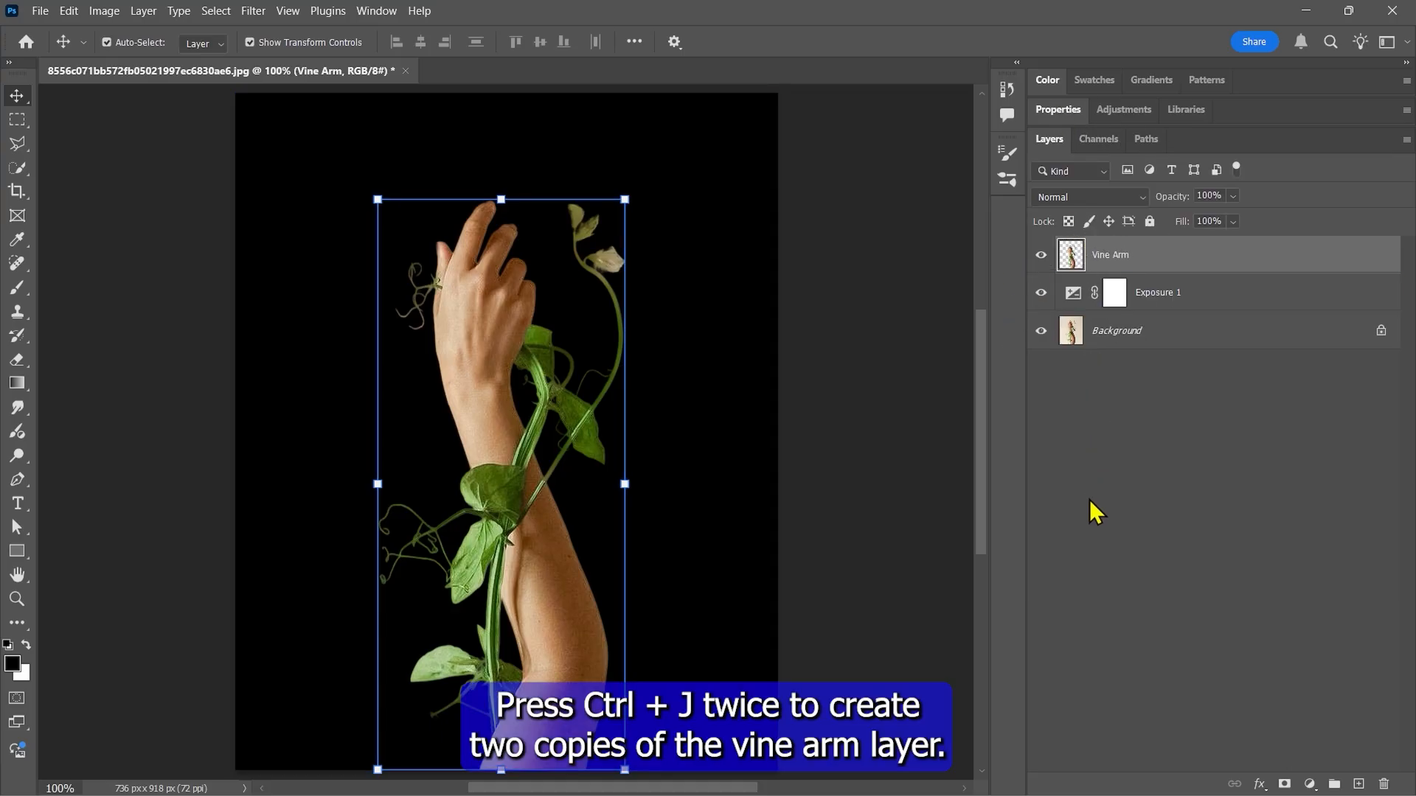
key("ctrl+j")
key("ctrl+j")
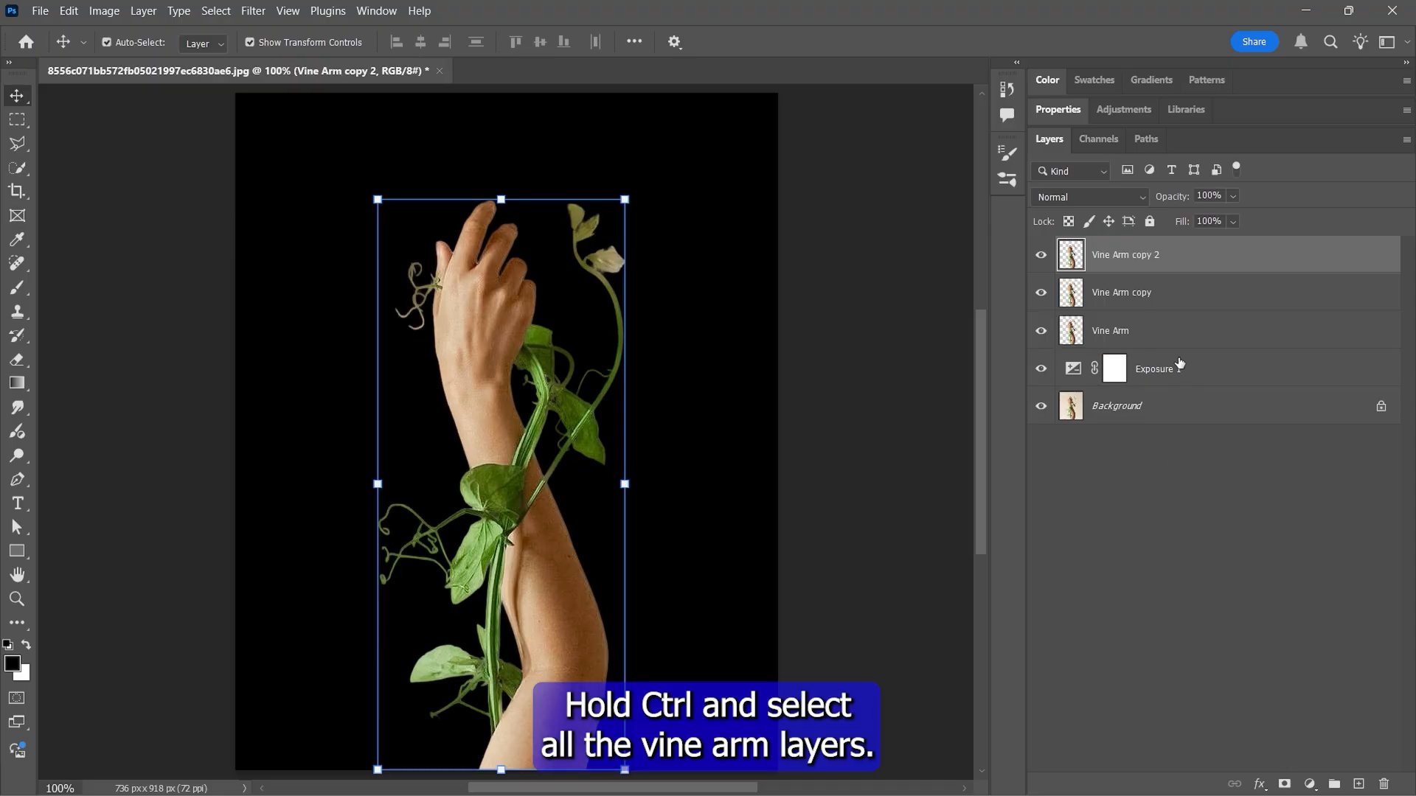
left_click(1170, 330)
left_click(1172, 265, "shift")
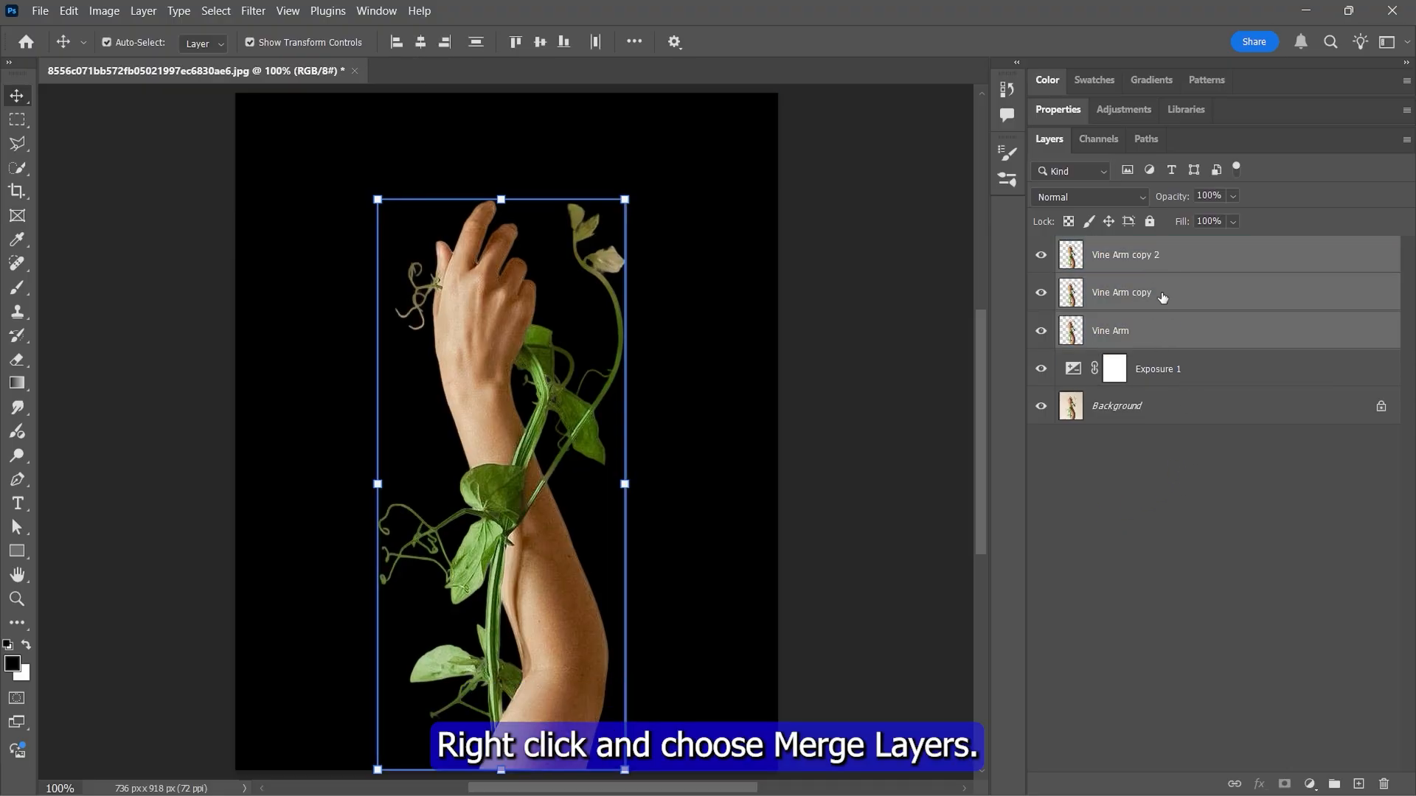
right_click(1163, 296)
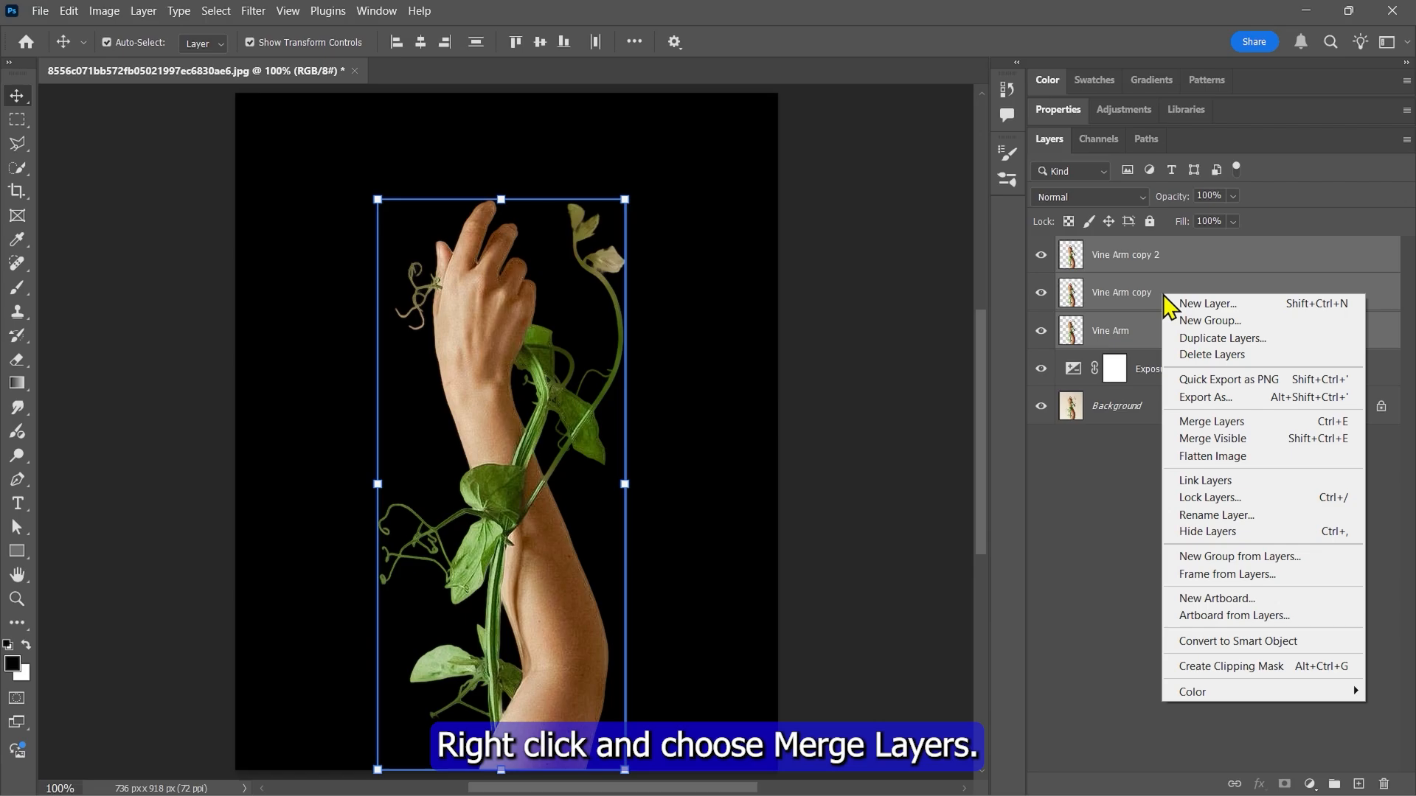
left_click(1206, 422)
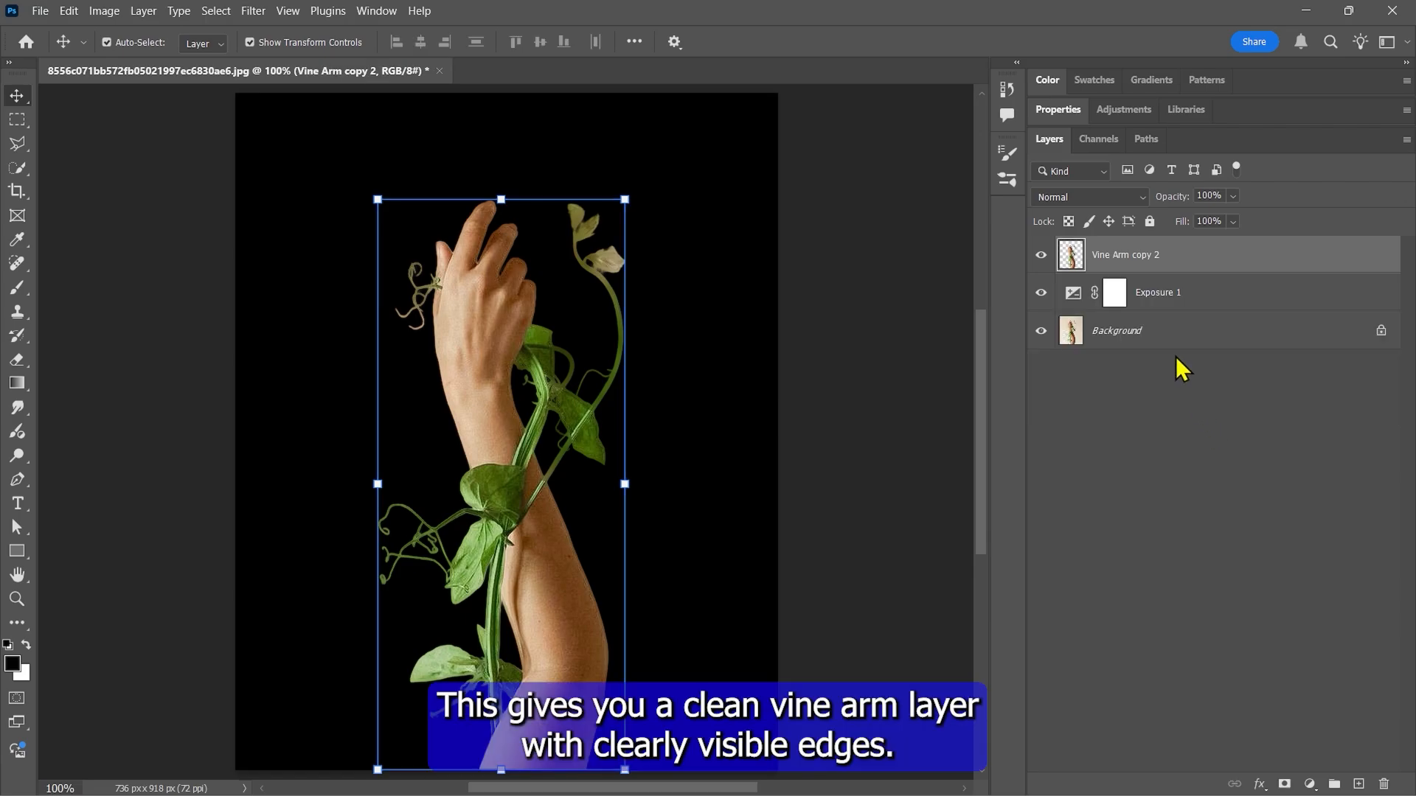
Rename the merged cutout layer to "Vine Arm"
double_click(1136, 254)
type("Vine Arm")
key("Return")
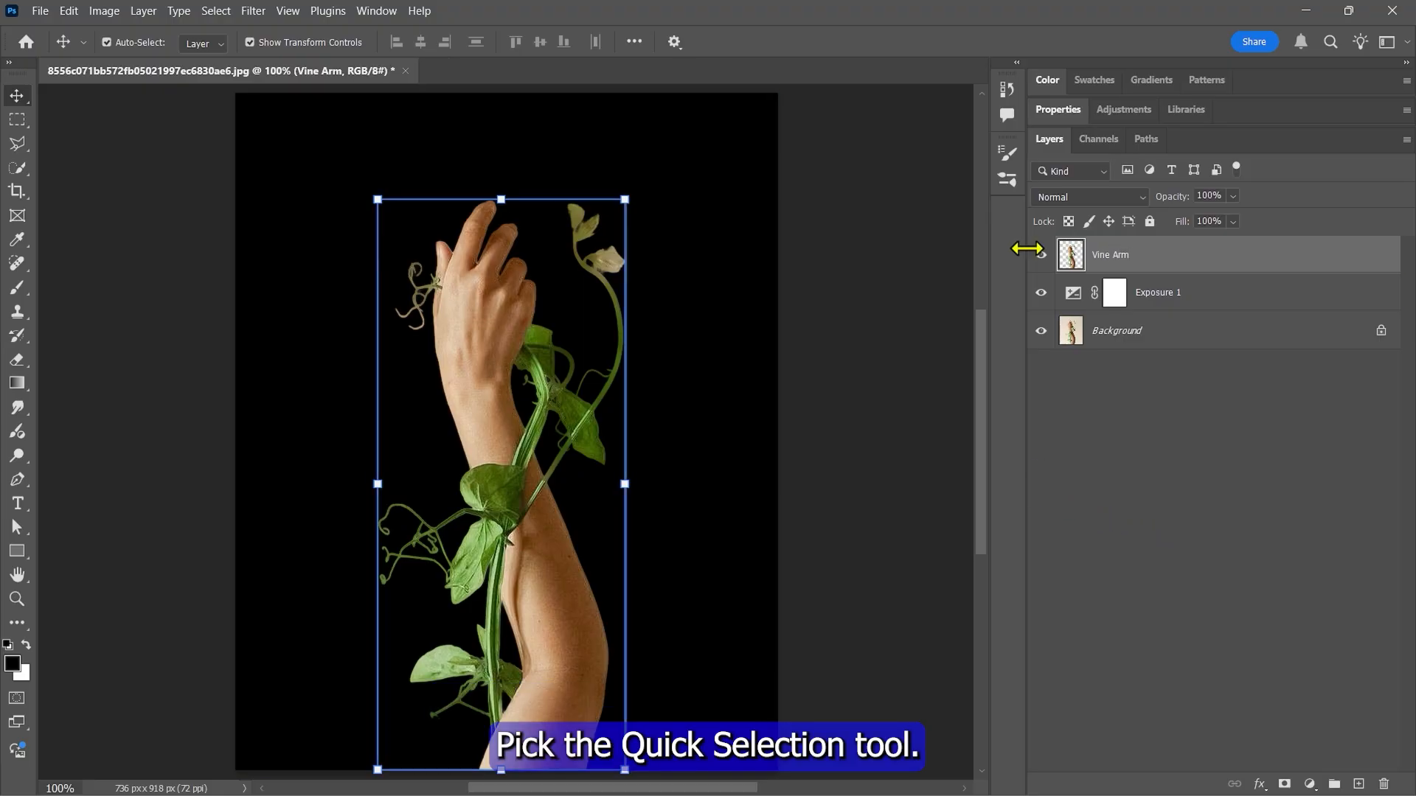
Select only the vine, including its leaves, stems and thin tendrils, on the Vine Arm layer using the Quick Selection tool
left_click(18, 168)
left_click(103, 186)
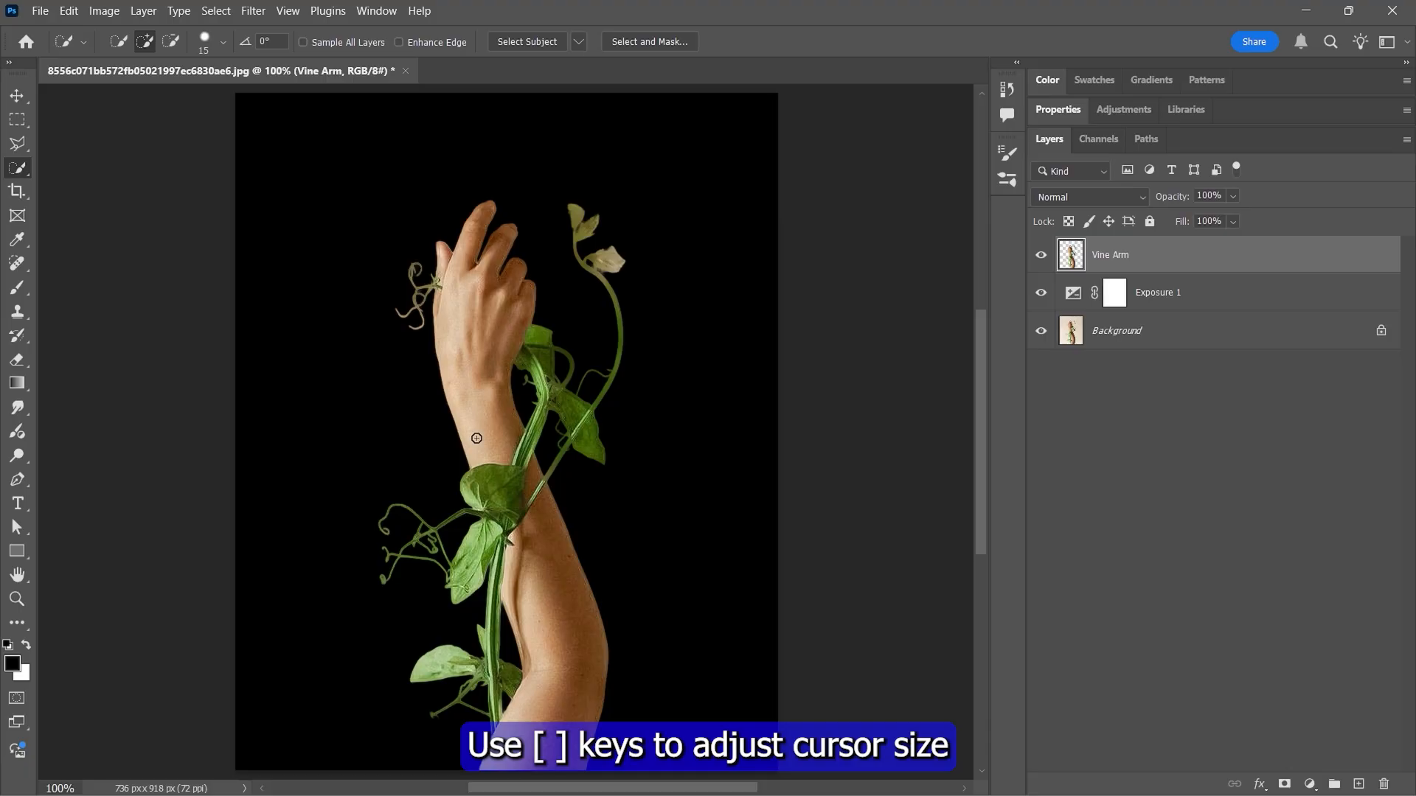
left_click_drag(492, 492, 480, 542)
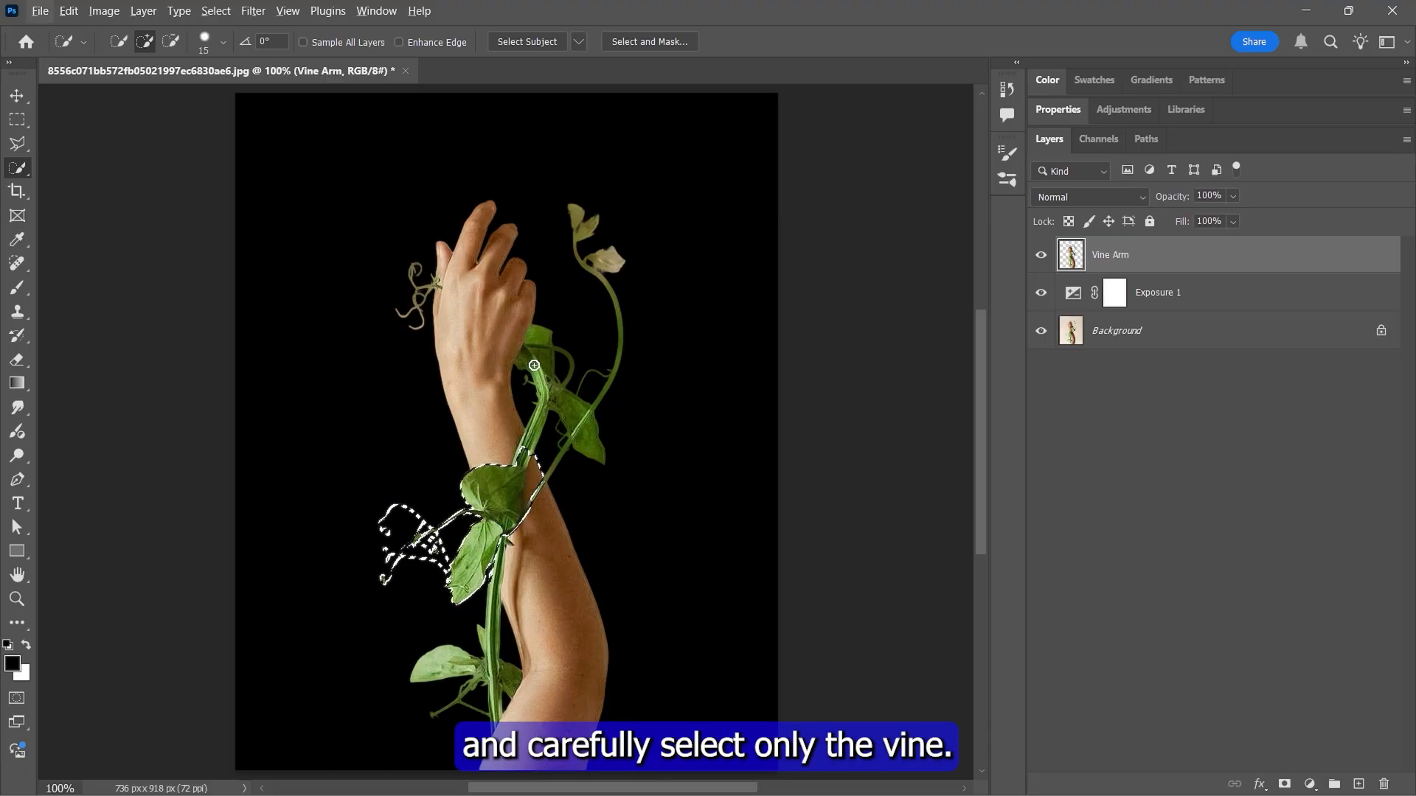
mouse_move(539, 350)
left_mouse_down()
mouse_move(532, 380)
mouse_move(576, 429)
left_mouse_up()
left_click_drag(439, 661, 493, 681)
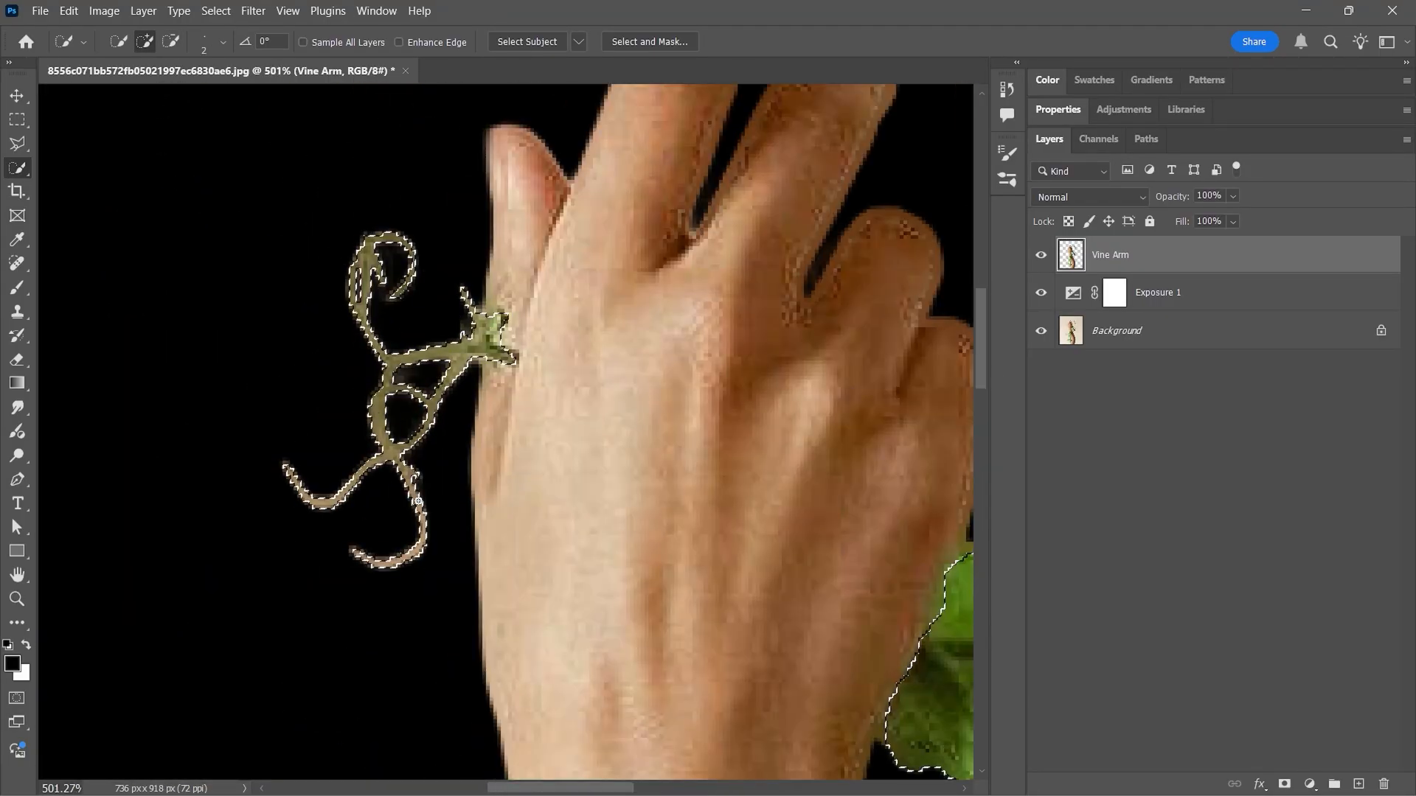
key("ctrl+1")
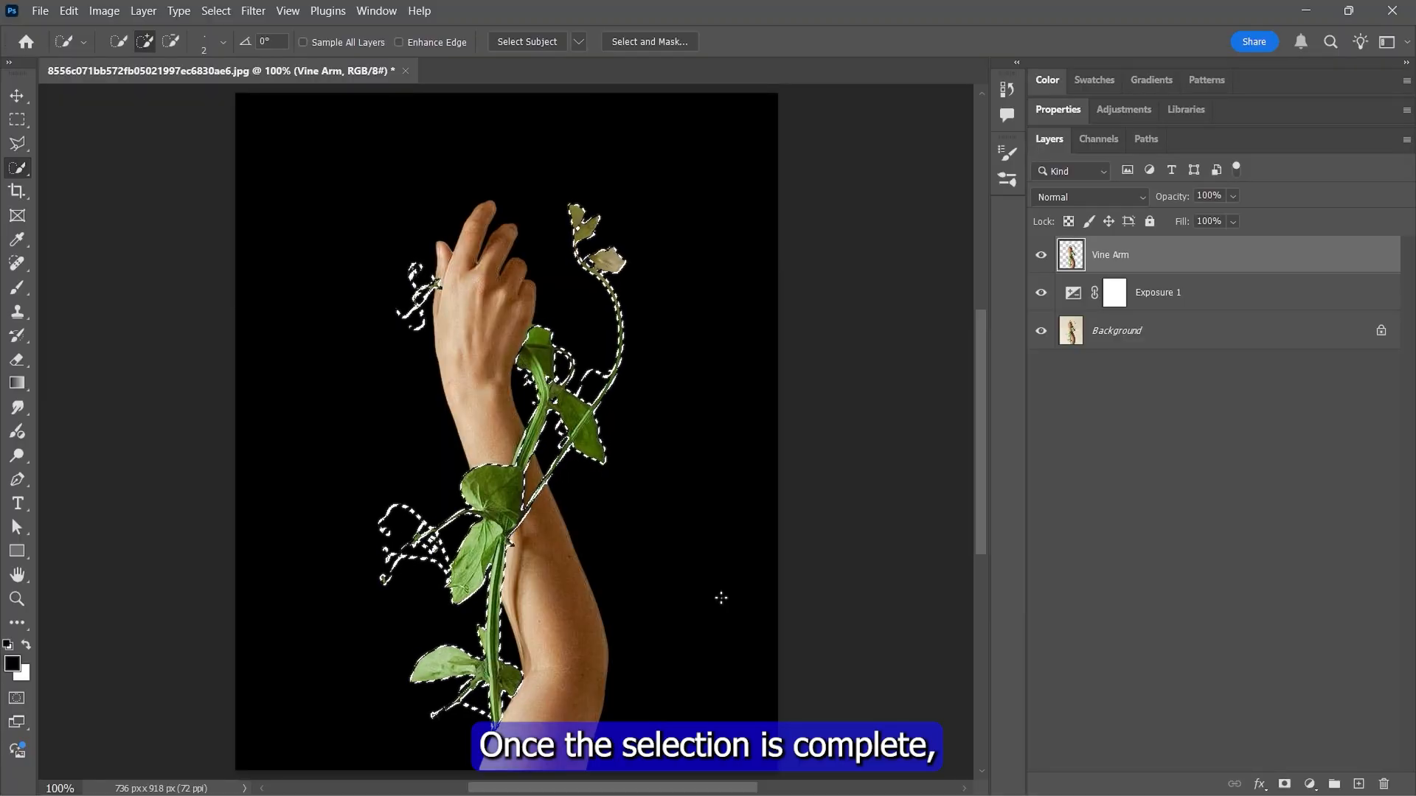
Copy the selected vine to a new layer and name that layer "Vine"
key("ctrl+j")
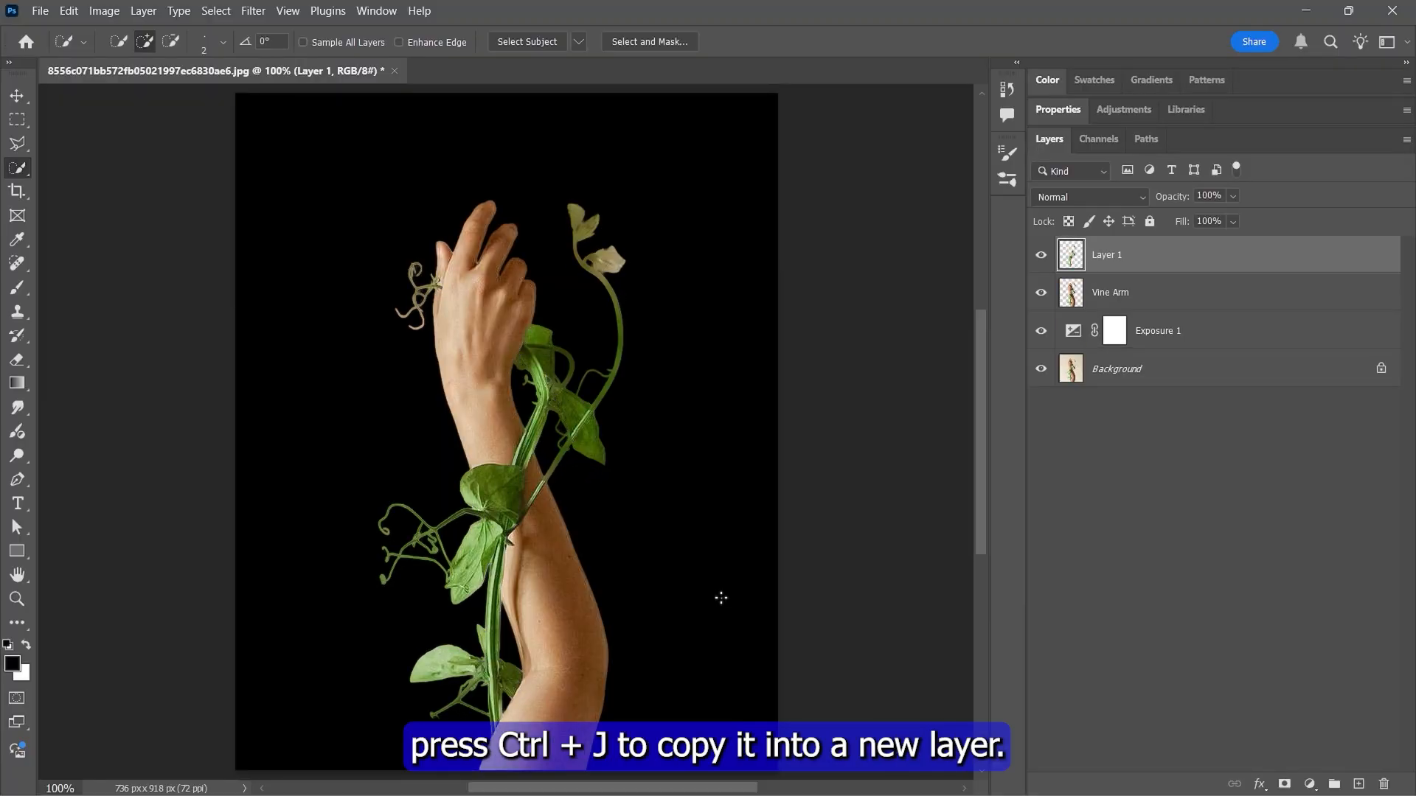
left_click(1042, 294)
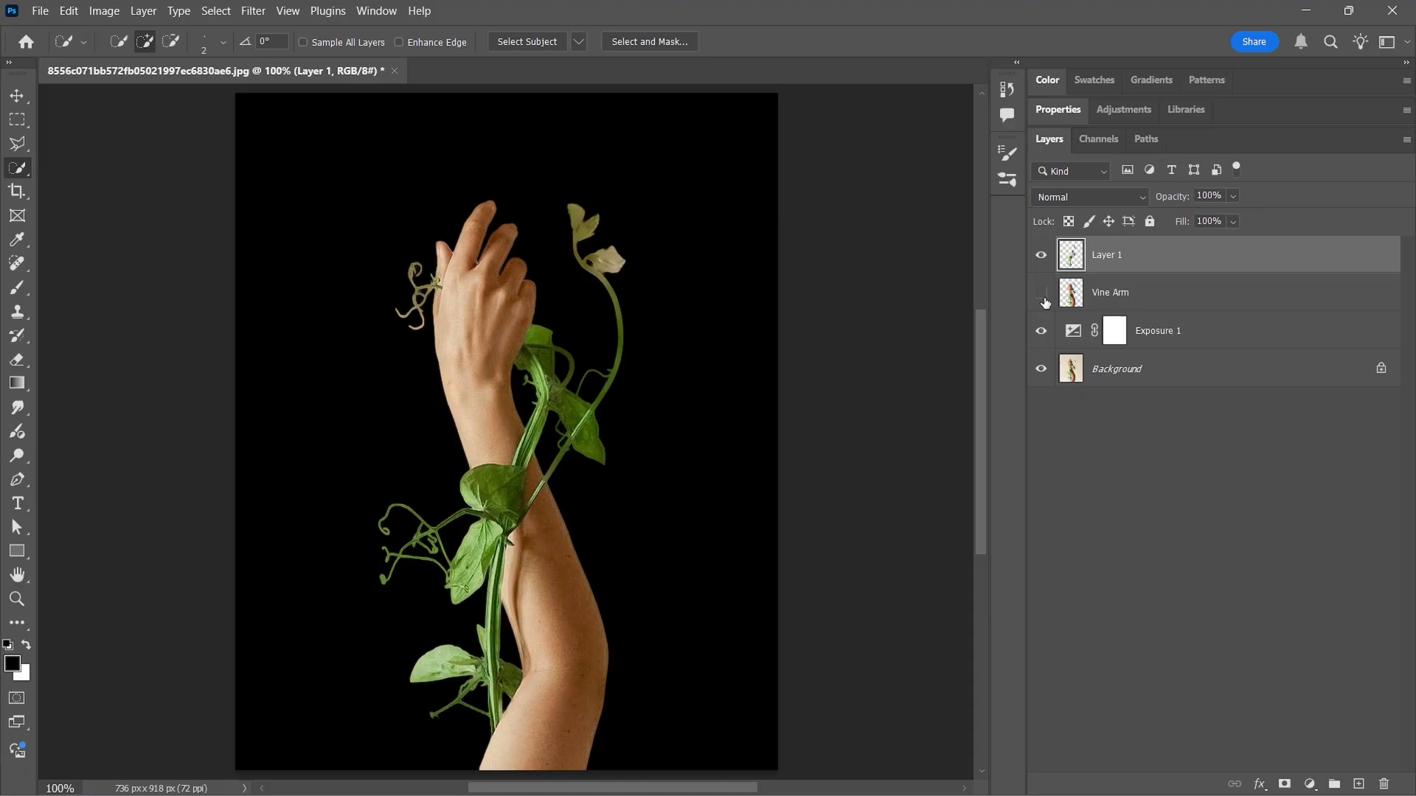
left_click(1042, 293)
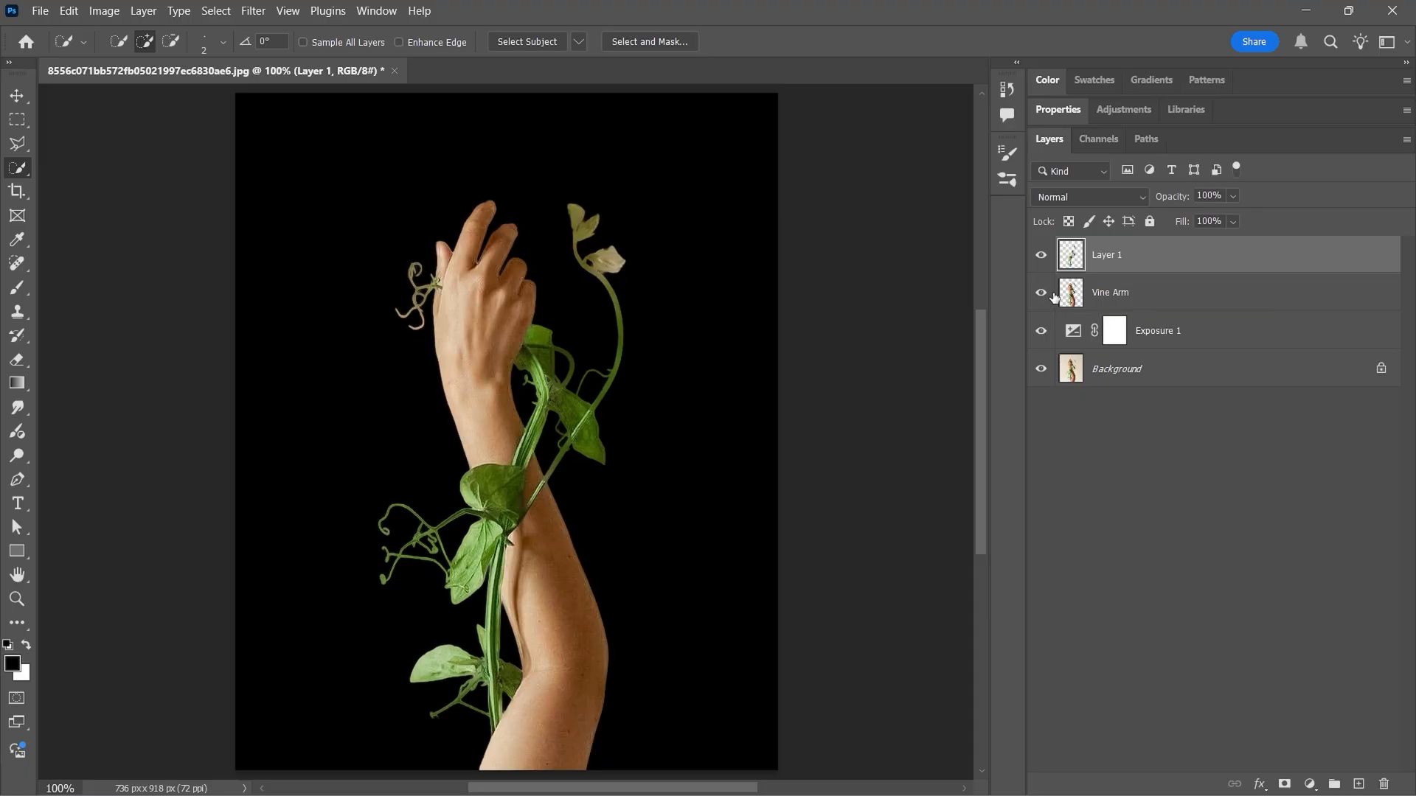
double_click(1106, 255)
type("Vine")
key("Return")
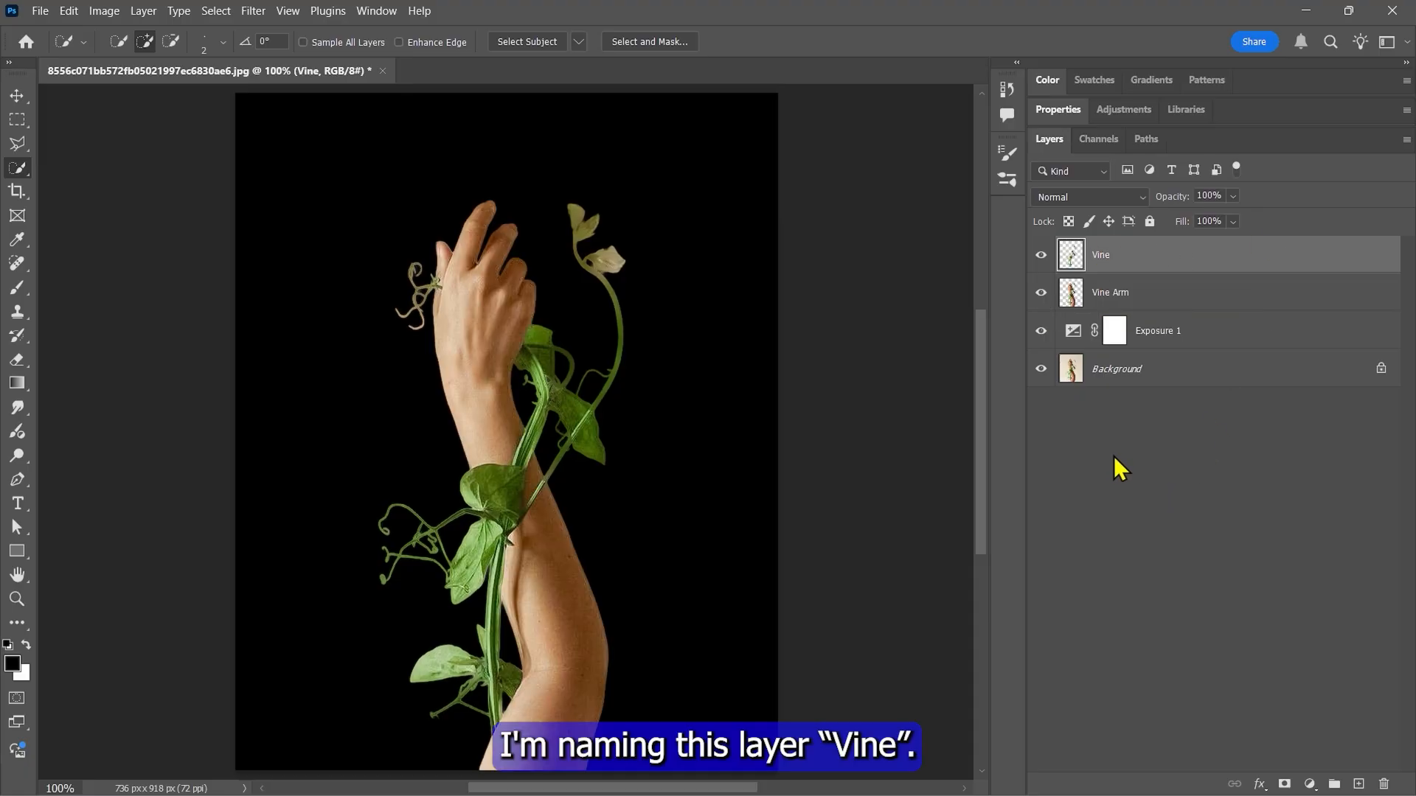
Convert the Vine layer to a Smart Object and place a duplicate of it directly beneath the original Vine layer
key("v")
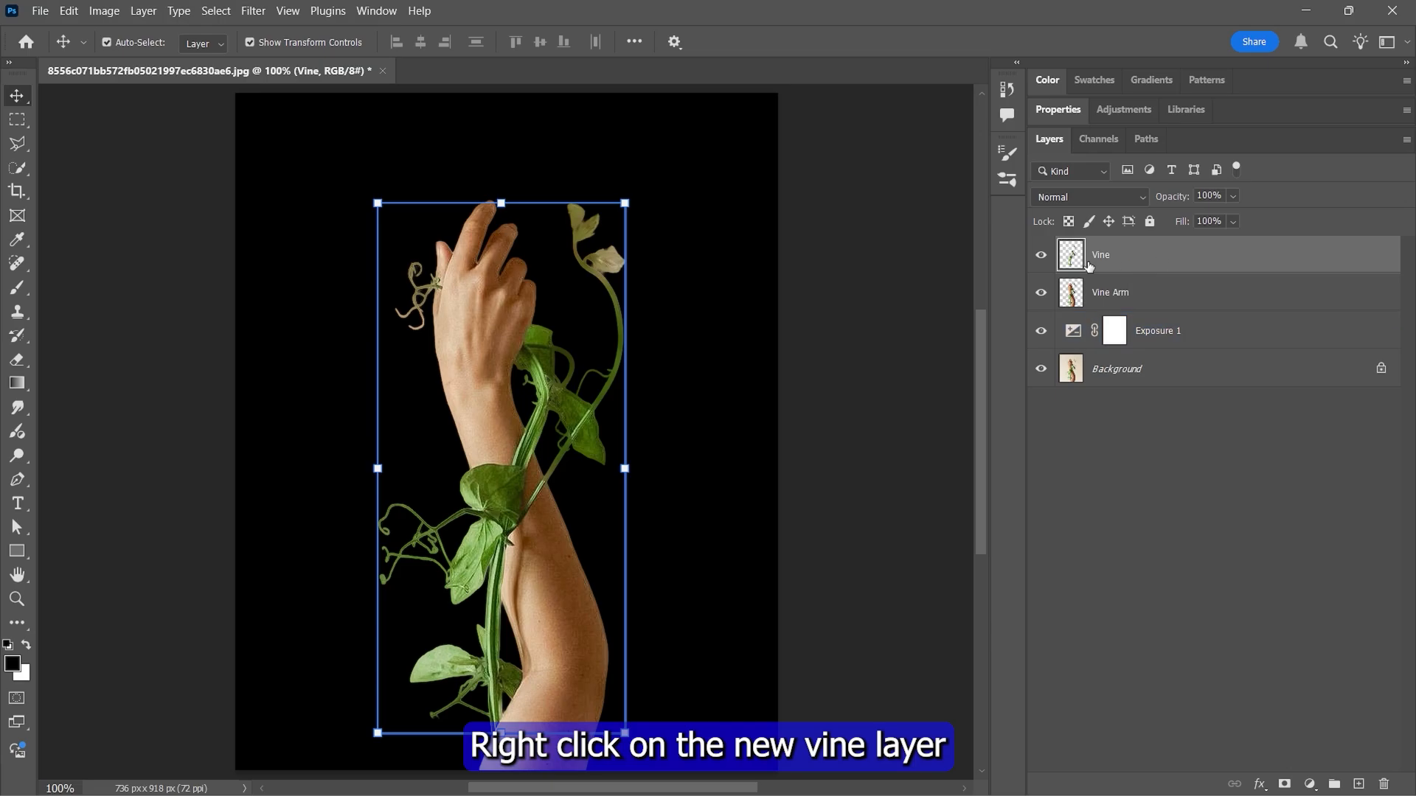
right_click(1122, 255)
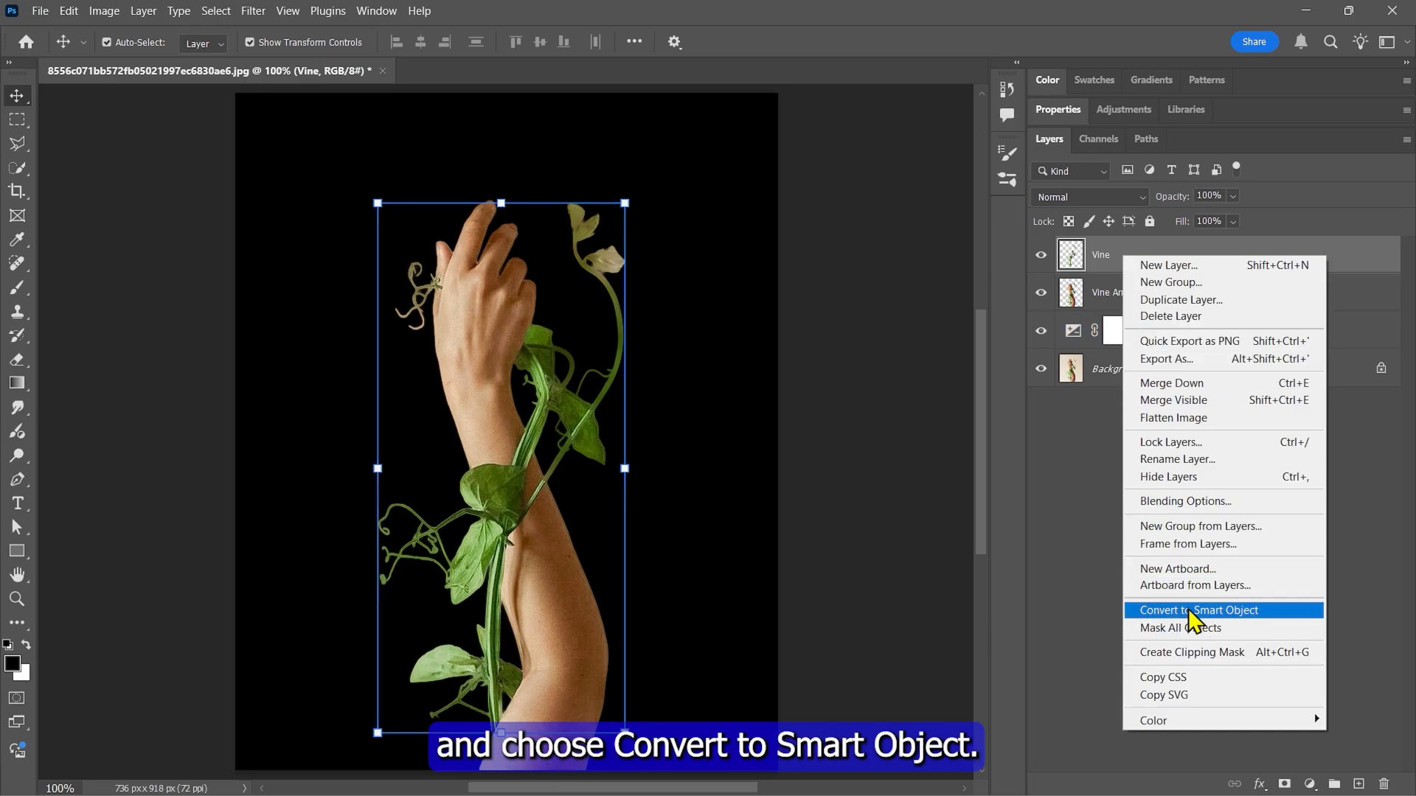
left_click(1213, 611)
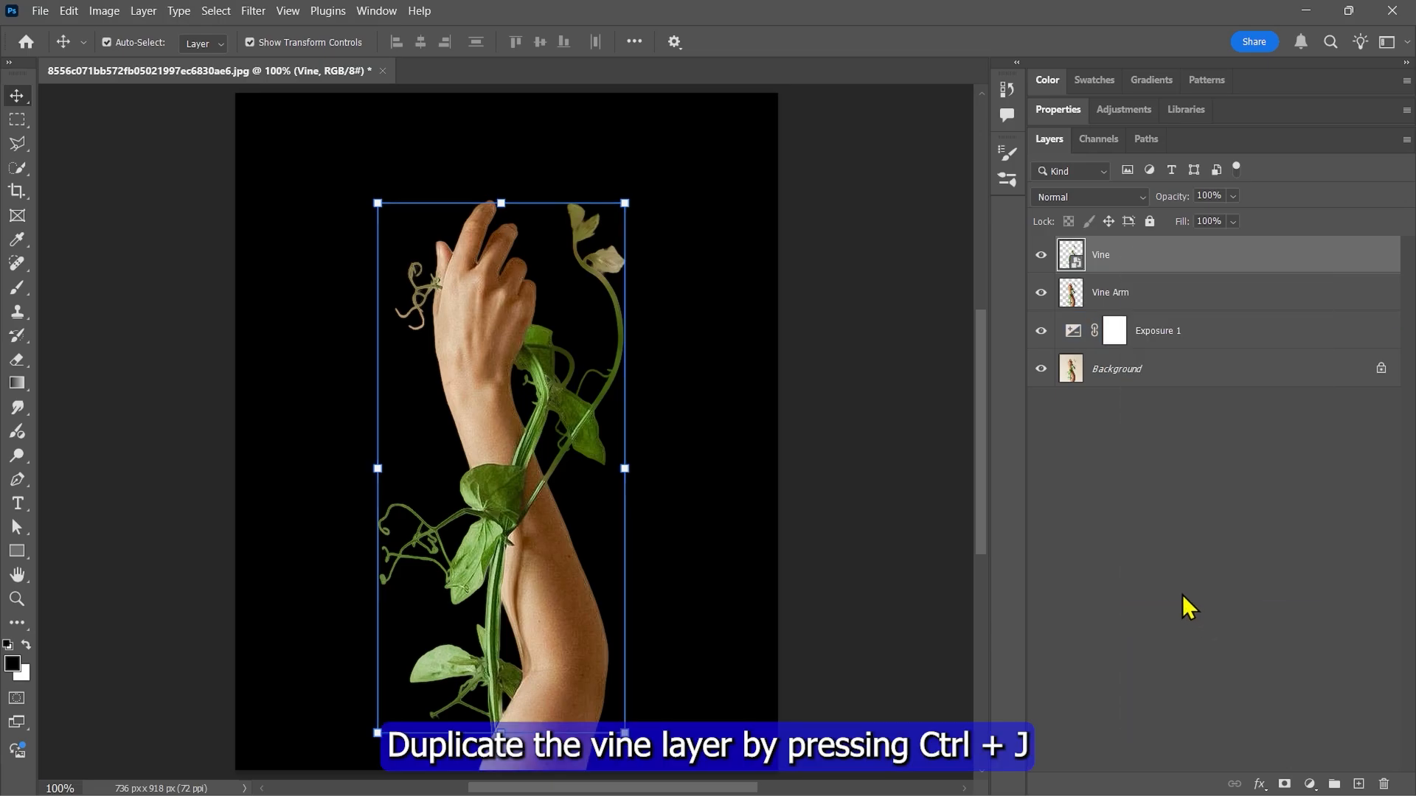
key("ctrl+j")
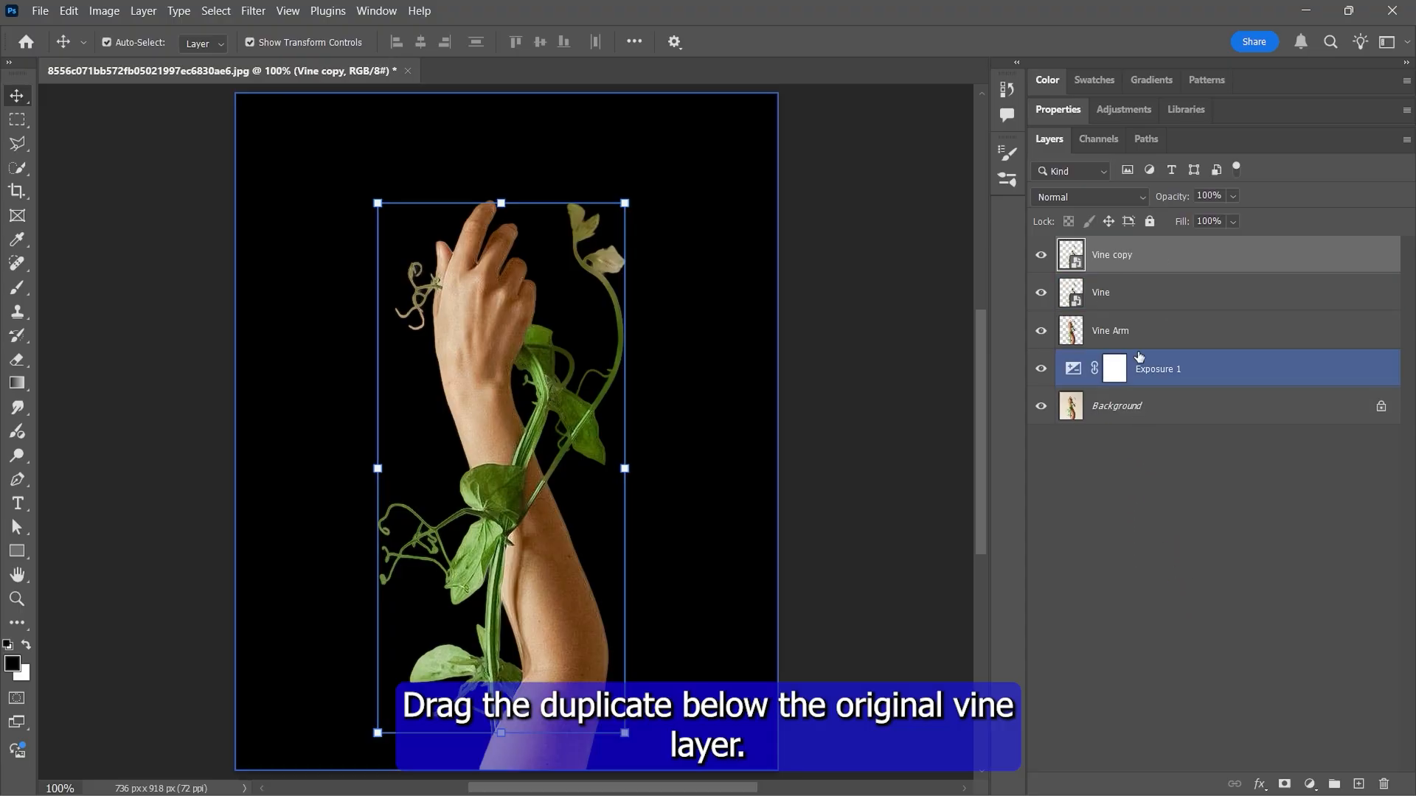
left_click_drag(1133, 256, 1130, 294)
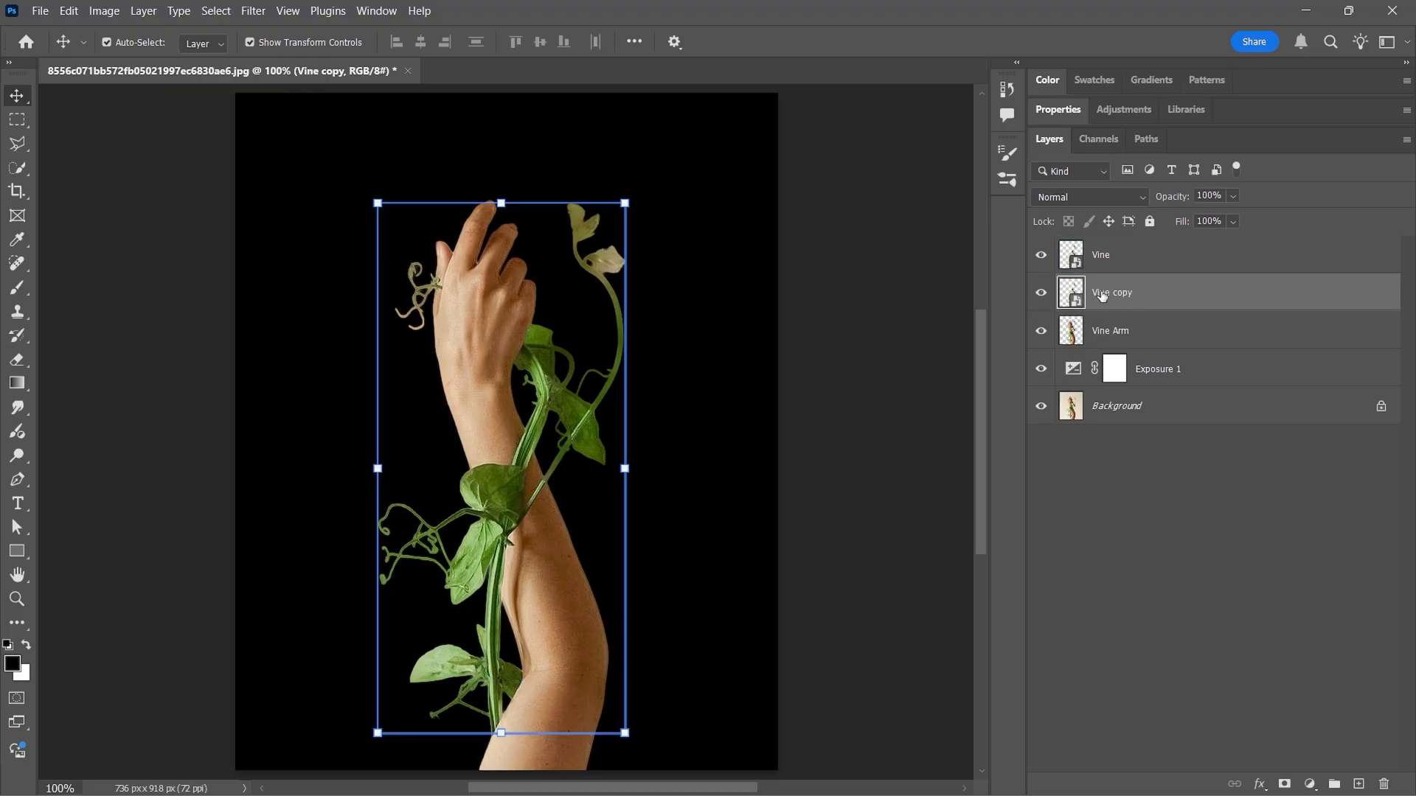
Apply a Gaussian Blur with a 2-pixel radius to the Vine copy layer
left_click(258, 14)
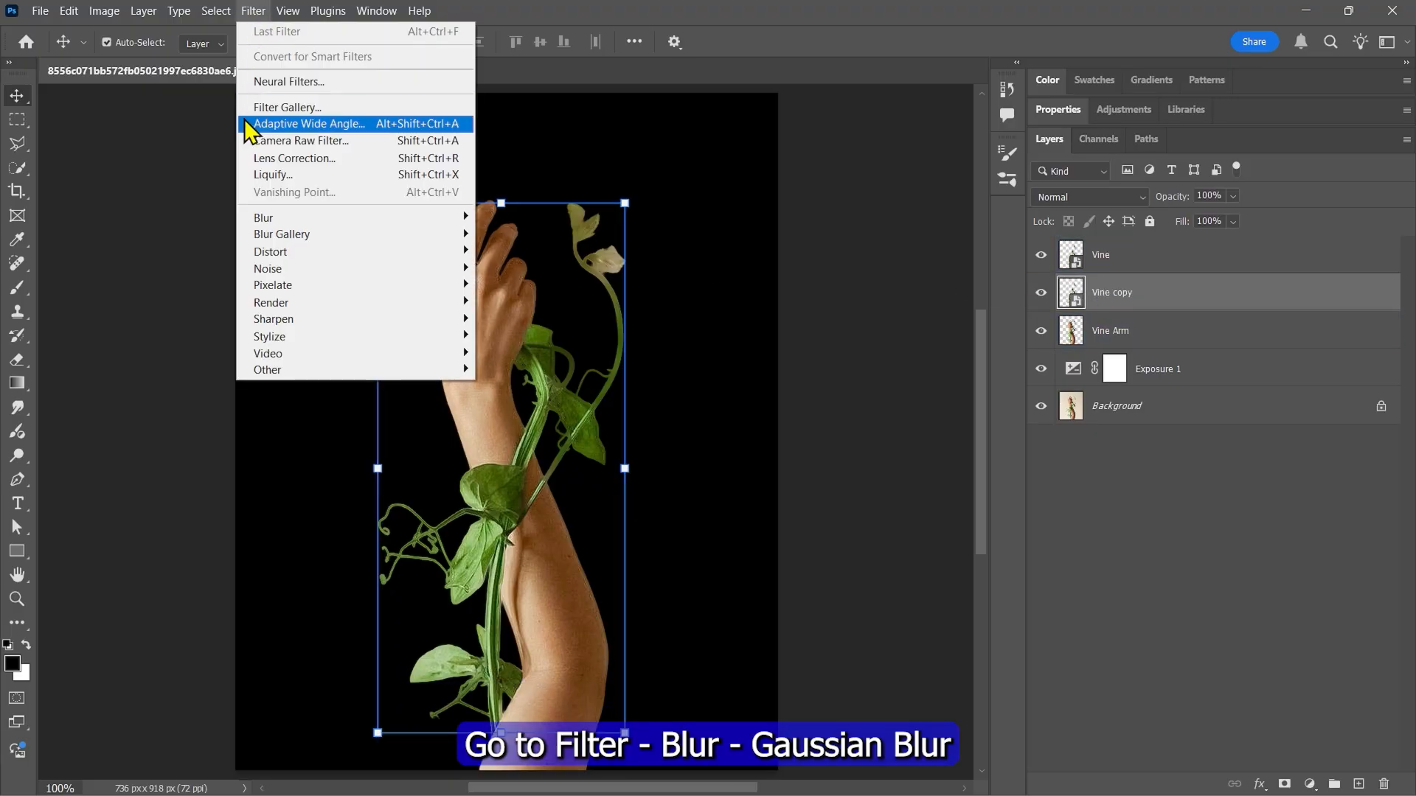
mouse_move(417, 217)
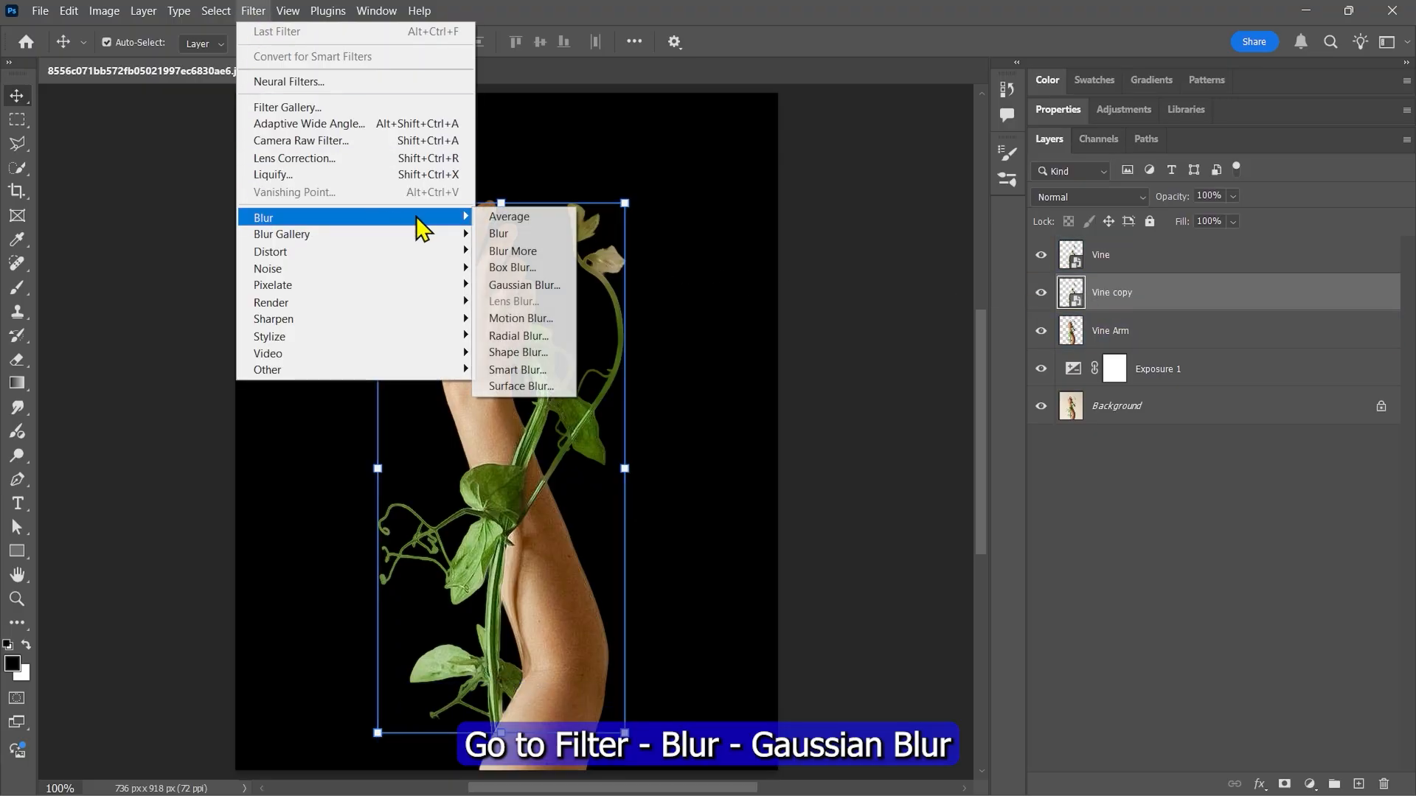
left_click(522, 286)
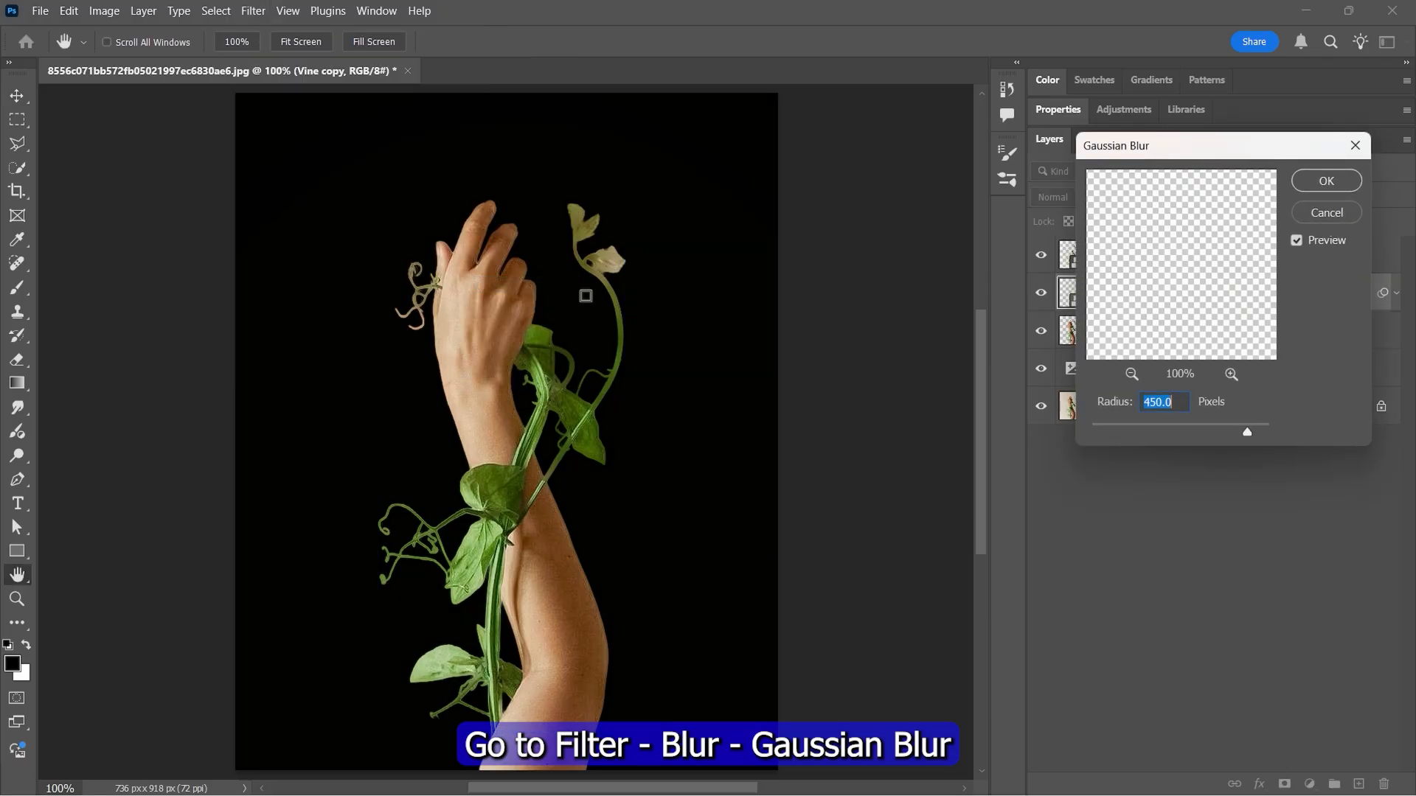
left_click(1104, 426)
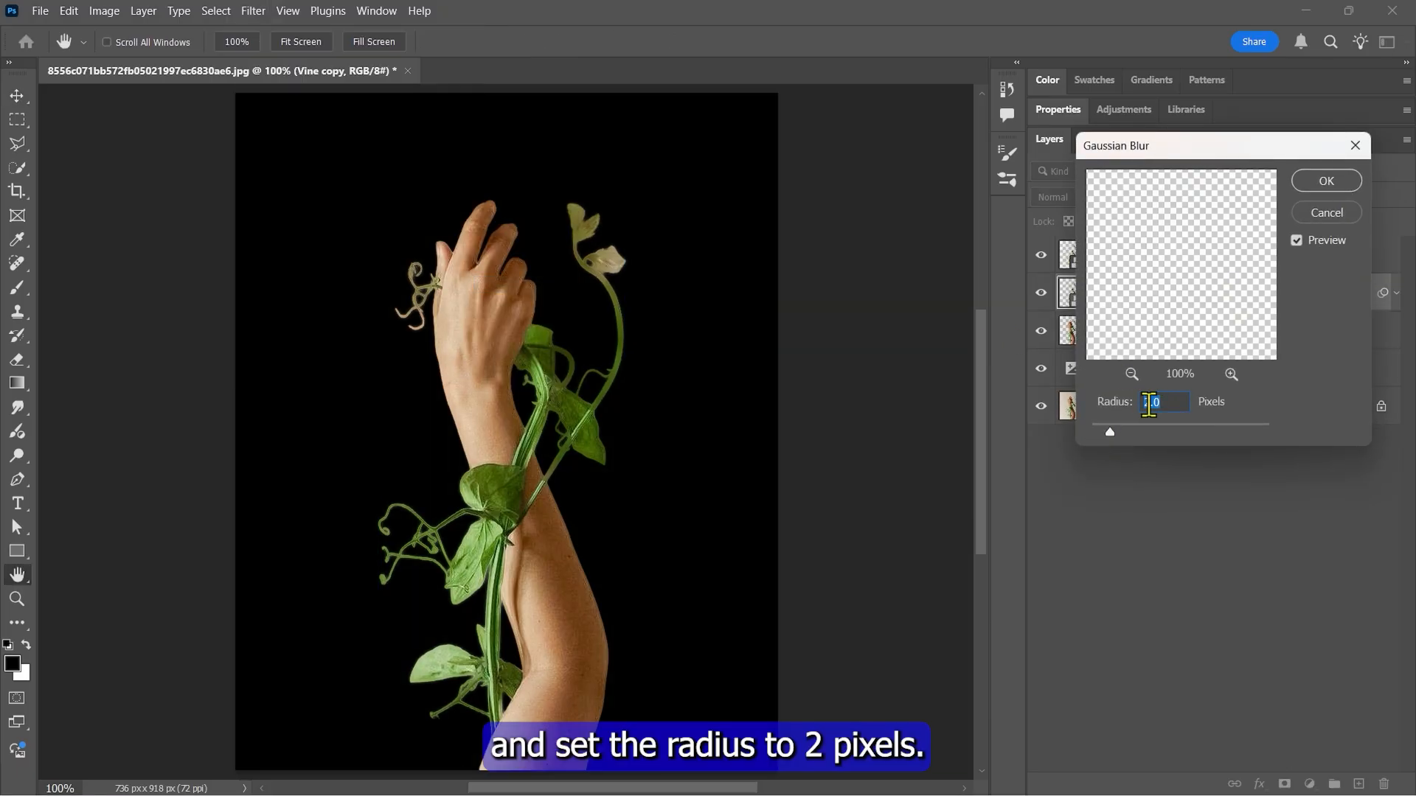
left_click(1325, 182)
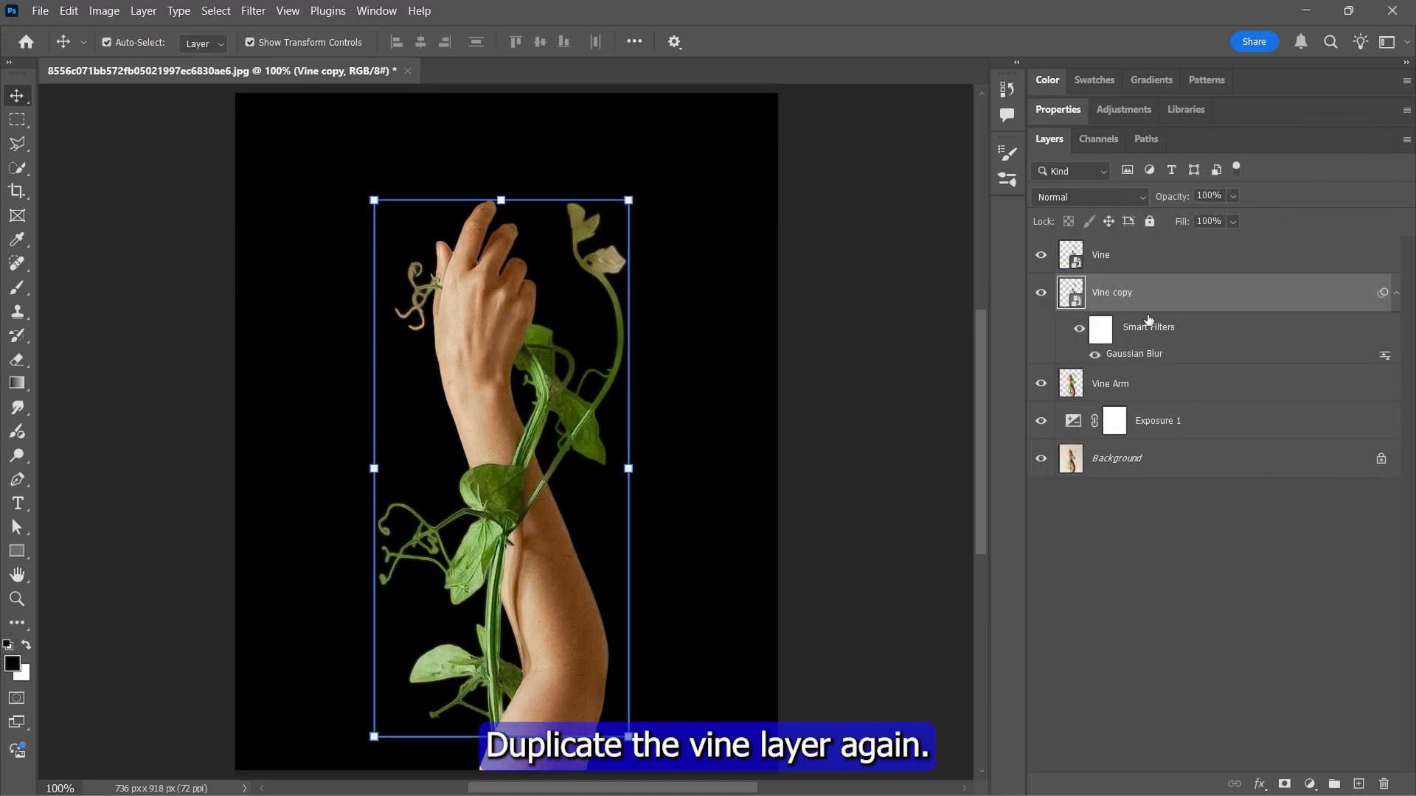
Duplicate the Vine copy layer, place the duplicate directly beneath it, and set the duplicate's Gaussian Blur radius to 5 pixels
key("ctrl+j")
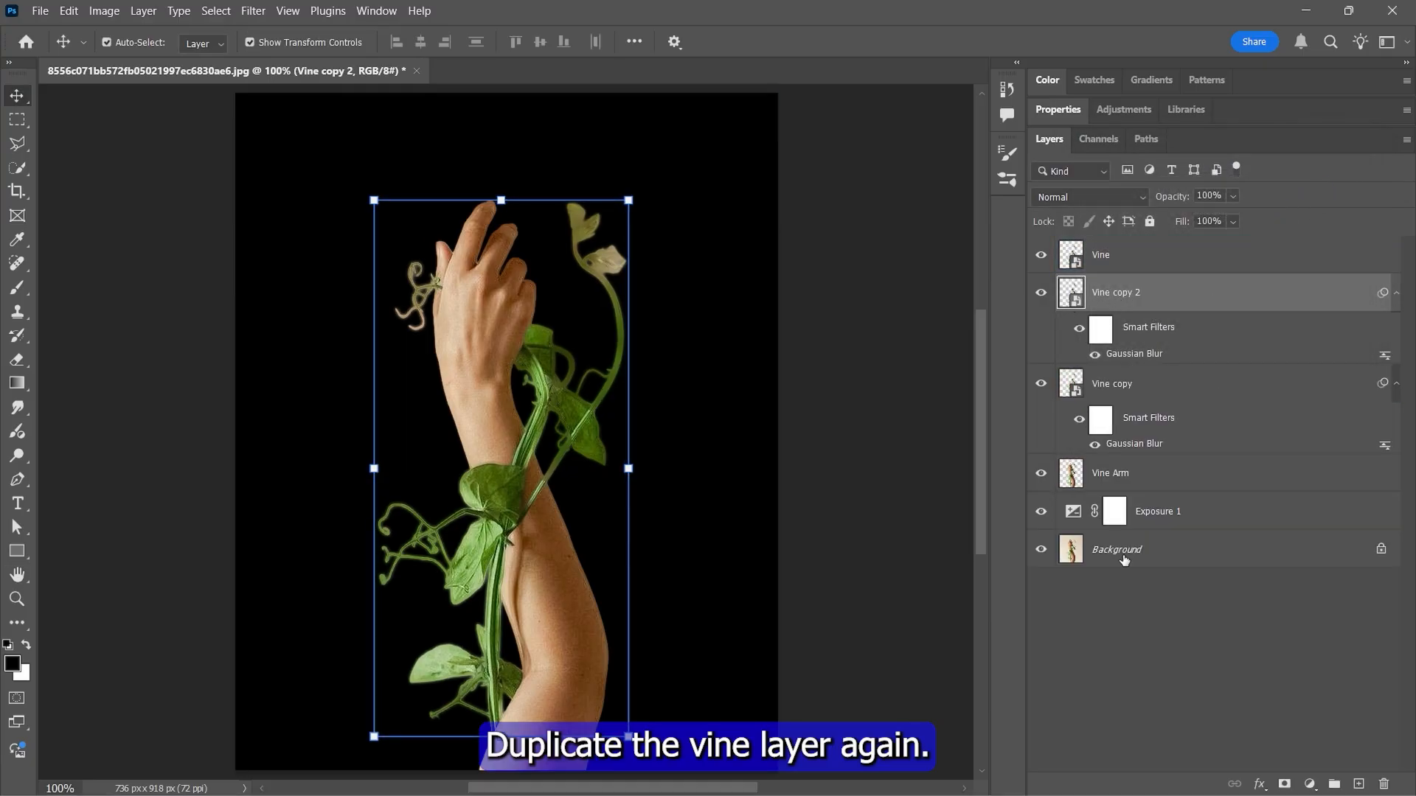
left_click_drag(1135, 385, 1135, 282)
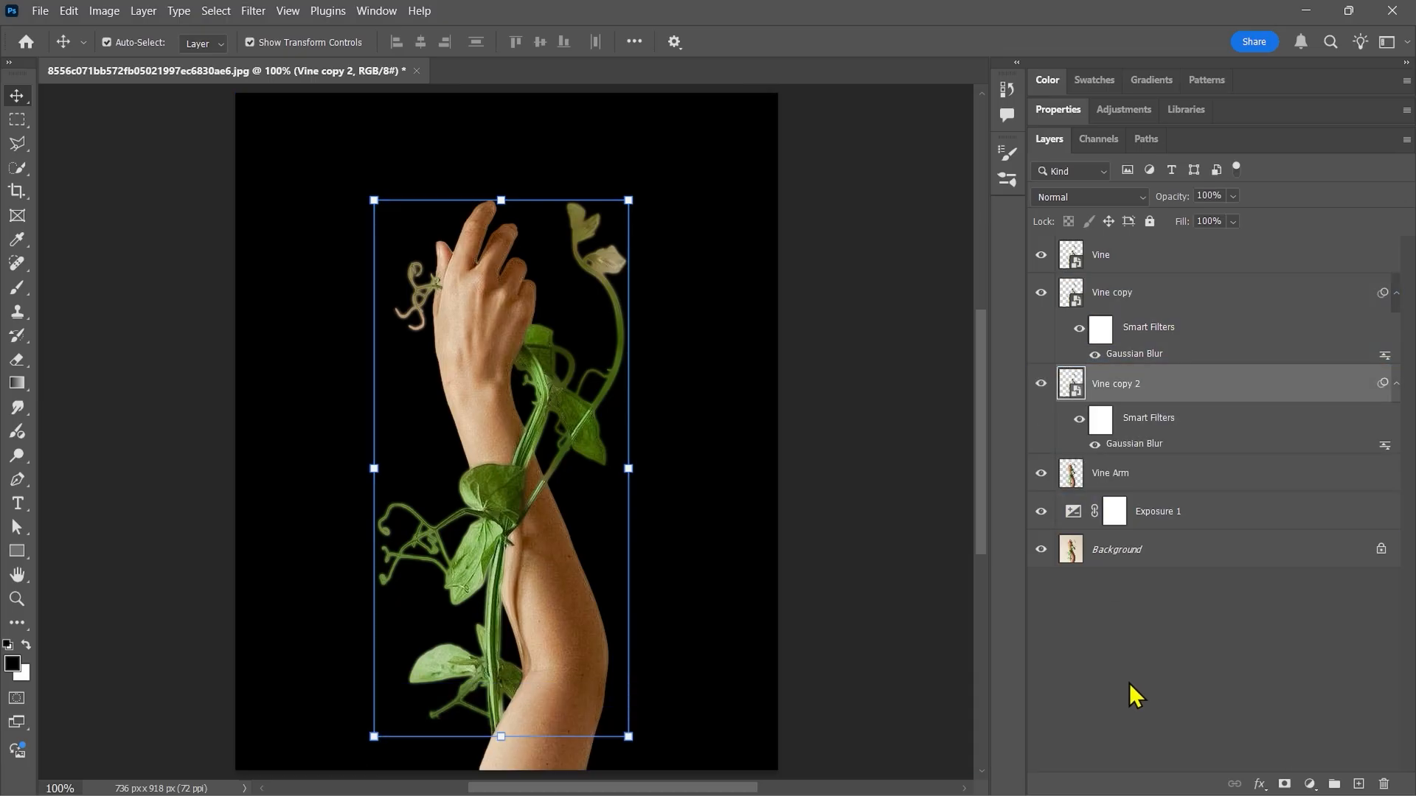
double_click(1124, 445)
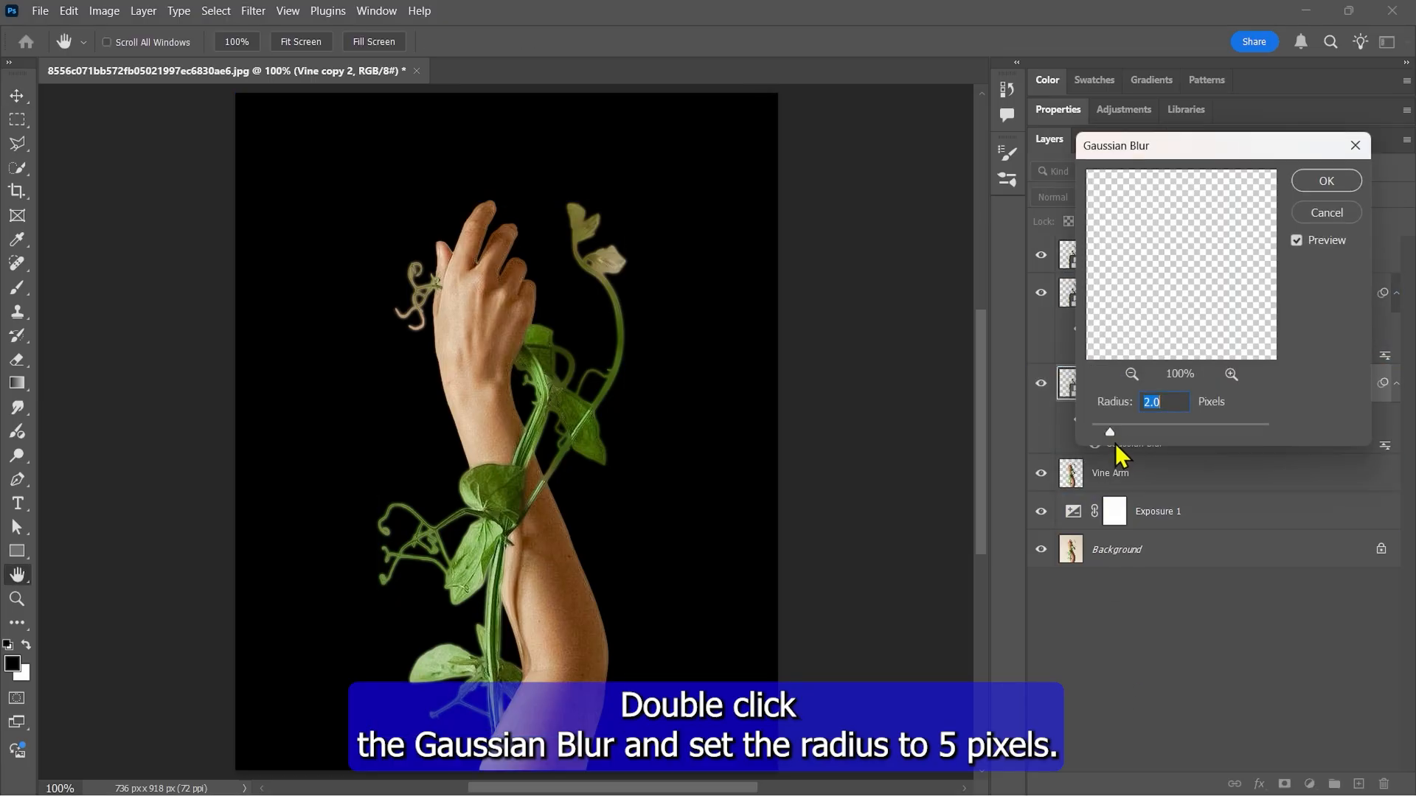
left_click_drag(1110, 433, 1146, 433)
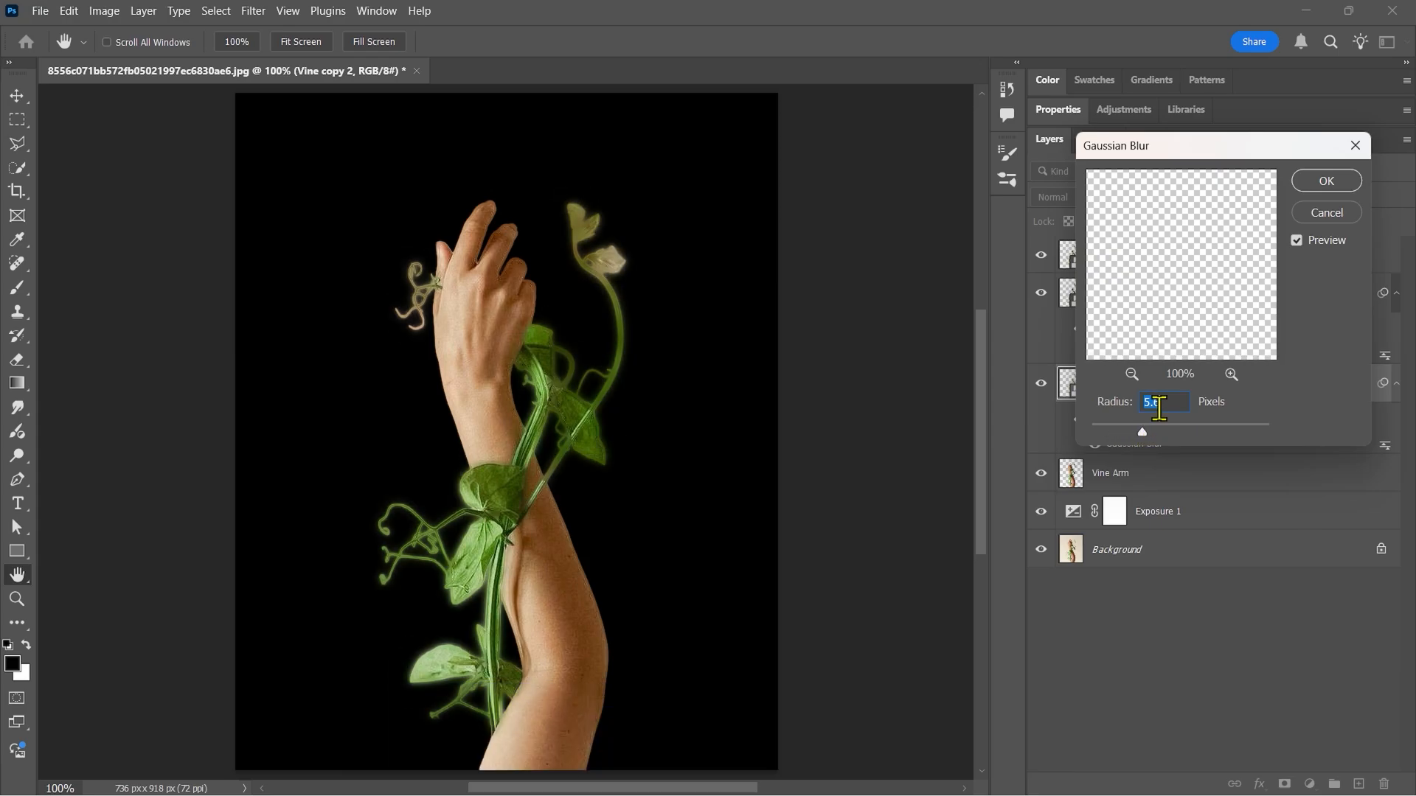
left_click(1326, 182)
key("v")
Duplicate the Vine copy 2 layer, place the duplicate directly beneath it, and set the duplicate's Gaussian Blur radius to 15 pixels
key("ctrl+j")
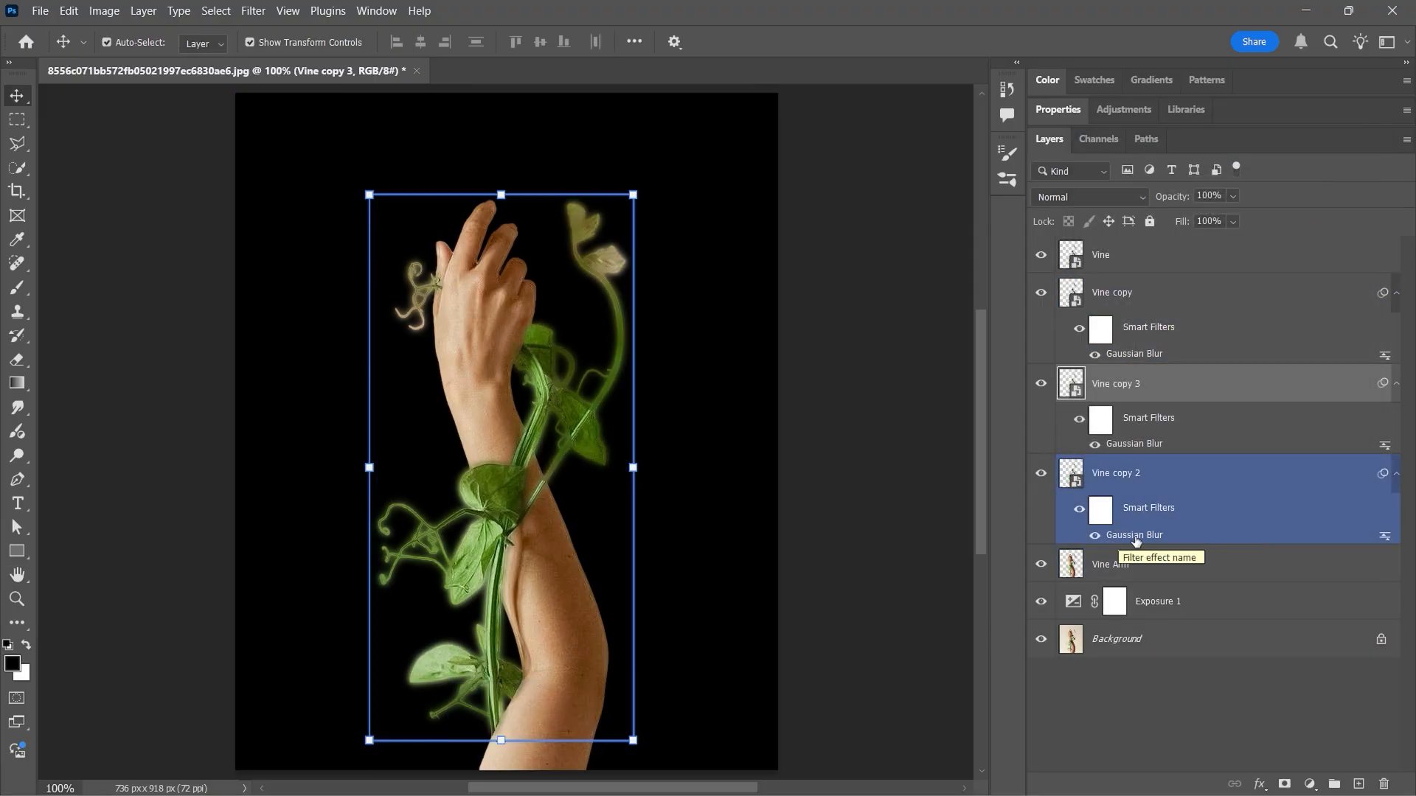
left_click_drag(1133, 384, 1141, 445)
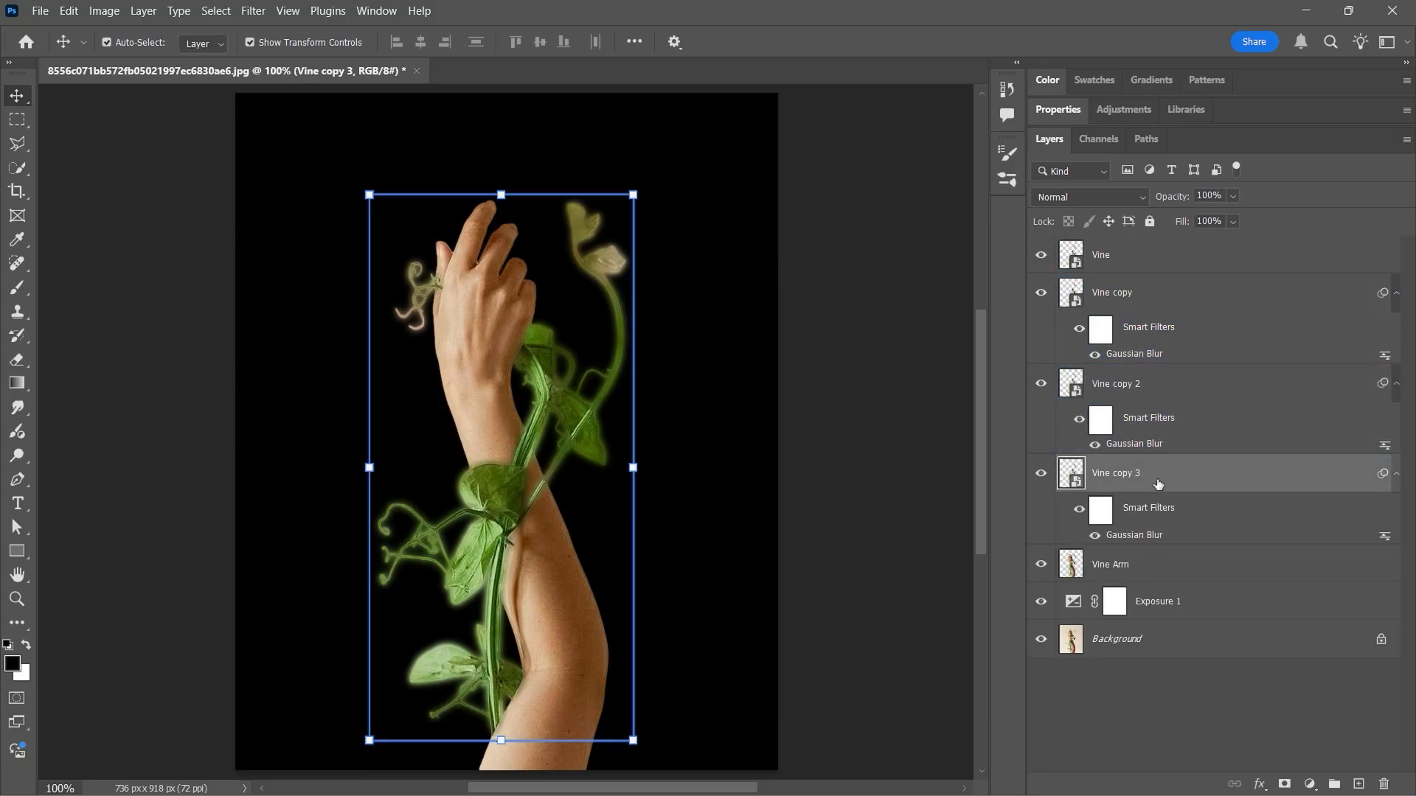
double_click(1133, 537)
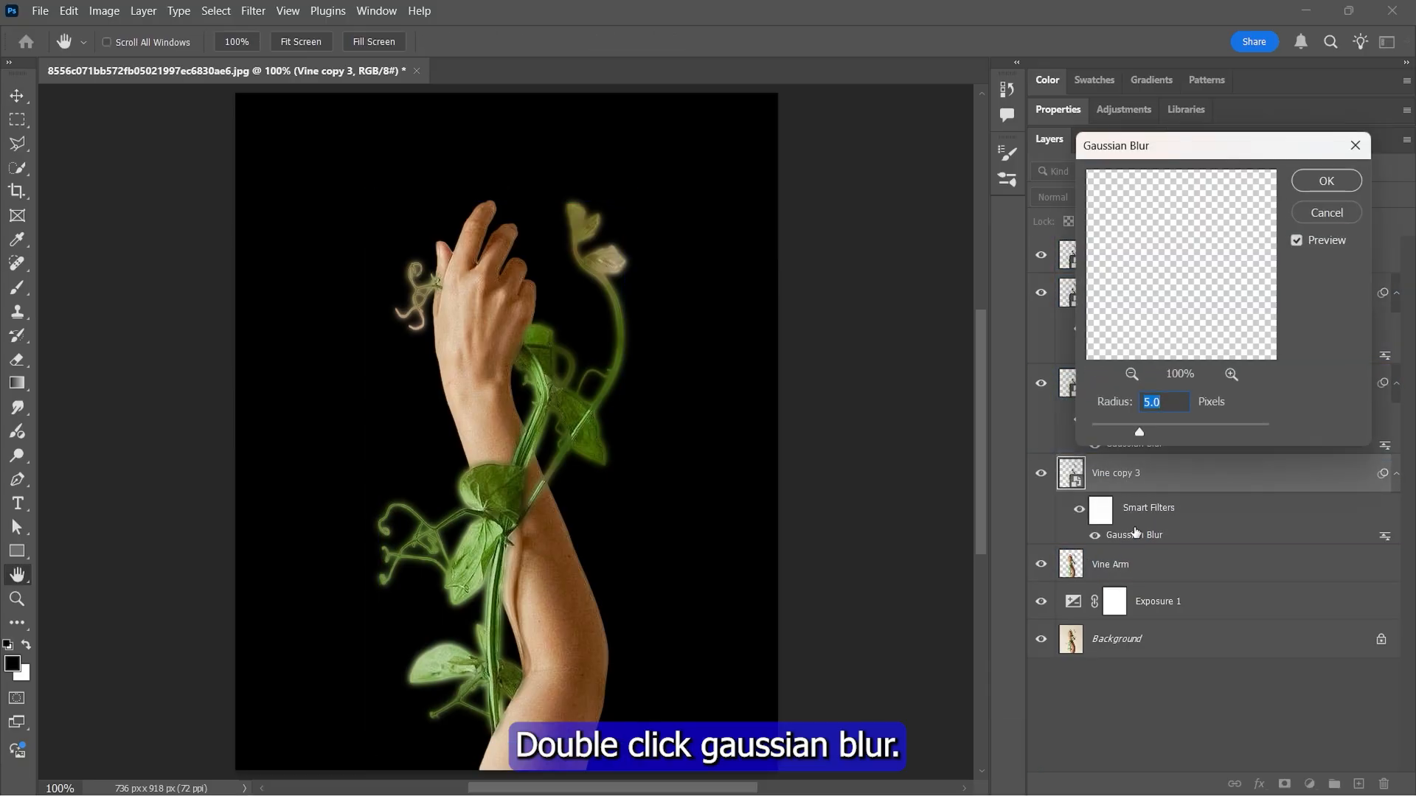
left_click_drag(1136, 438, 1168, 431)
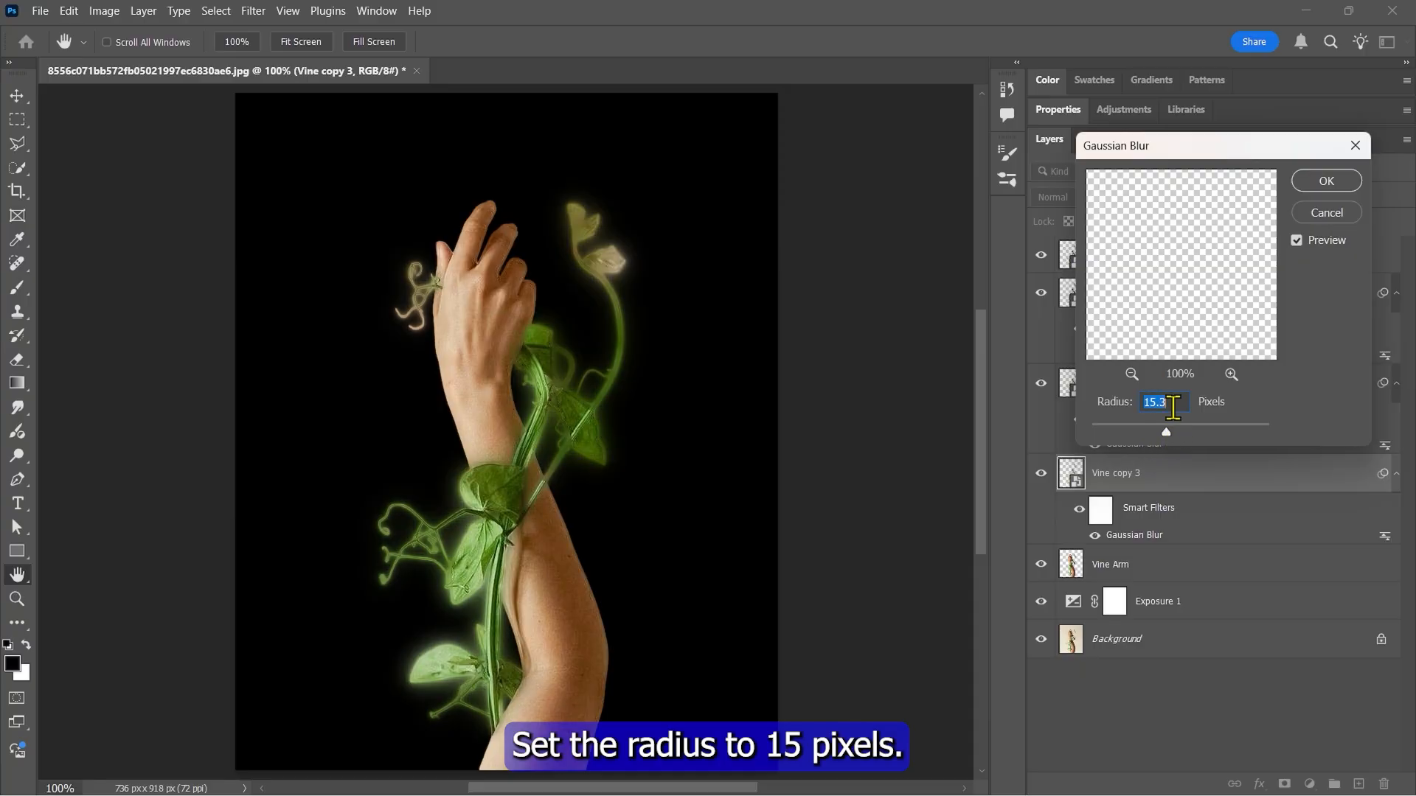
left_click(1326, 181)
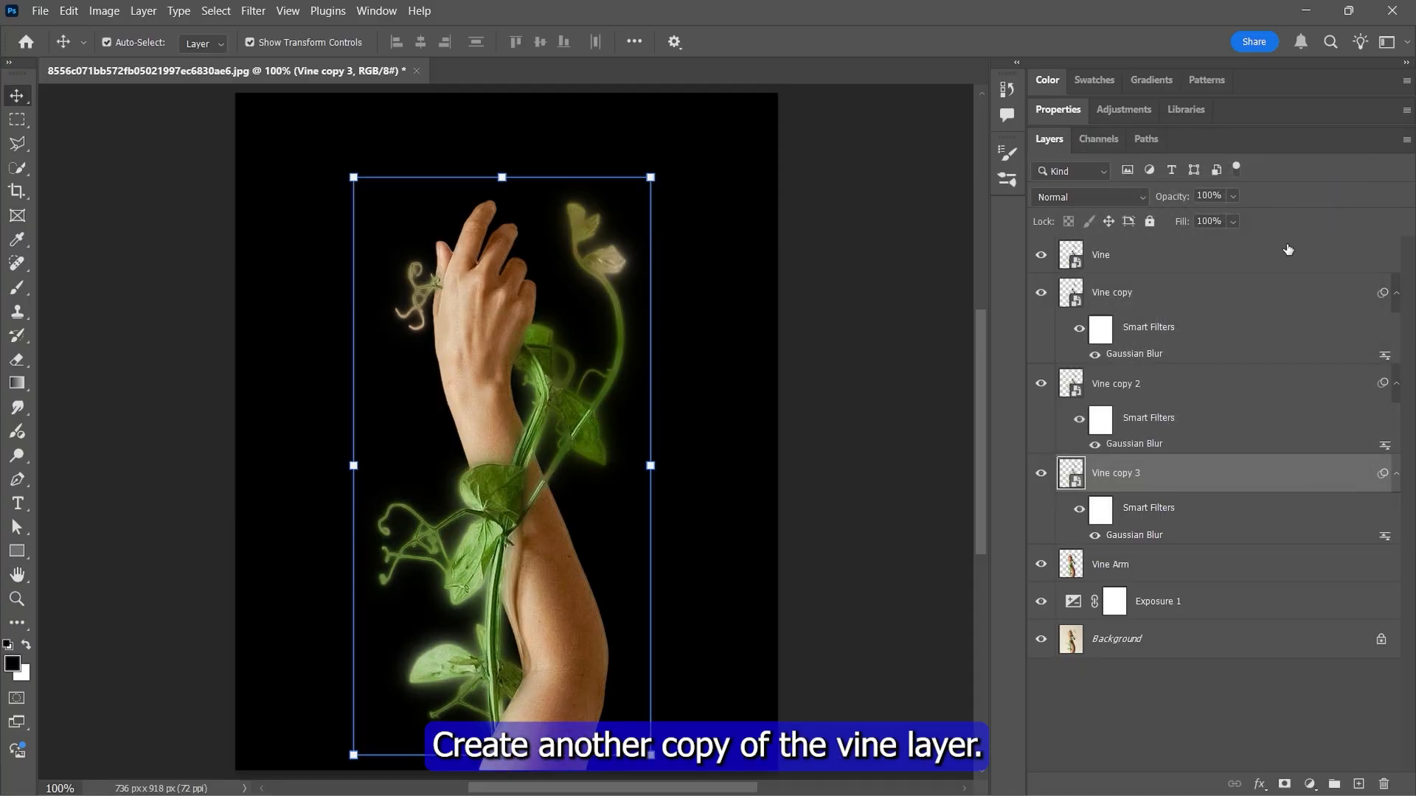
Duplicate the Vine copy 3 layer, place the duplicate directly beneath it, and set the duplicate's Gaussian Blur radius to 60 pixels
key("ctrl+j")
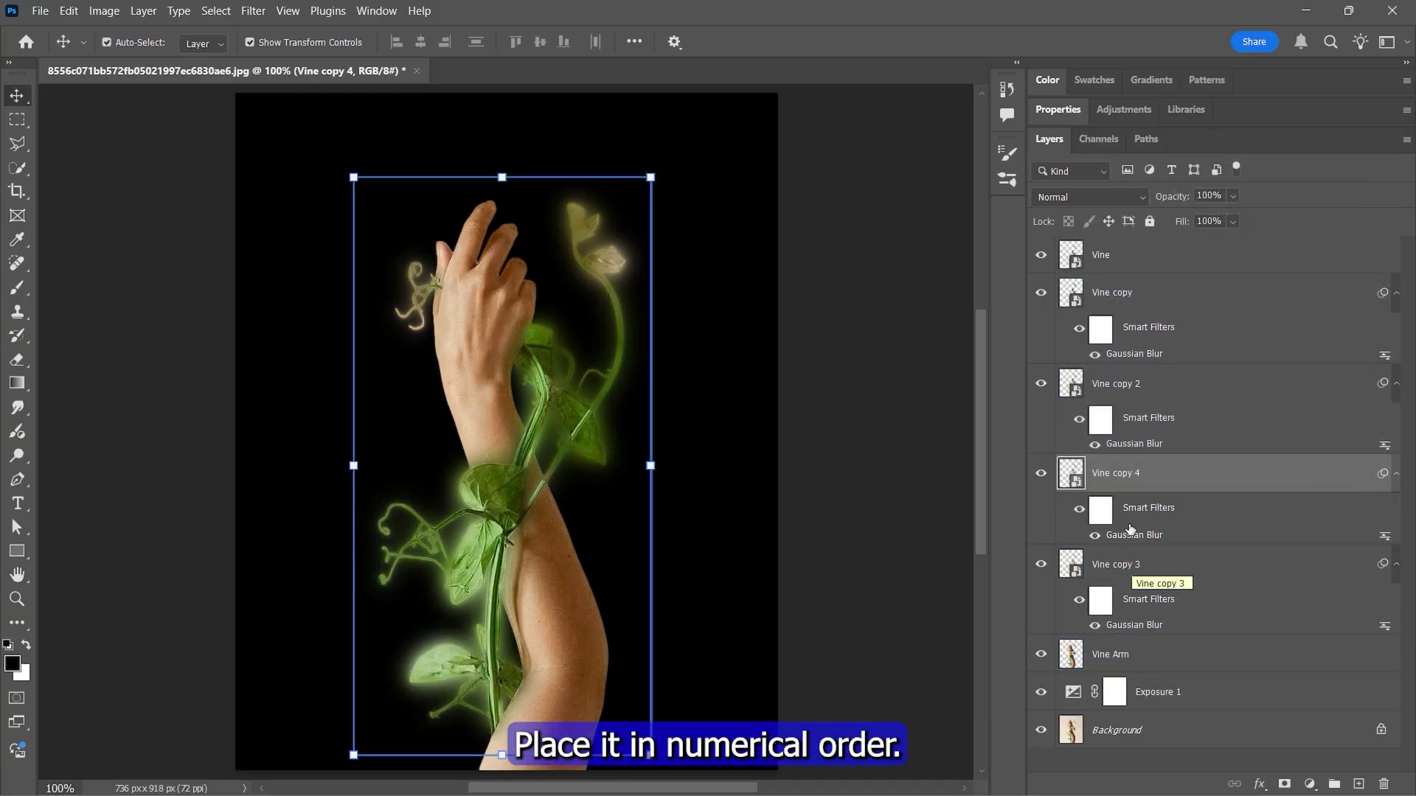
left_click_drag(1148, 472, 1142, 611)
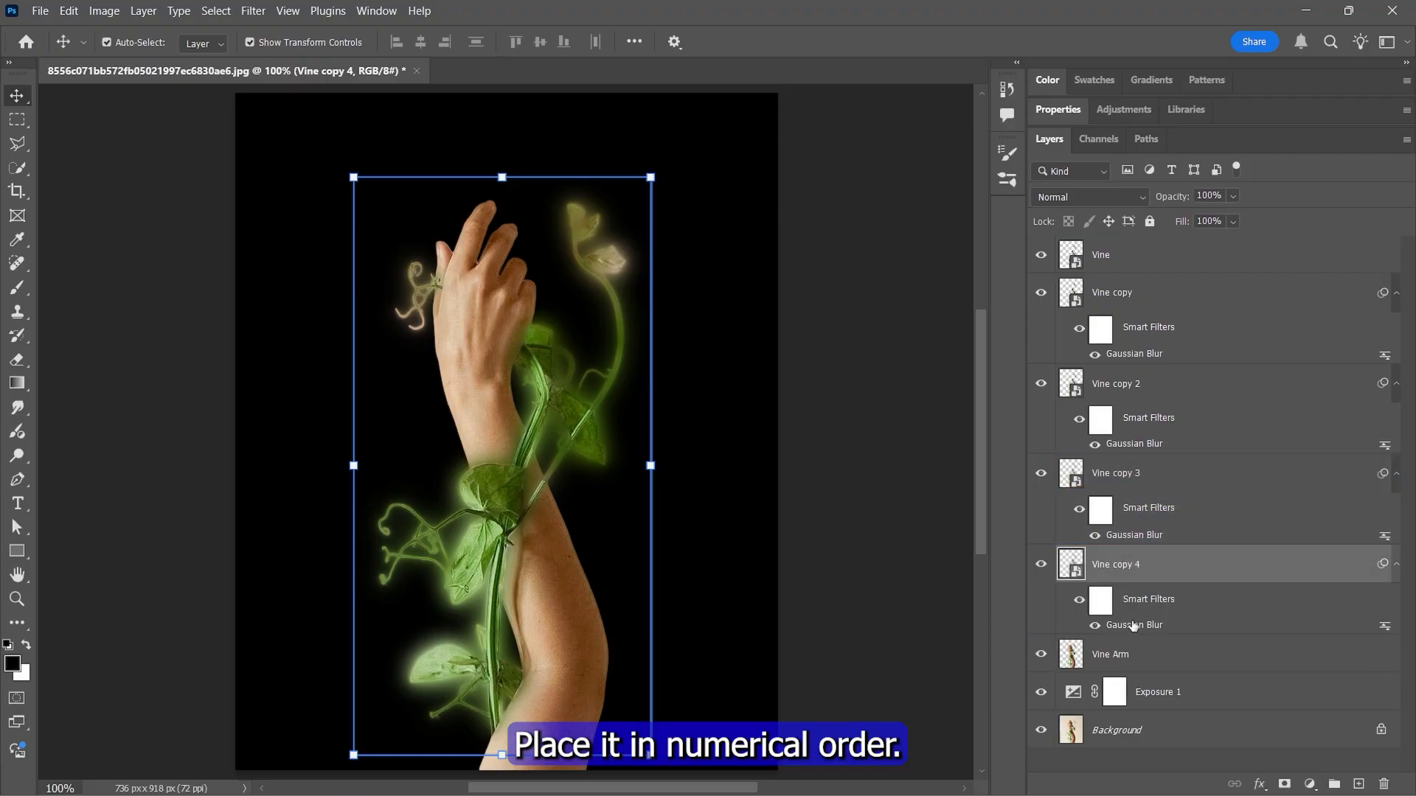
double_click(1136, 628)
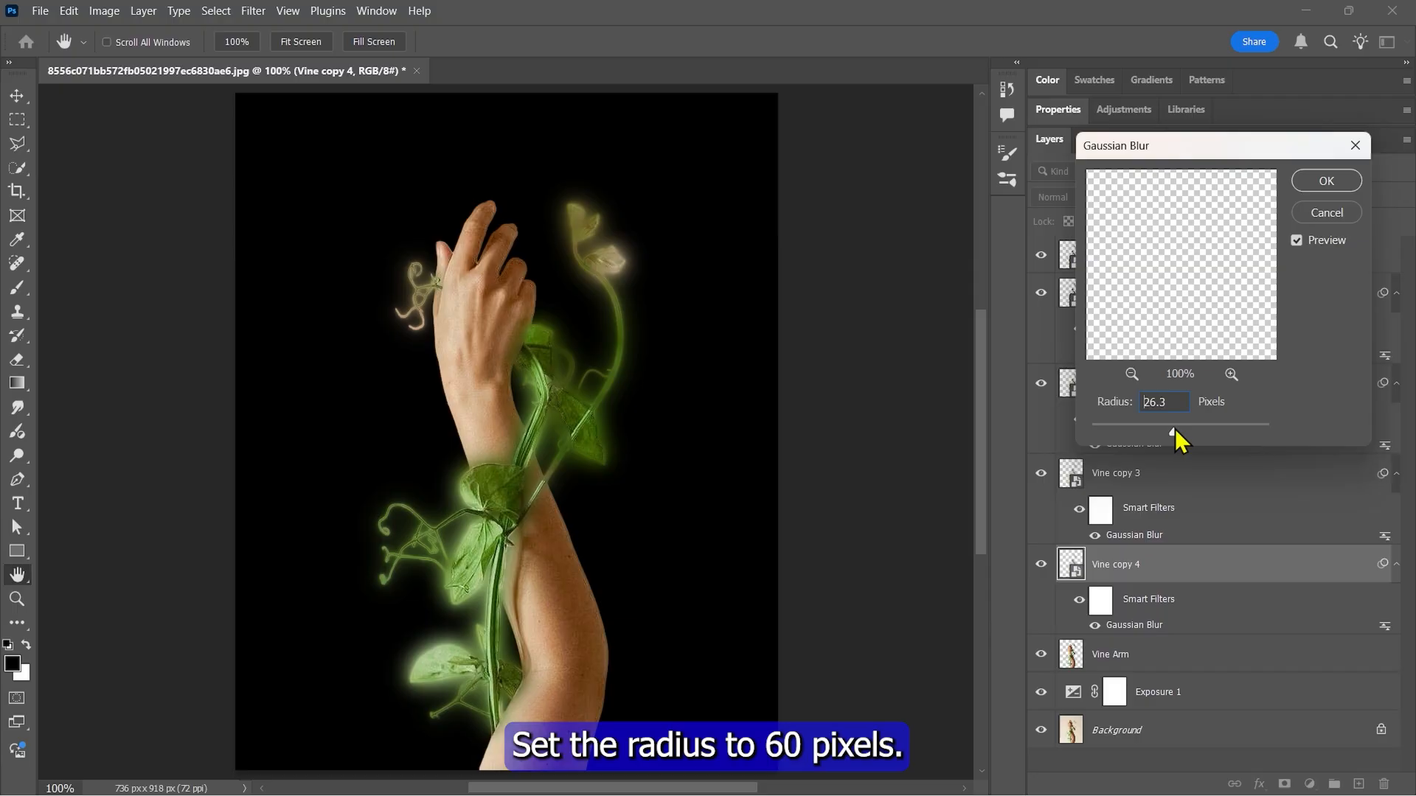
left_click_drag(1175, 430, 1194, 430)
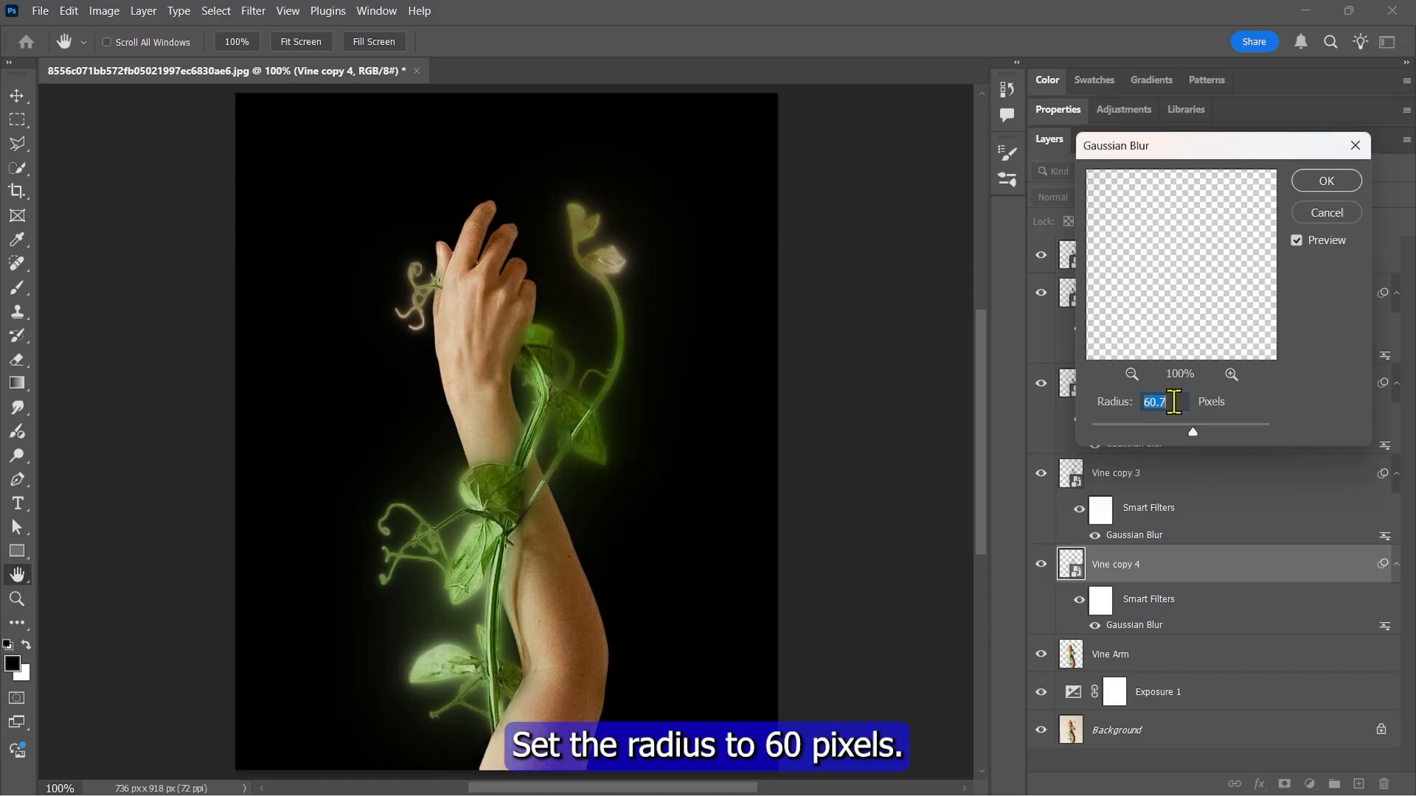
left_click(1324, 181)
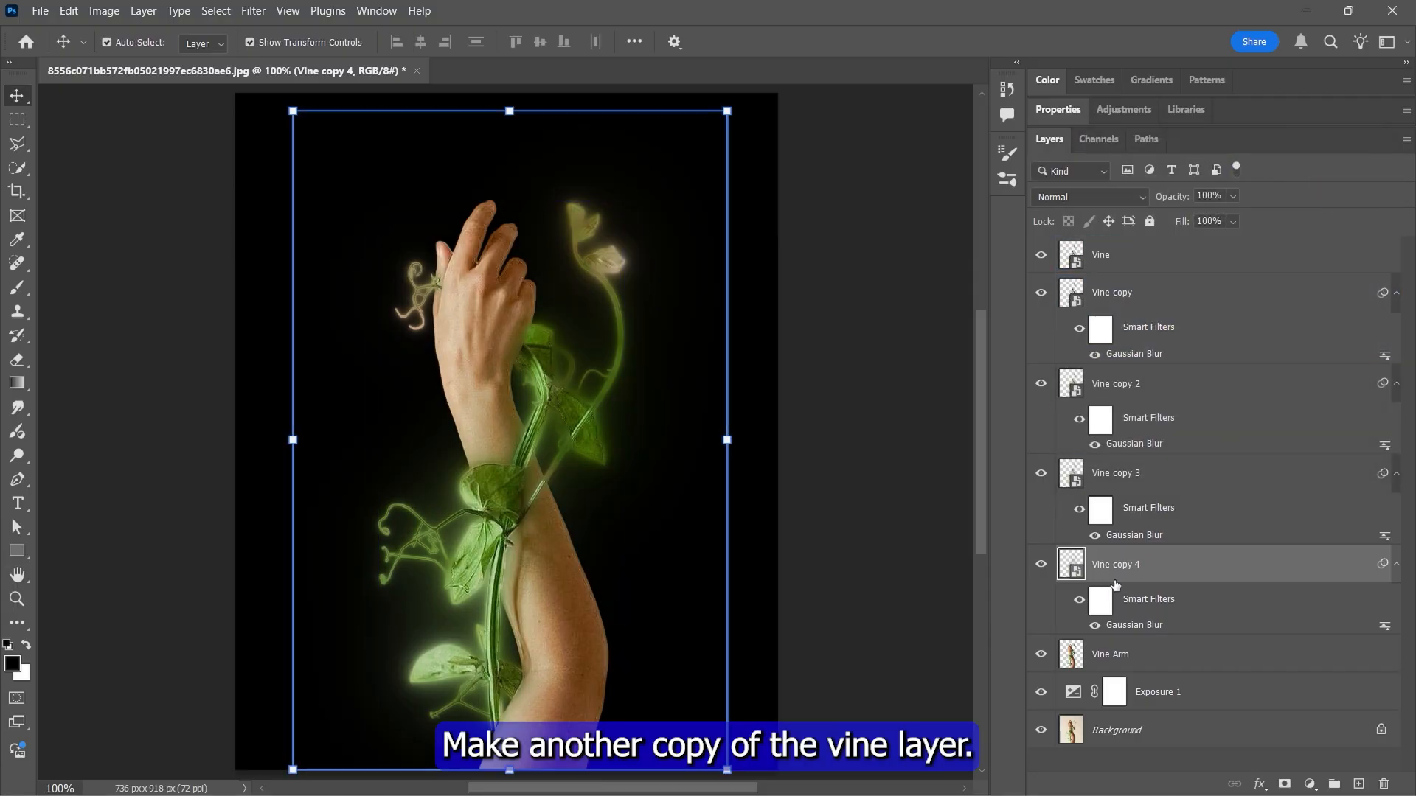
Duplicate the Vine copy 4 layer, place the duplicate directly beneath it, and set the duplicate's Gaussian Blur radius to 150 pixels
key("ctrl+j")
left_click_drag(1287, 575, 1141, 715)
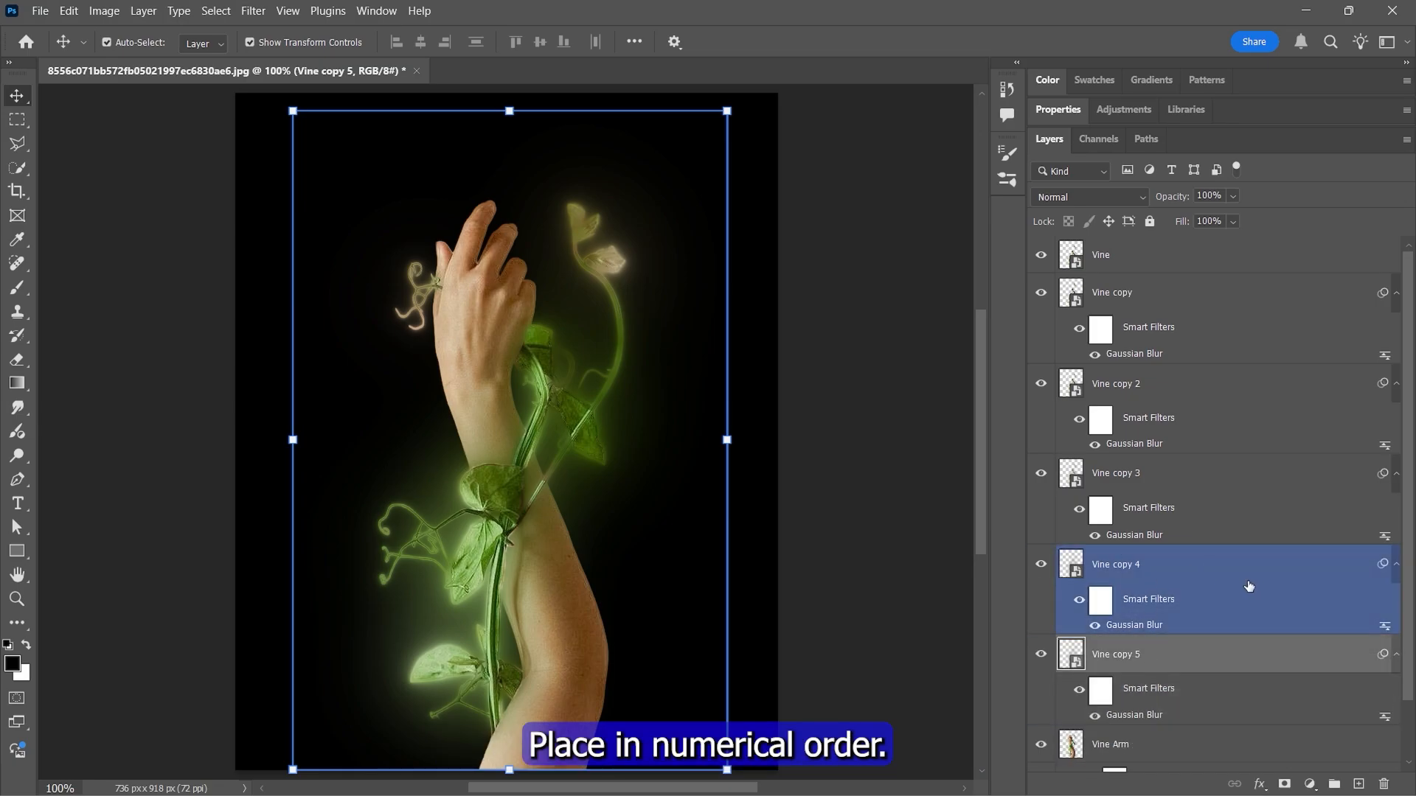
double_click(1134, 715)
left_click_drag(1193, 431, 1221, 432)
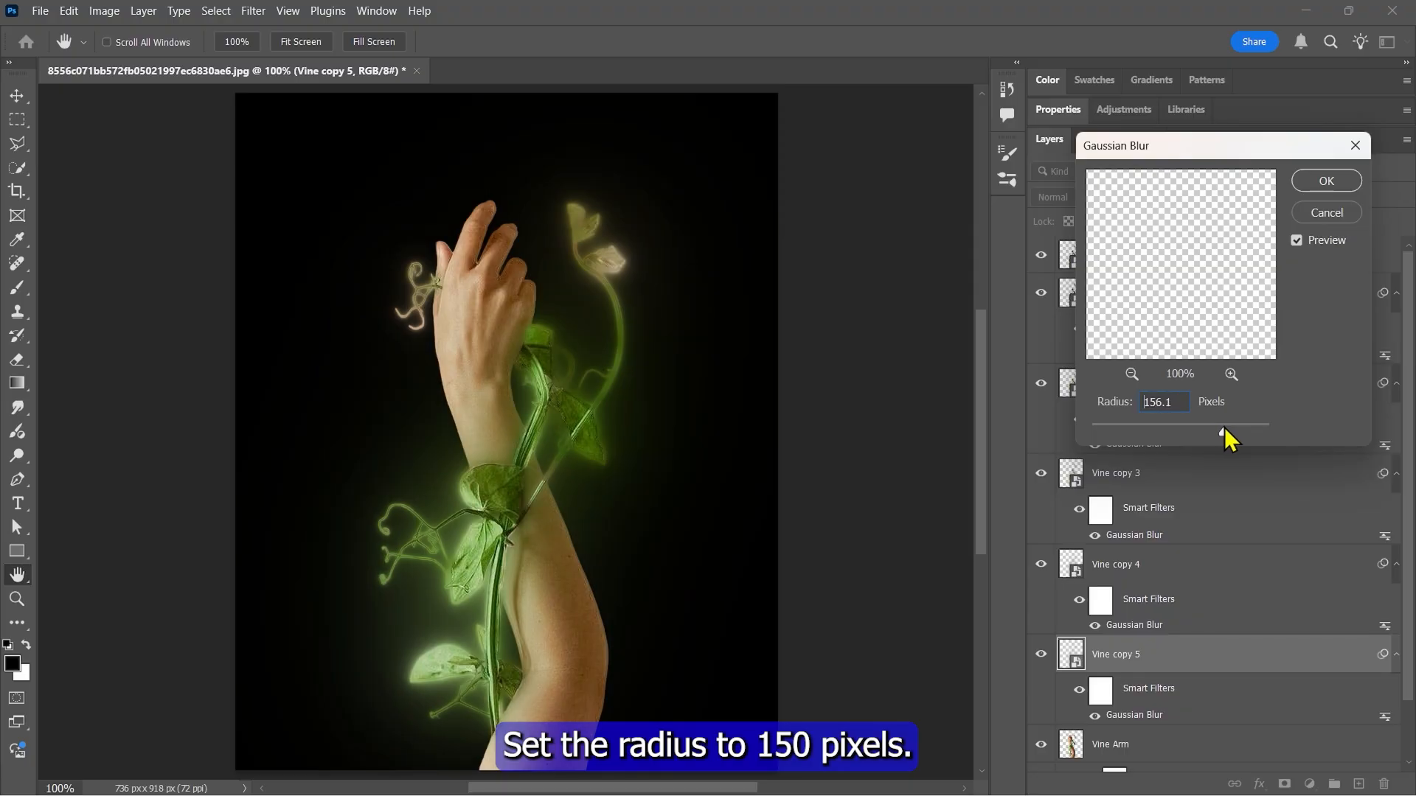
double_click(1181, 401)
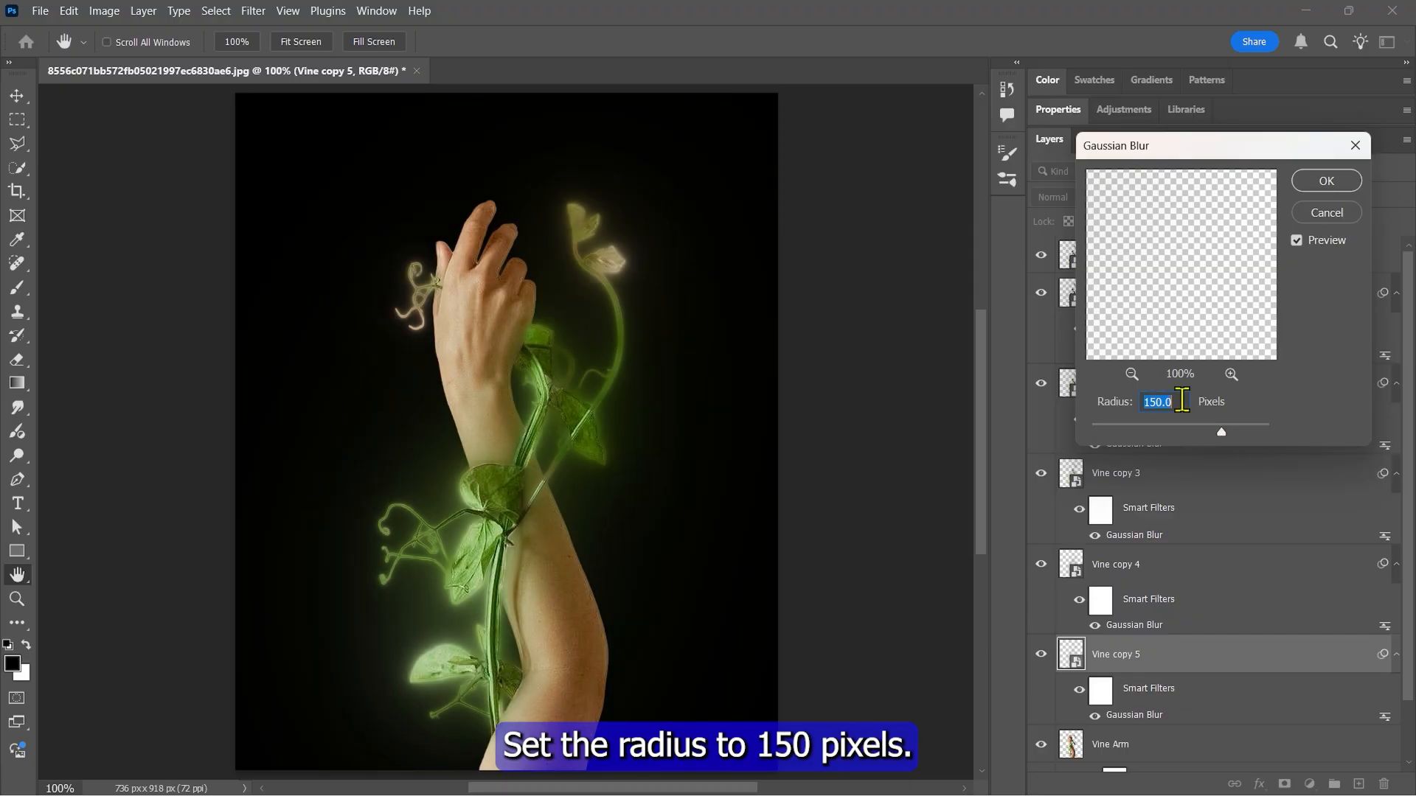
left_click(1317, 191)
key("v")
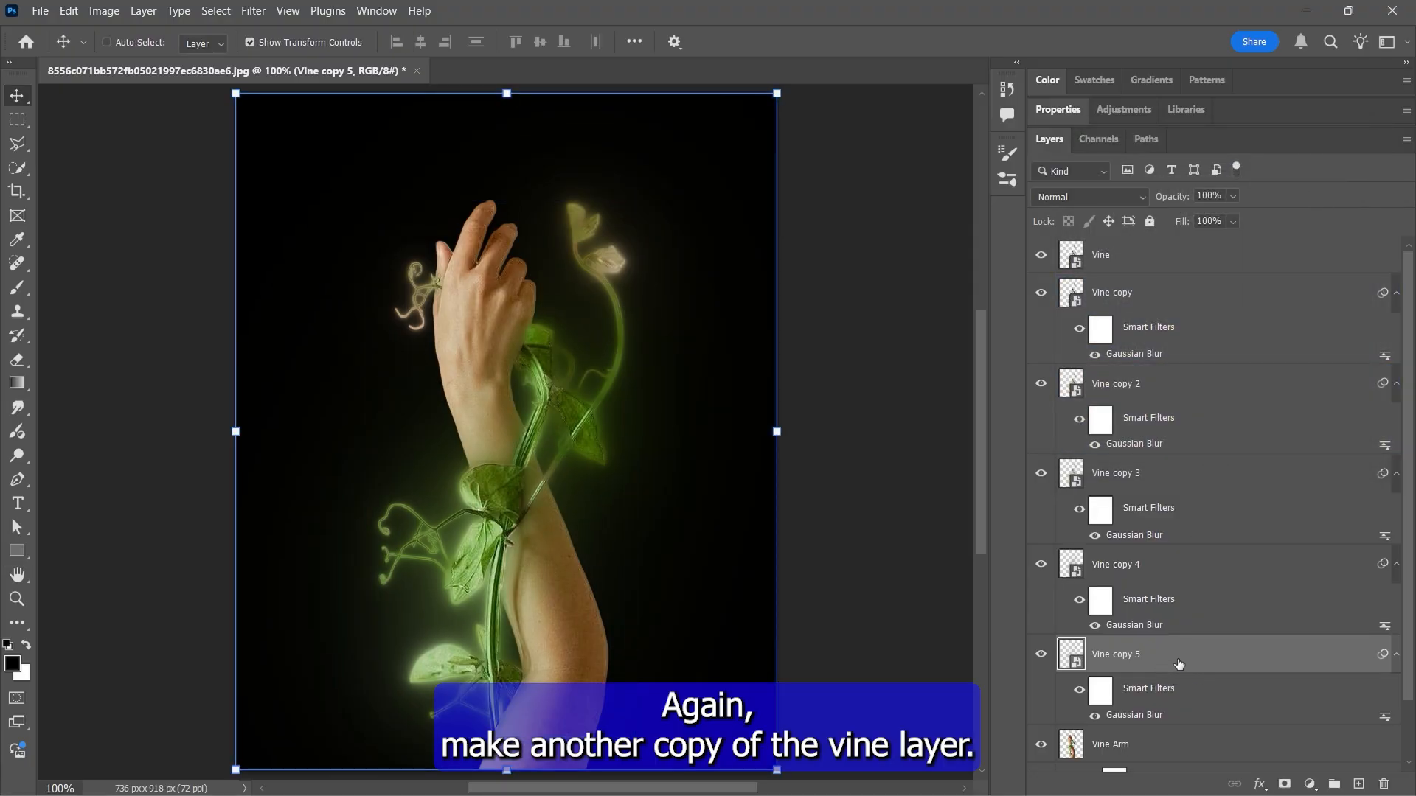
Duplicate the Vine copy 5 layer, place the duplicate directly beneath it, and set the duplicate's Gaussian Blur radius to 260 pixels
key("ctrl+j")
left_click_drag(1141, 542, 1128, 655)
double_click(1134, 692)
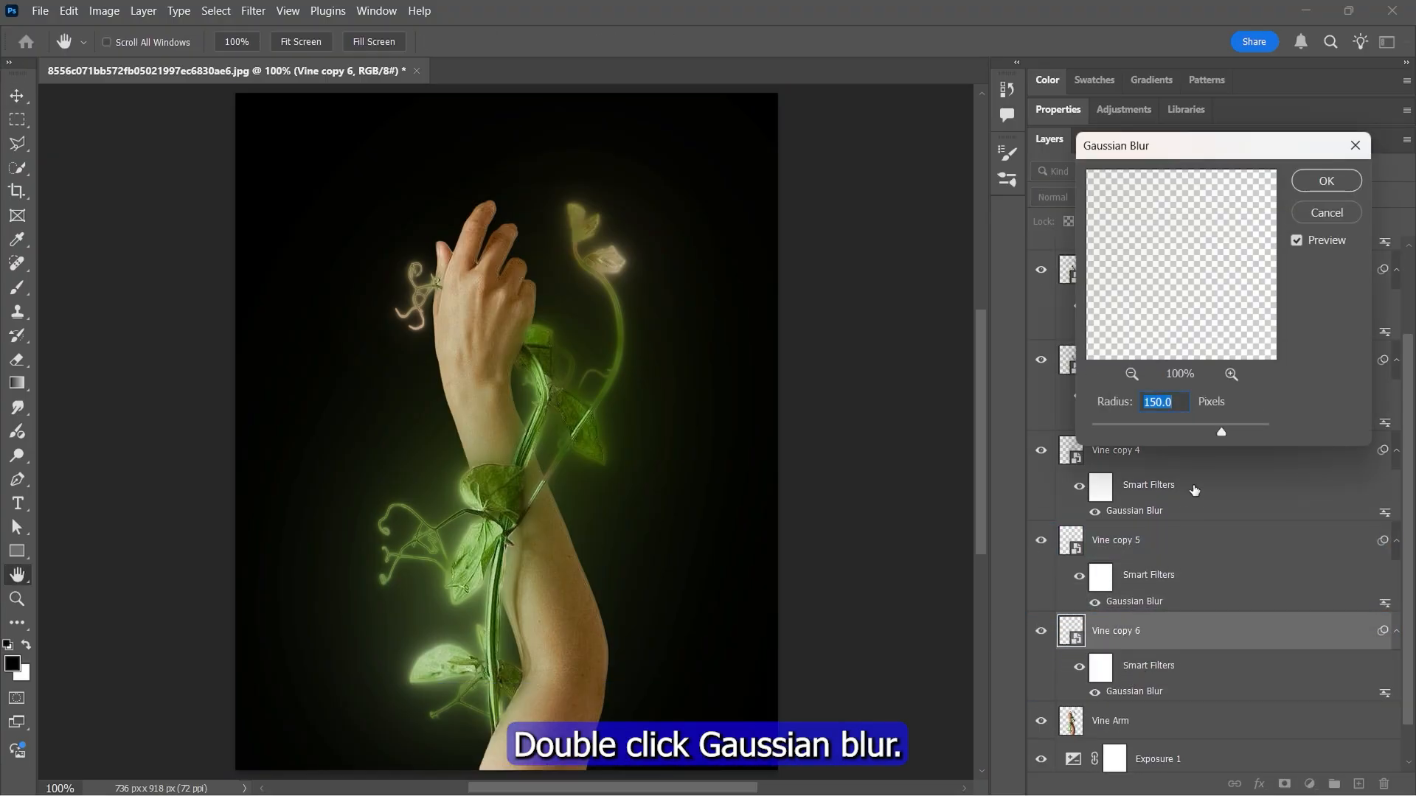
left_click_drag(1222, 431, 1242, 423)
double_click(1174, 401)
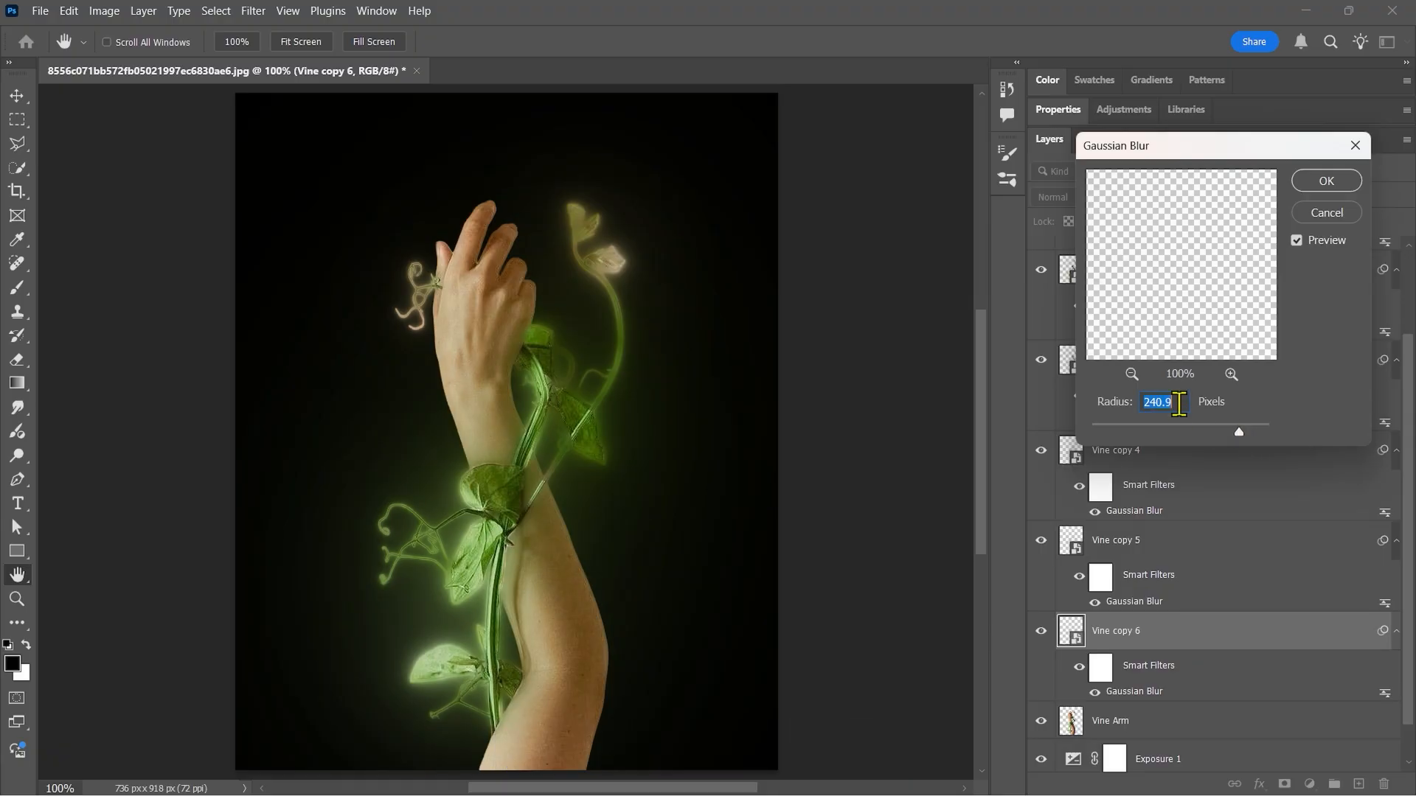
left_click(1325, 181)
Duplicate the Vine copy 6 layer, place the duplicate directly beneath it, and raise the duplicate's Gaussian Blur radius to about 460 pixels
key("ctrl+j")
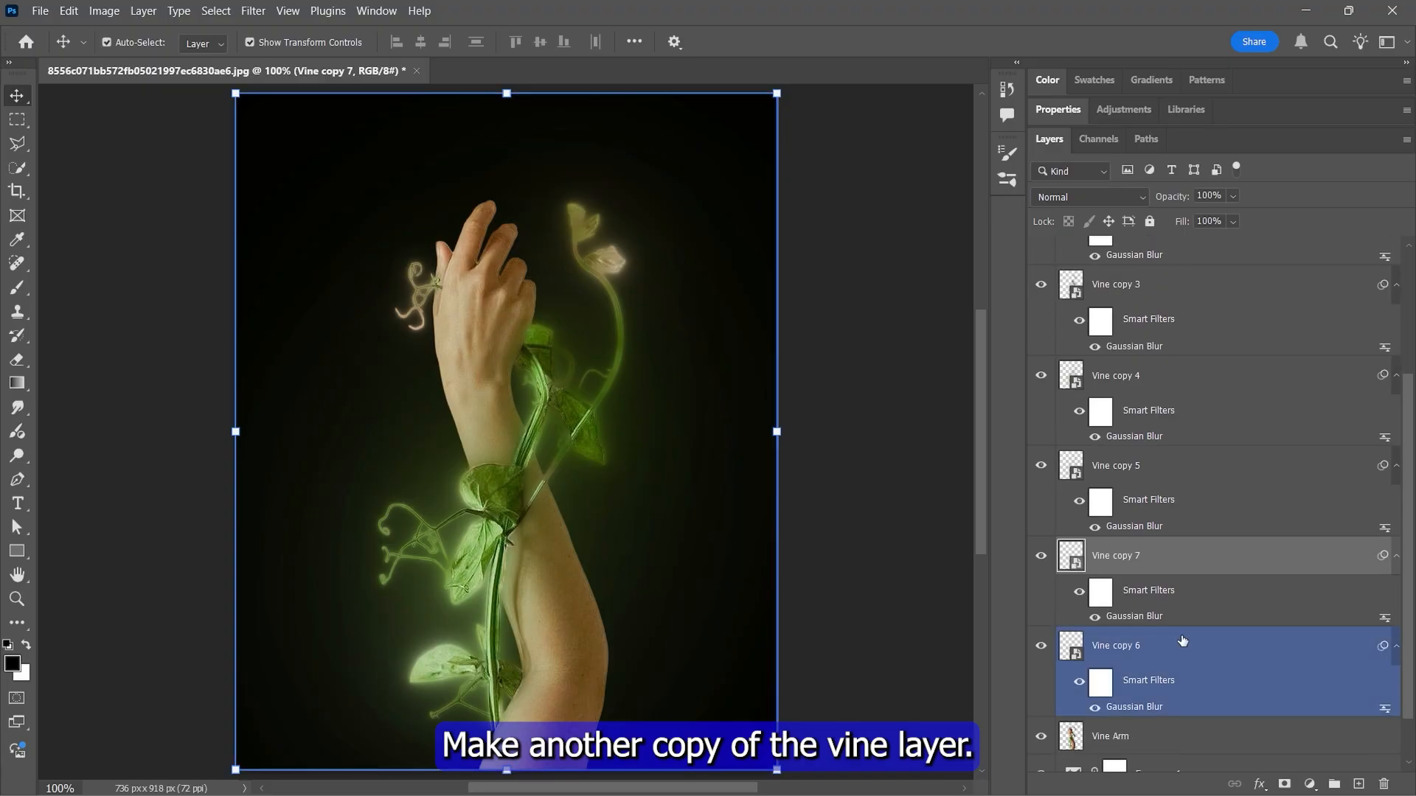
left_click_drag(1183, 641, 1172, 656)
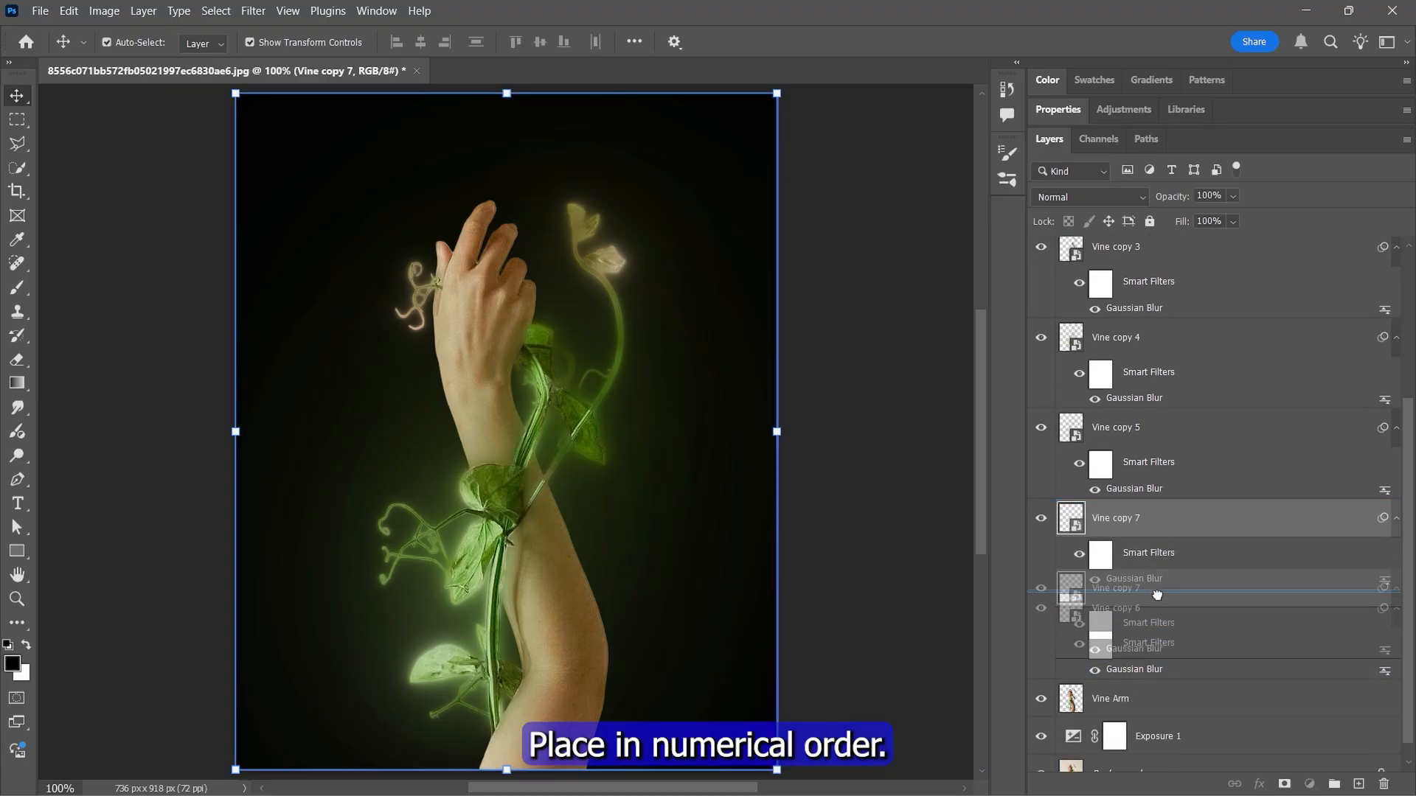
double_click(1136, 669)
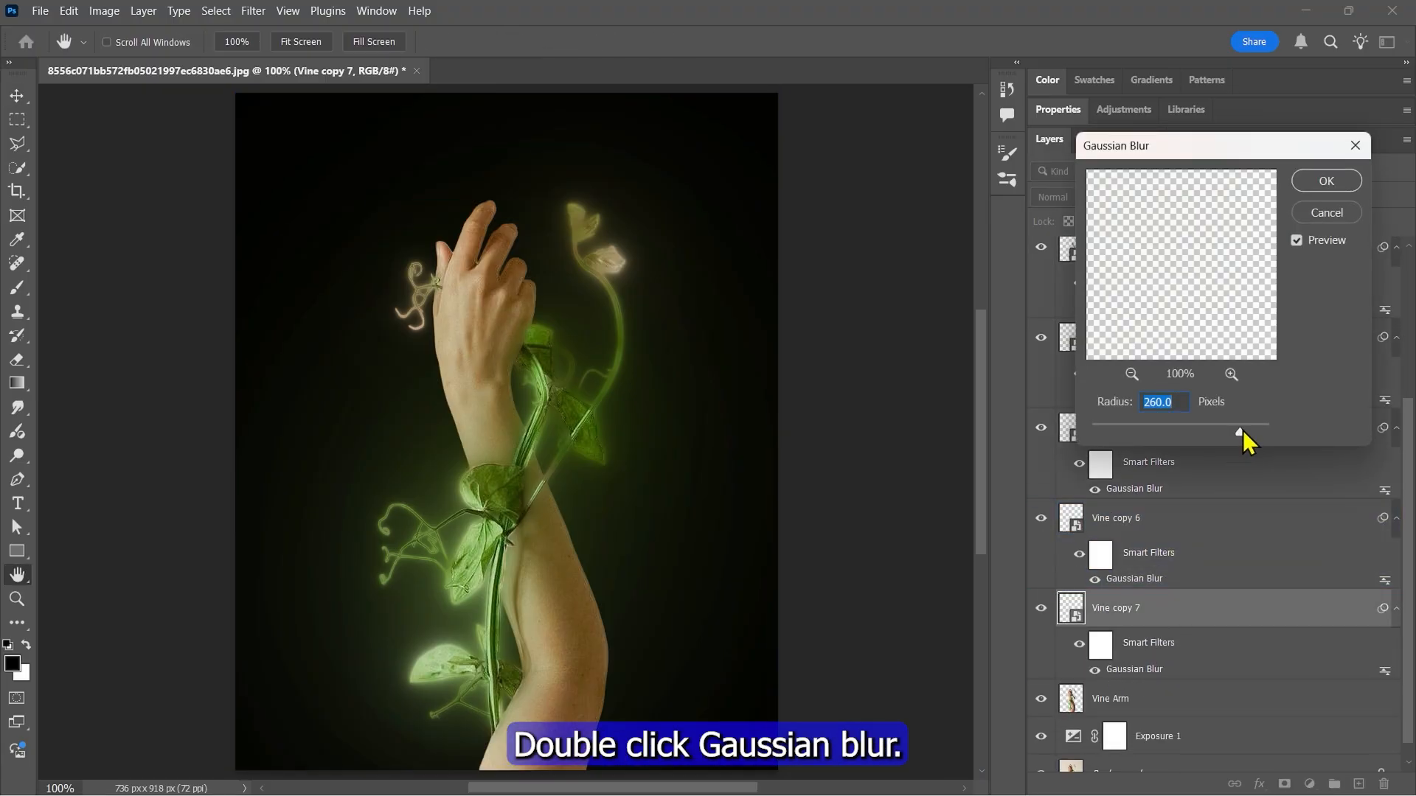
left_click_drag(1242, 431, 1250, 430)
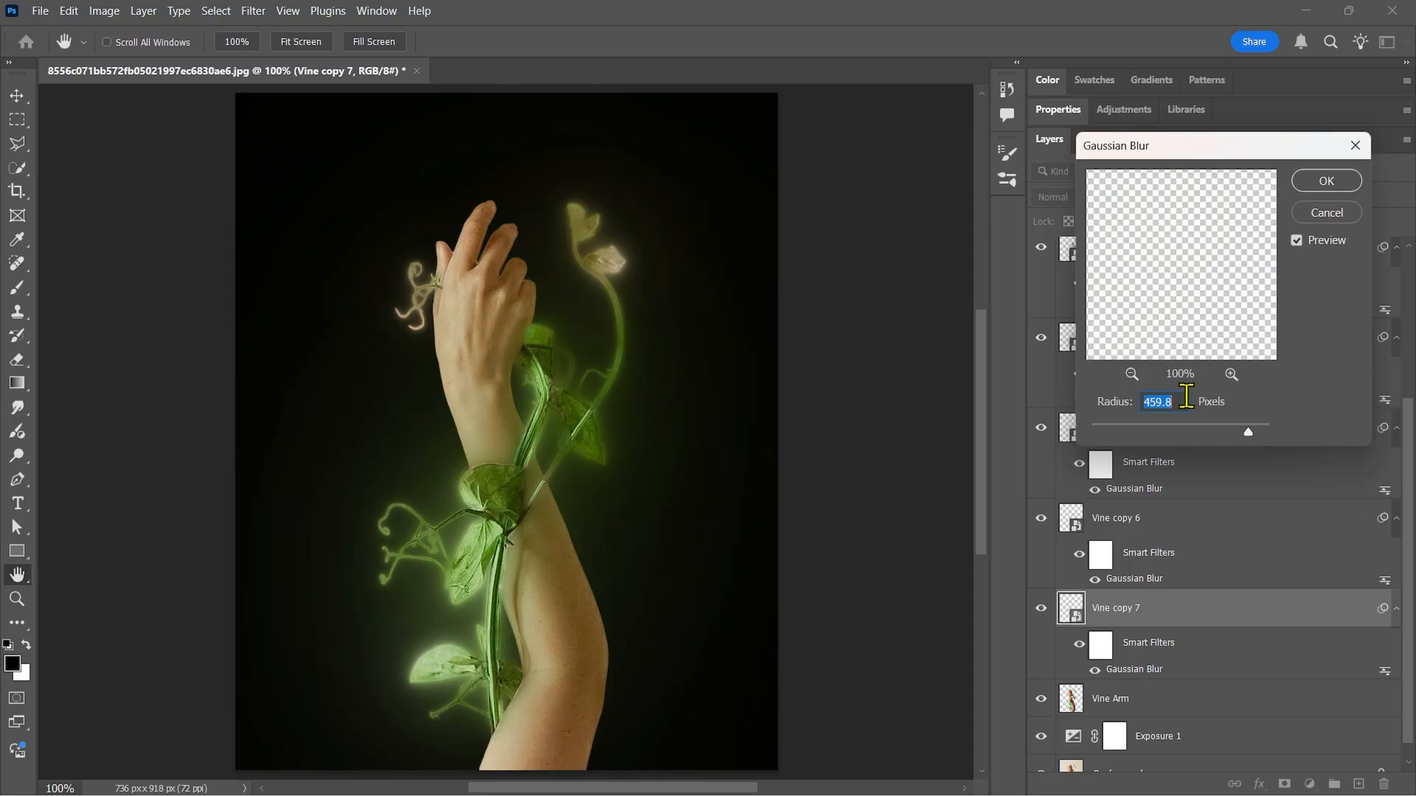
left_click(1325, 180)
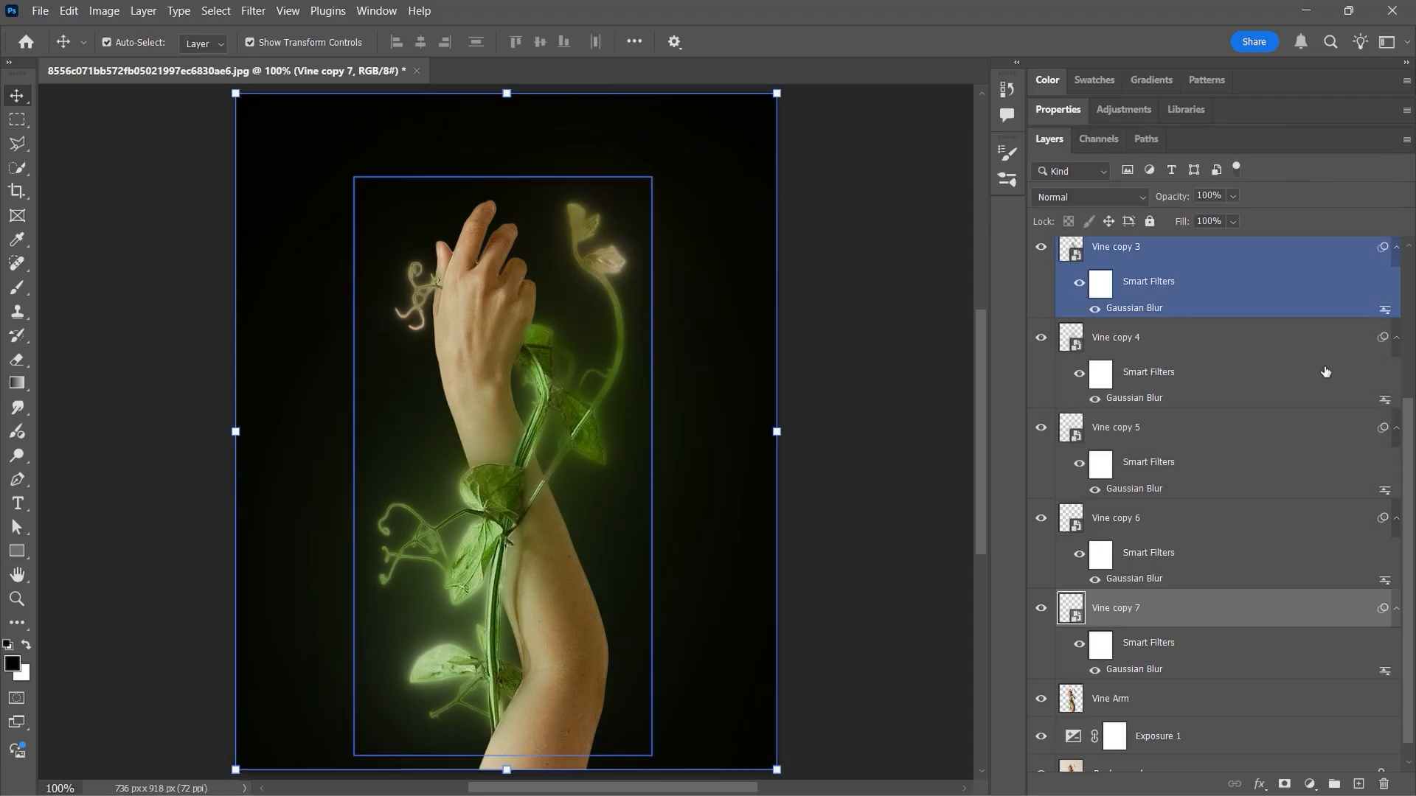
Collapse the Smart Filters lists of all seven Vine copy layers
left_click(1396, 608)
left_click(1395, 585)
left_click(1395, 565)
left_click(1396, 477)
left_click(1395, 453)
left_click(1396, 382)
left_click(1396, 292)
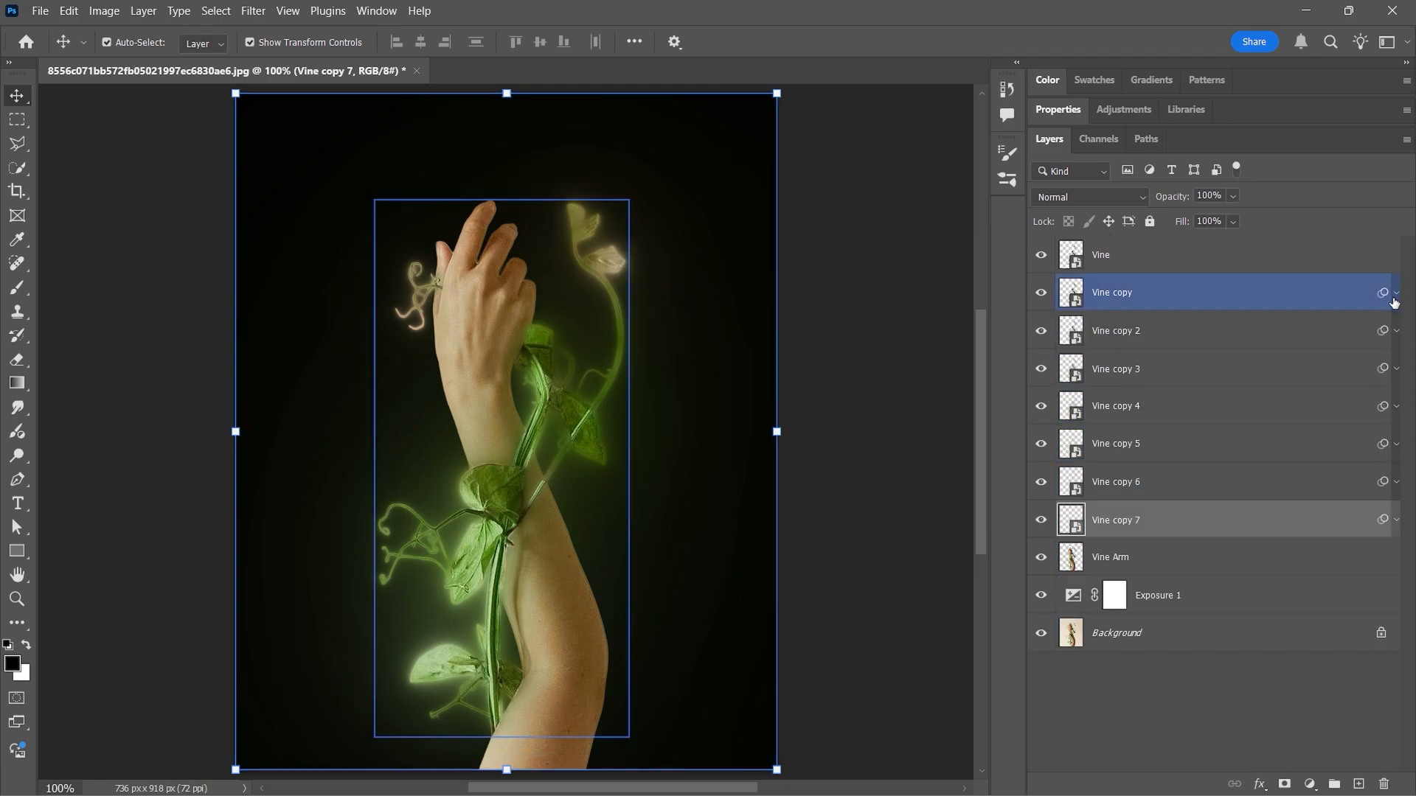
Group the Vine layer with all its Vine copy layers and set the group's blend mode to Screen
left_click(1142, 258)
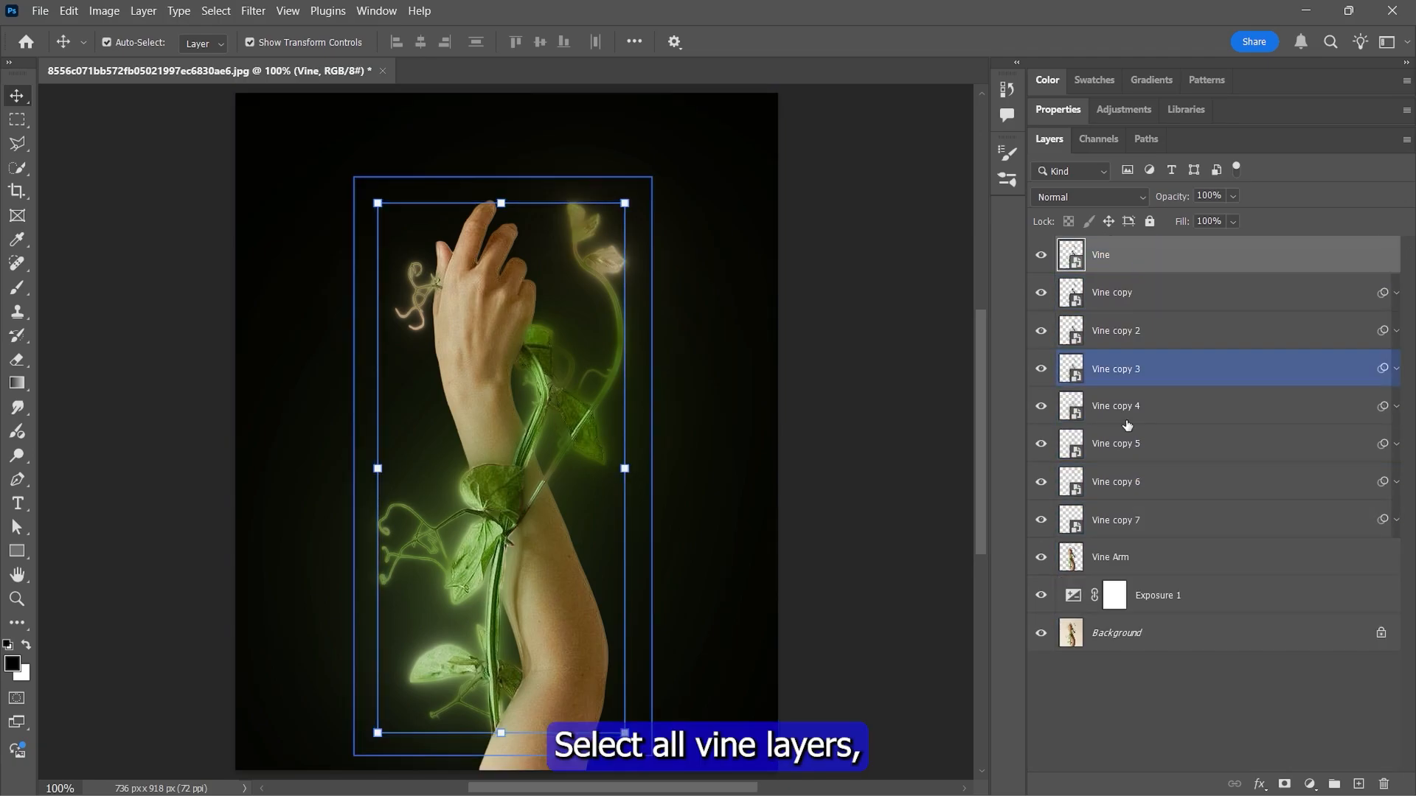
left_click(1127, 516, "shift")
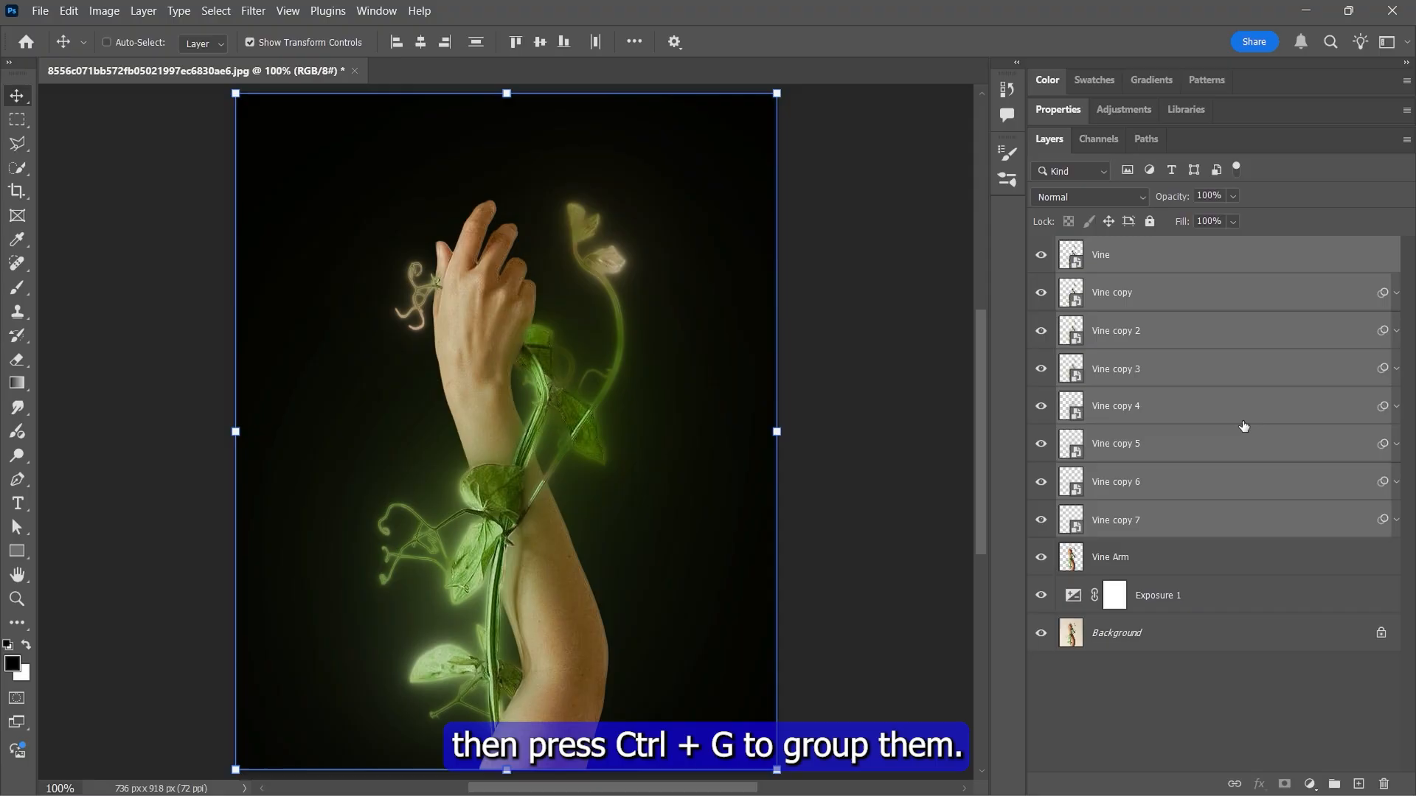
key("ctrl+g")
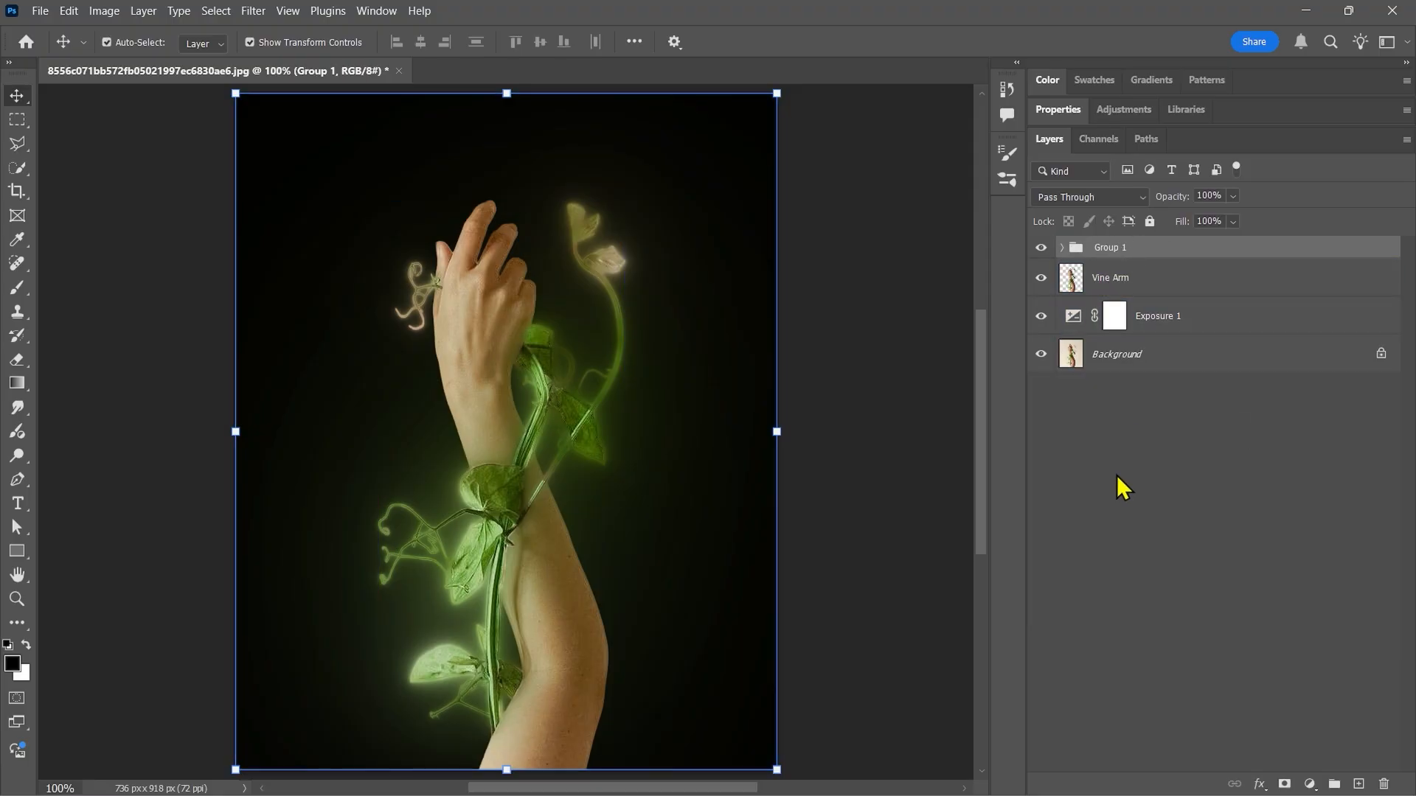
left_click(1085, 197)
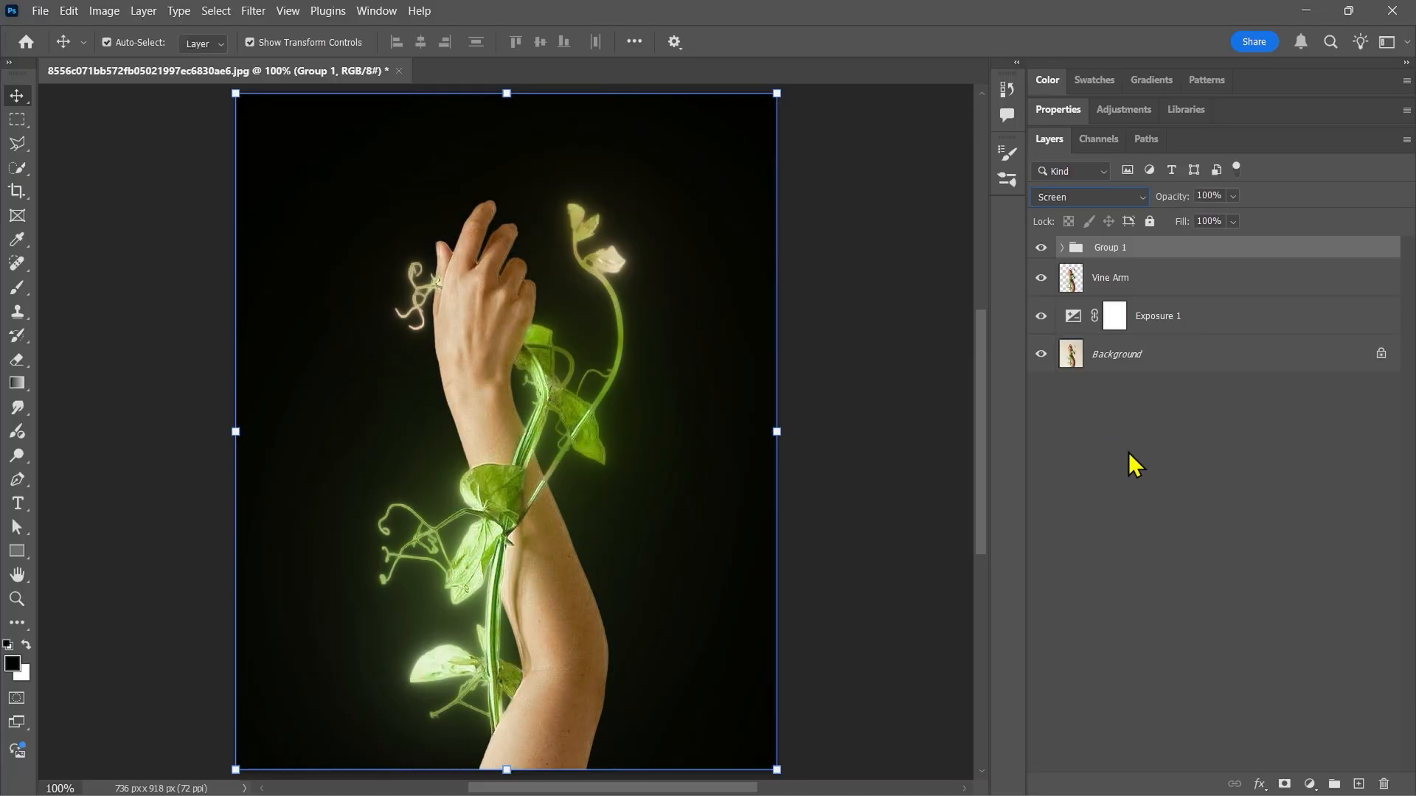
Rename the layer group as Vine
double_click(1115, 248)
type("Vine")
key("Return")
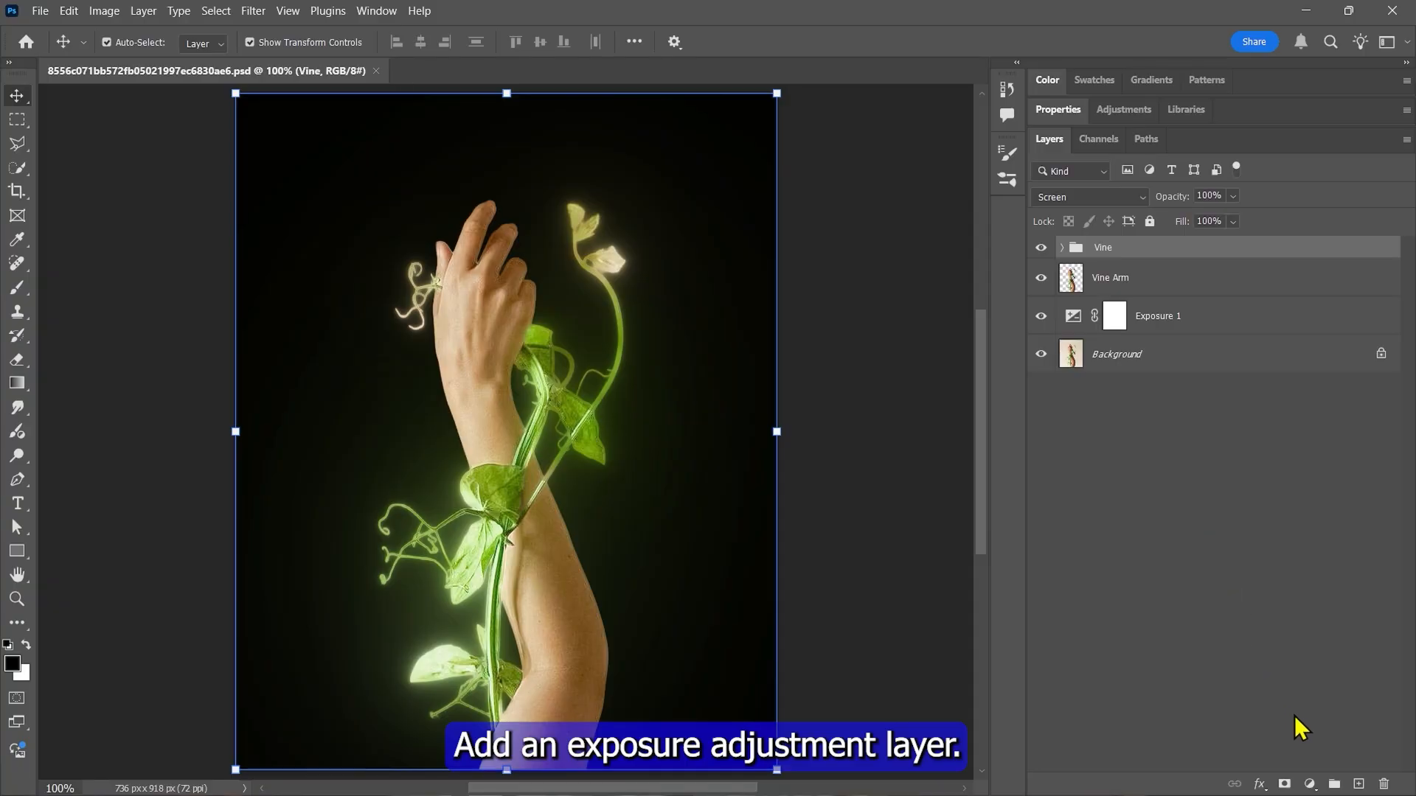
Add an Exposure adjustment layer and place it directly above the Vine Arm layer, below the Vine group
left_click(1309, 784)
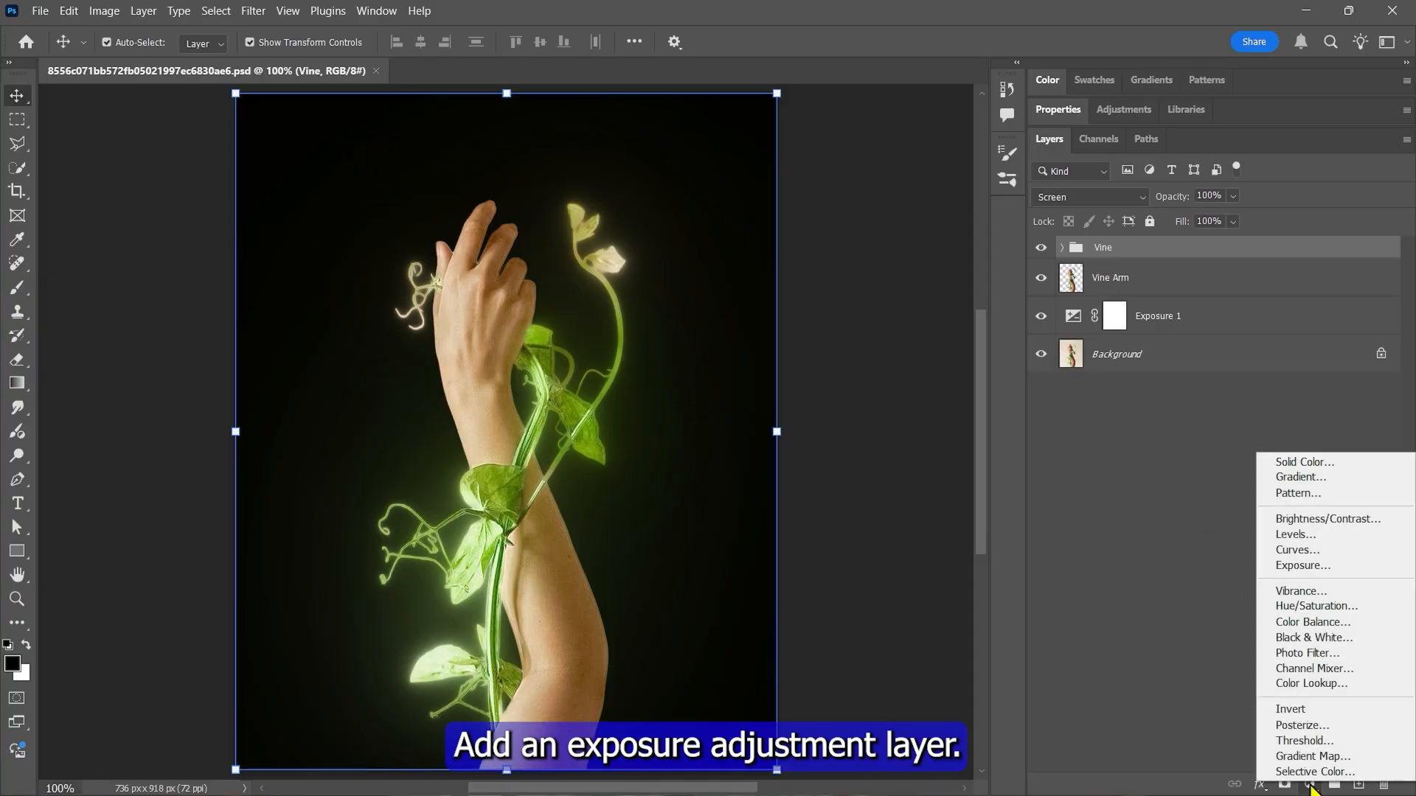
left_click(1313, 566)
left_click_drag(1162, 498, 1134, 553)
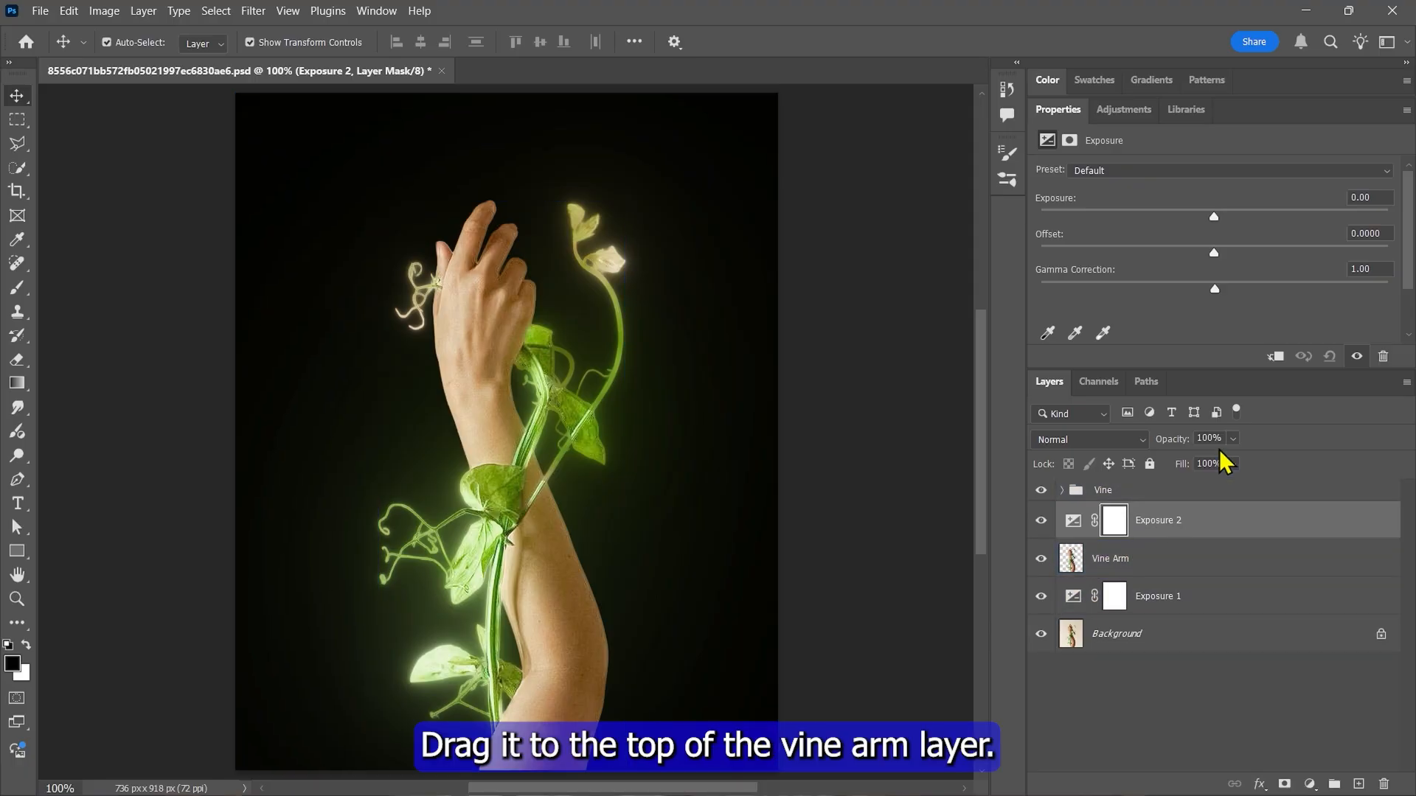
Set the new adjustment layer's exposure to -6 and clip it to the Vine Arm layer
left_click_drag(1214, 215, 1102, 217)
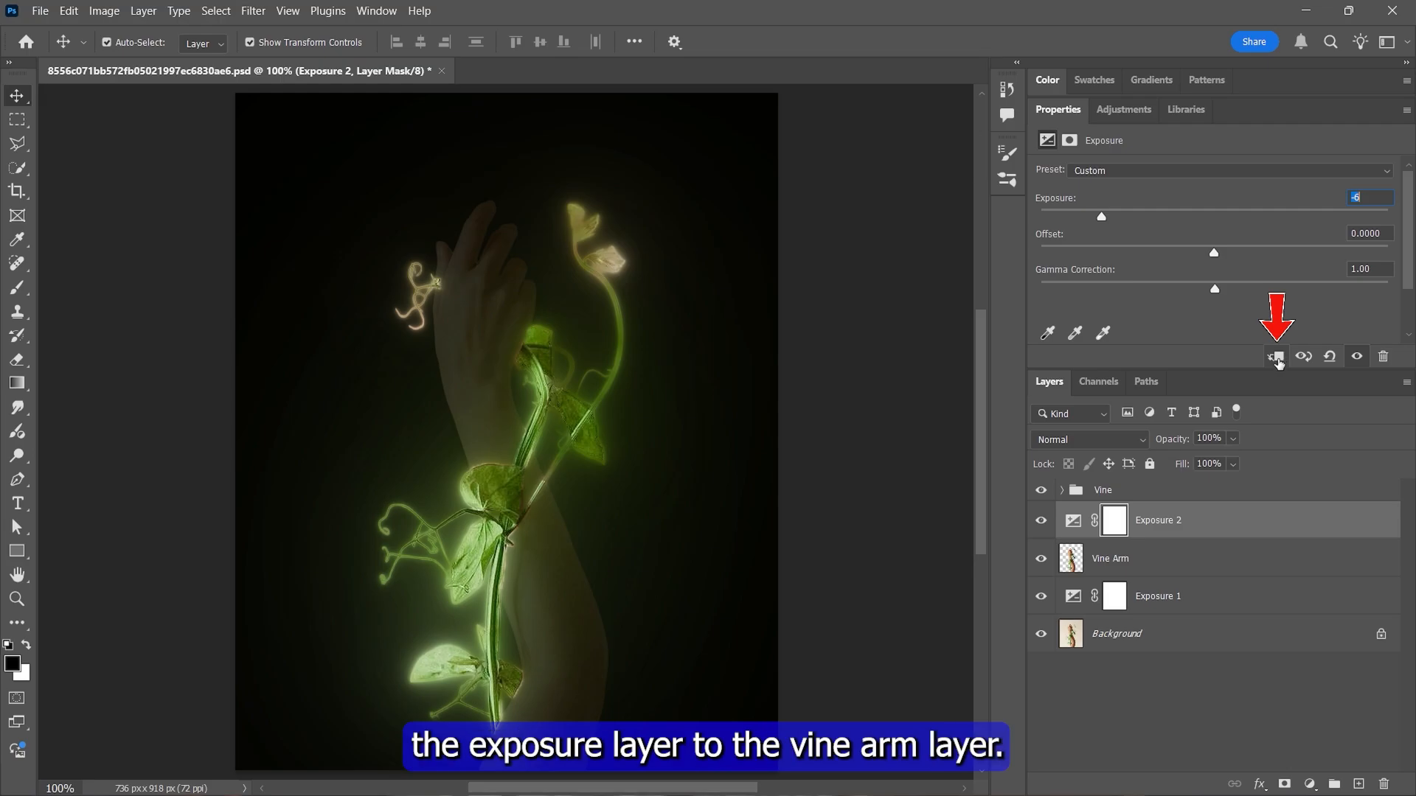
left_click(1276, 358)
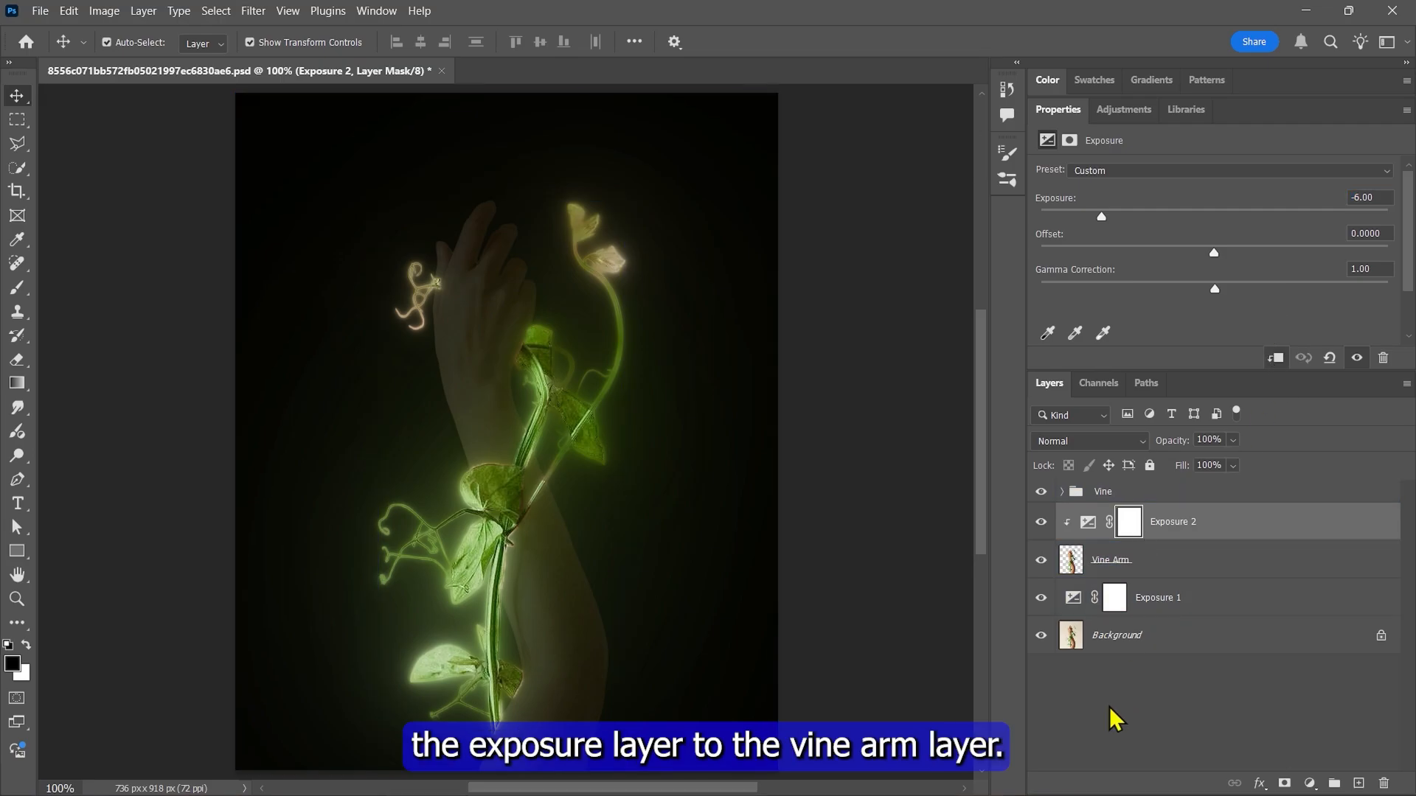
double_click(1059, 110)
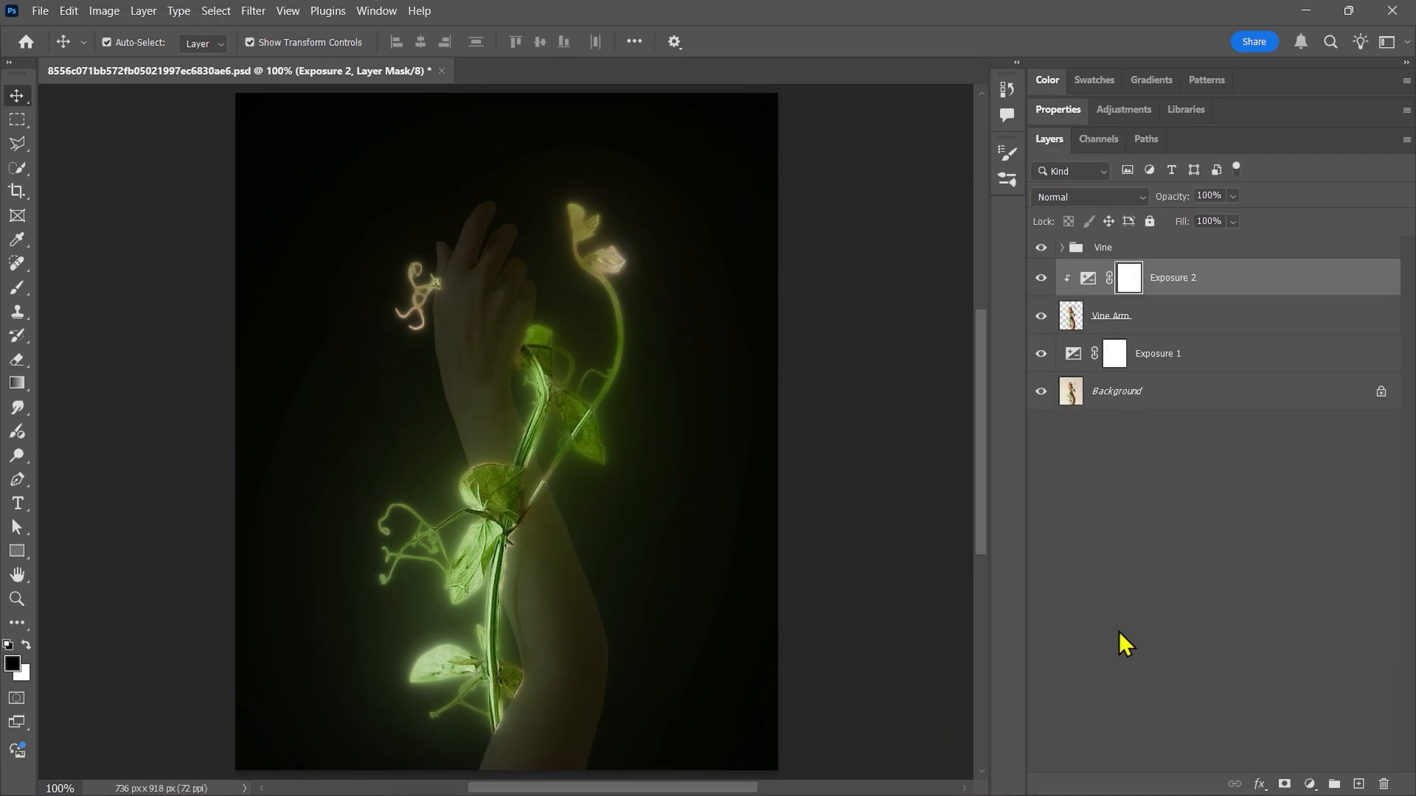
Add a Hue/Saturation adjustment layer directly above the Vine group and clip it to the group
left_click(1310, 783)
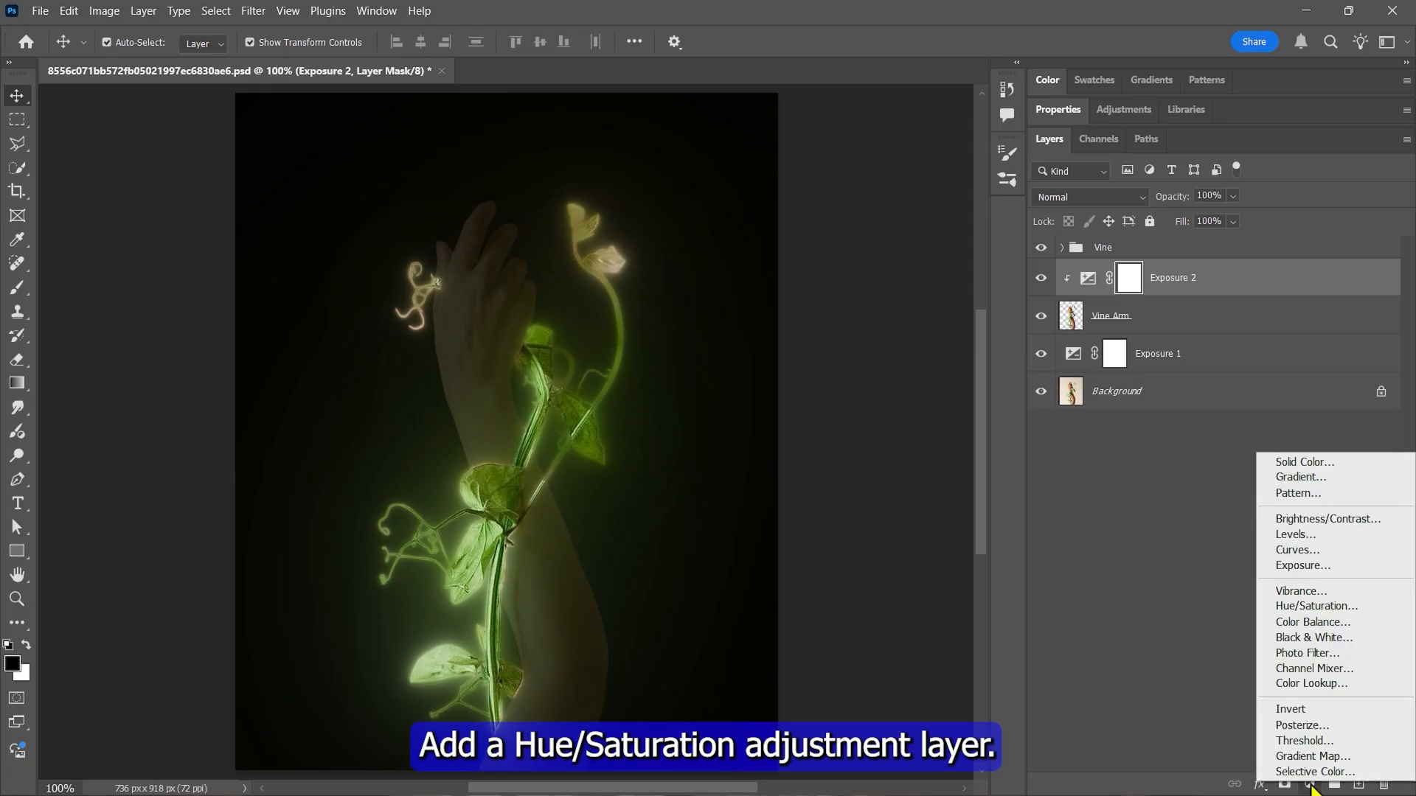
left_click(1301, 614)
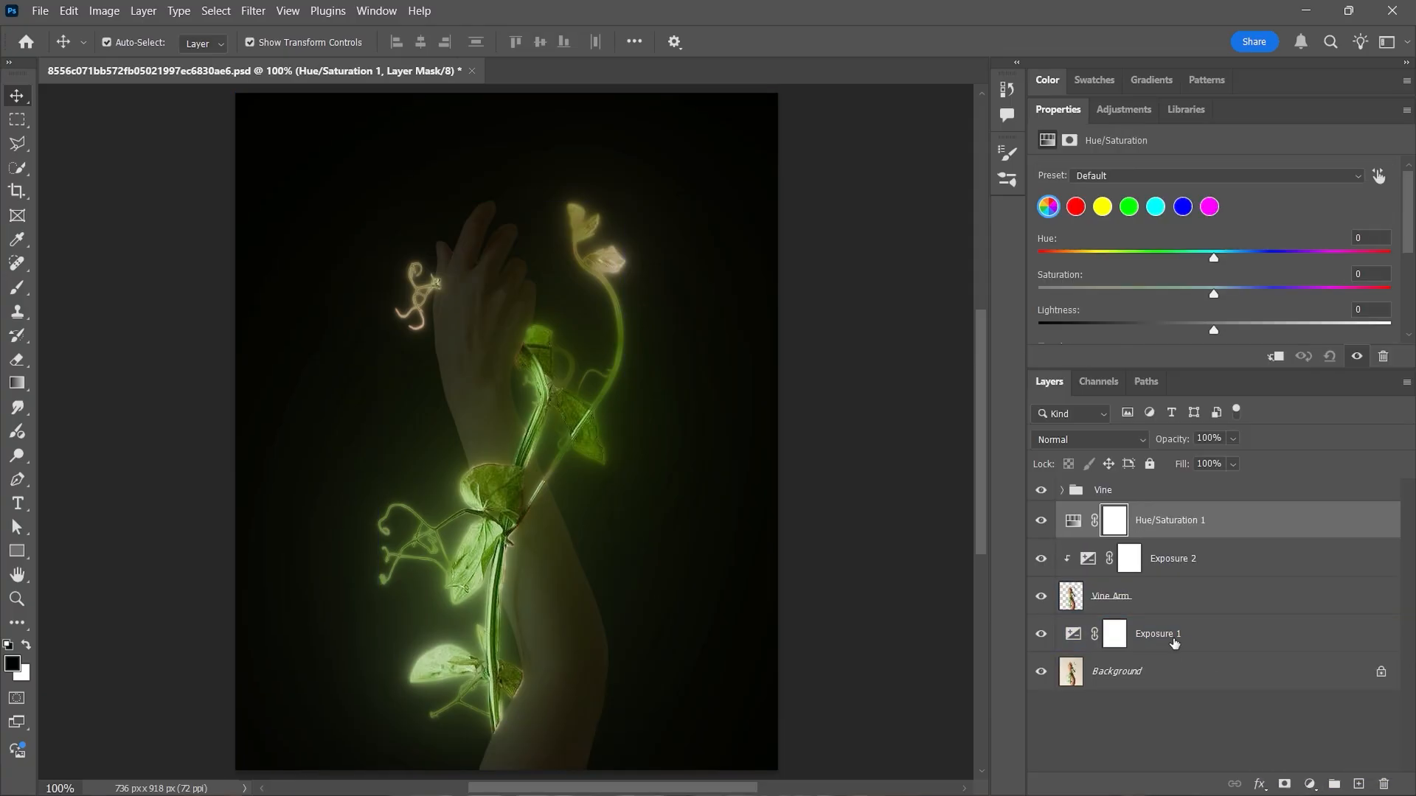
left_click_drag(1238, 519, 1172, 489)
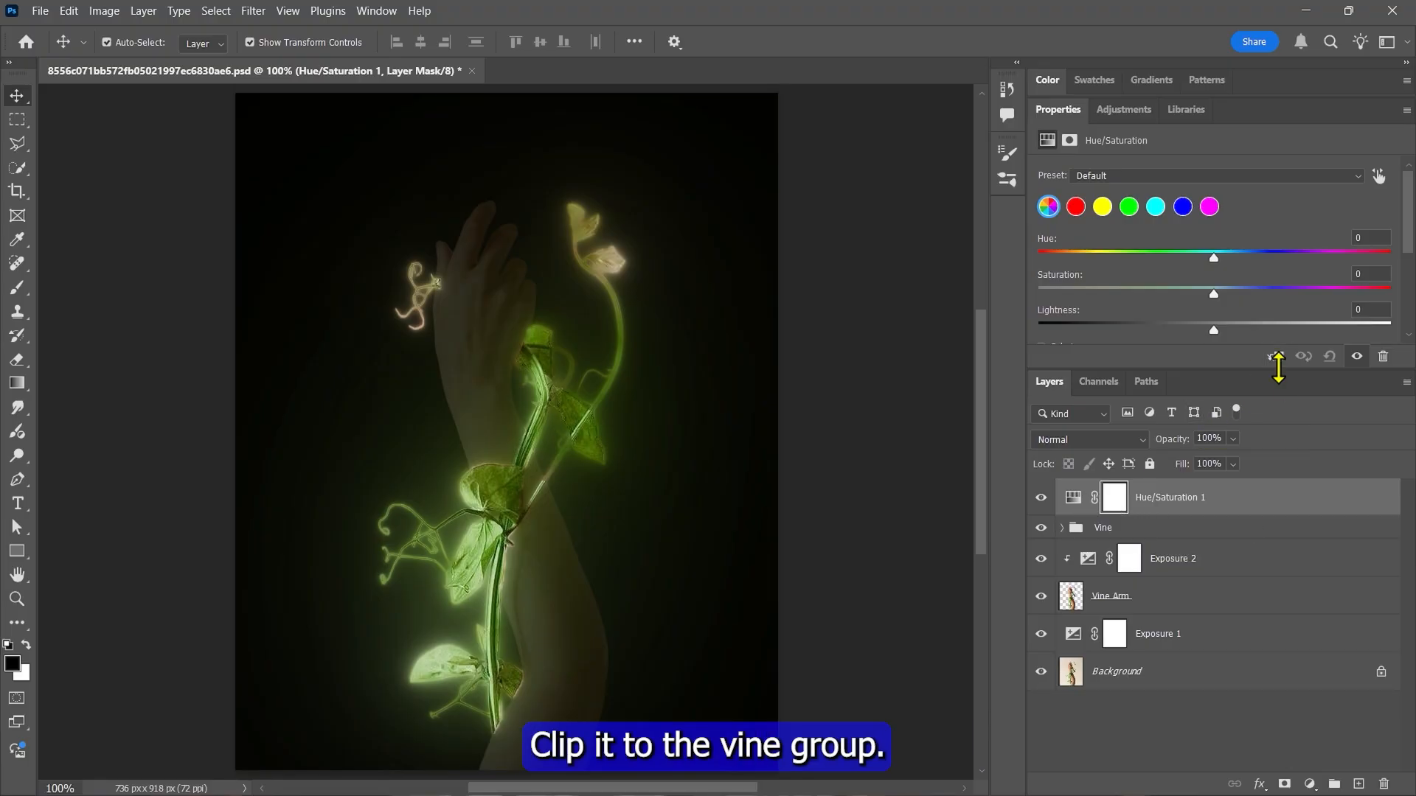
left_click(1277, 358)
left_click_drag(1172, 368, 1174, 404)
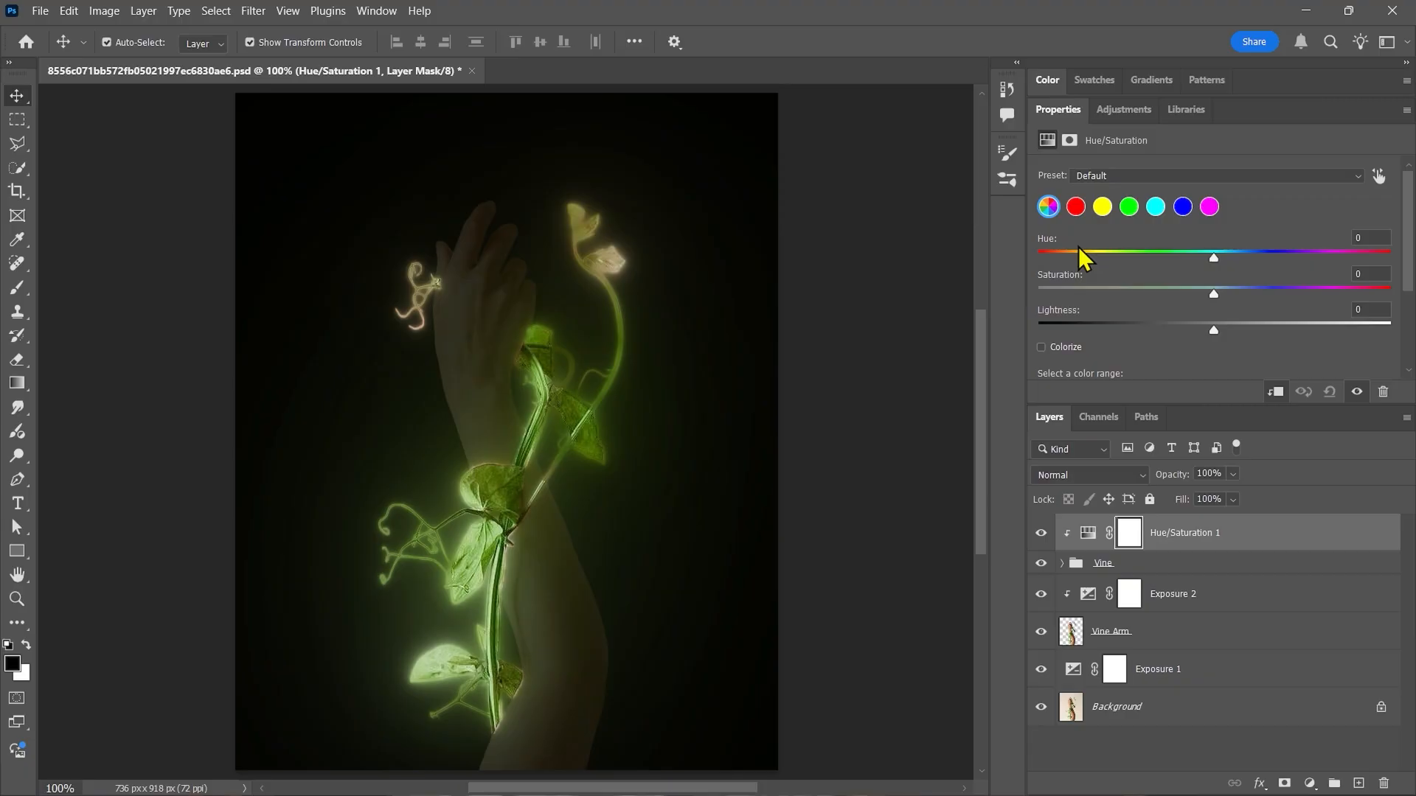
Try recolouring the vine glow with hue -99, saturation +100 and lightness +15
left_click_drag(1213, 258, 1100, 258)
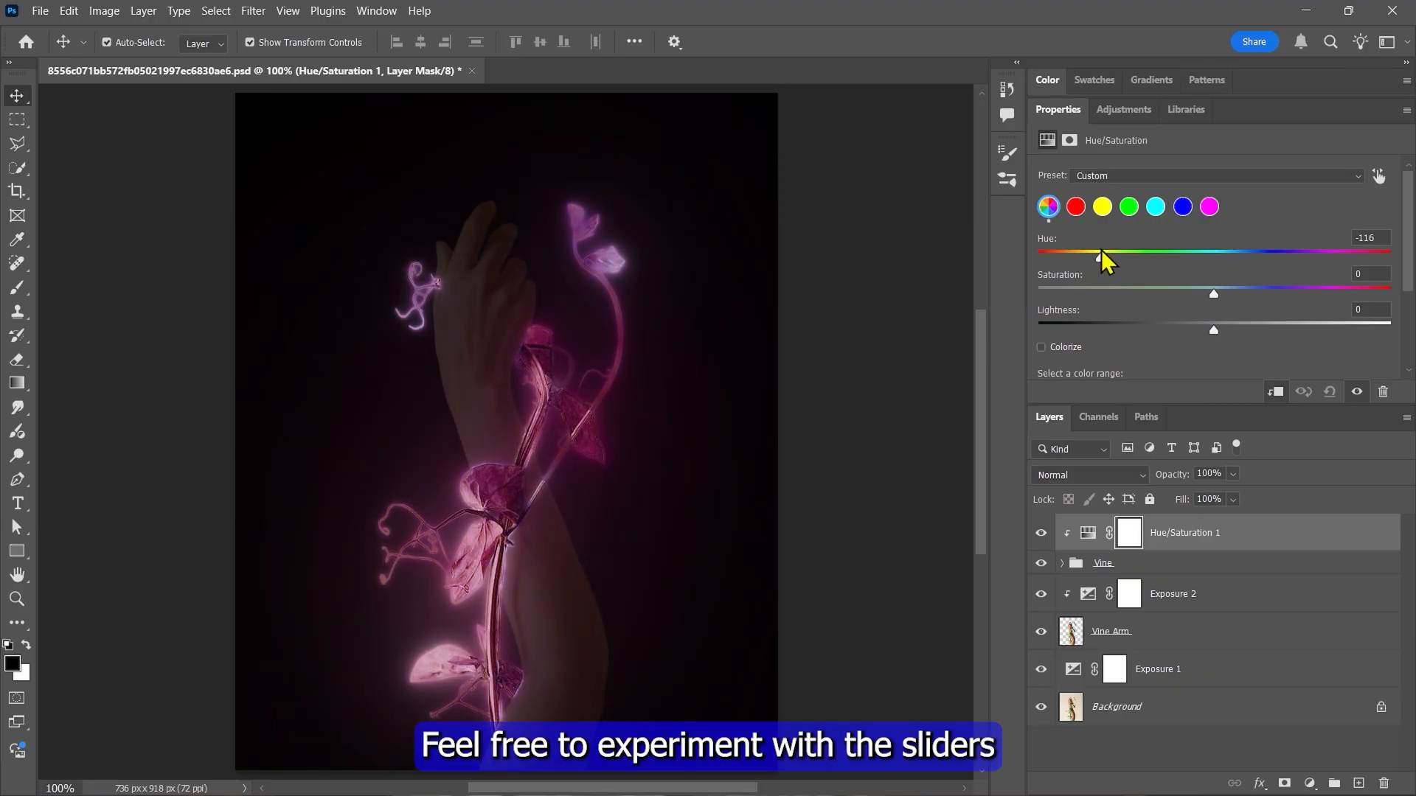
left_click_drag(1214, 293, 1239, 330)
left_click_drag(1247, 294, 1401, 302)
left_click_drag(1101, 259, 1141, 258)
mouse_move(1239, 330)
left_mouse_down()
mouse_move(1334, 332)
mouse_move(1240, 330)
left_mouse_up()
left_click_drag(1141, 259, 1116, 258)
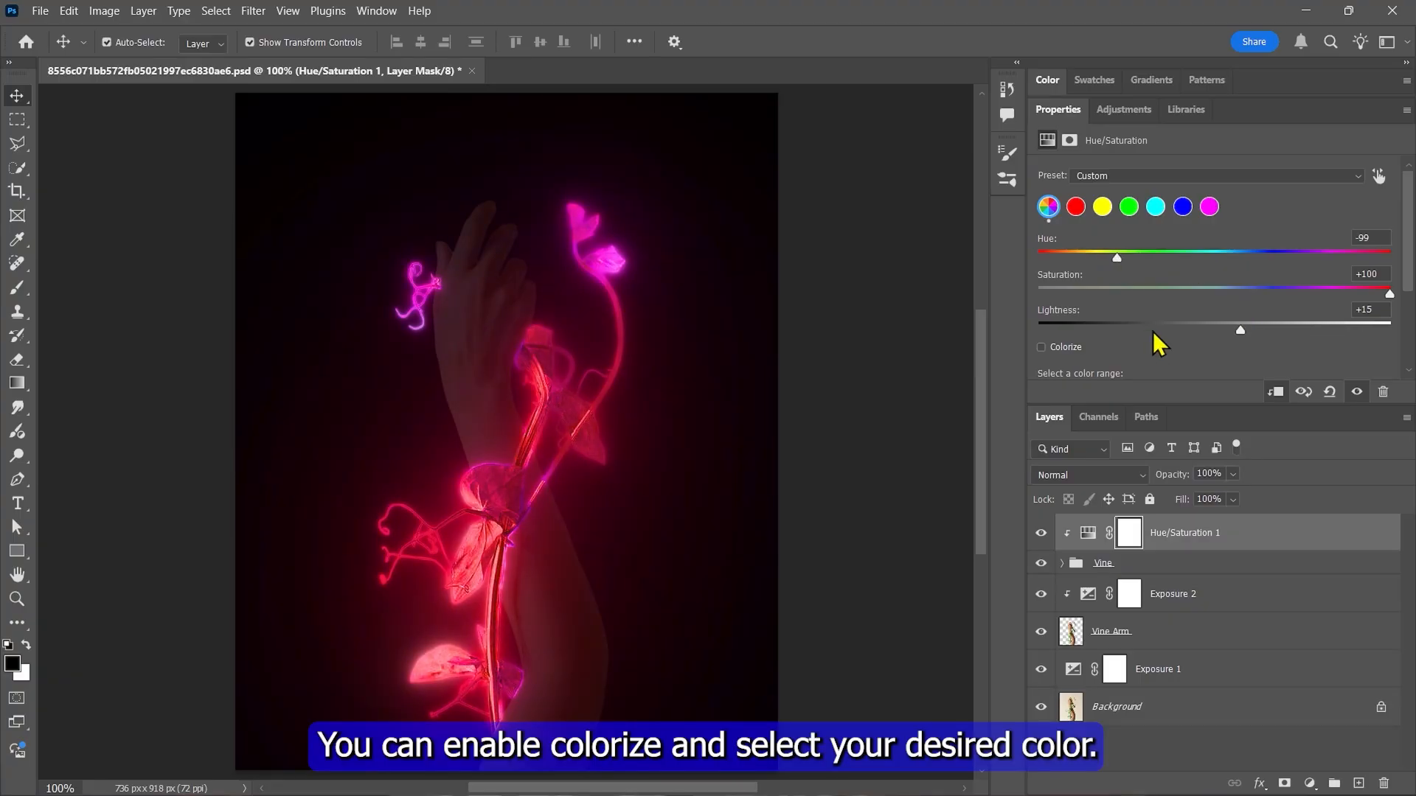
Colorize the vine glow bright yellow with hue 46, saturation 100 and lightness +25
left_click(1042, 348)
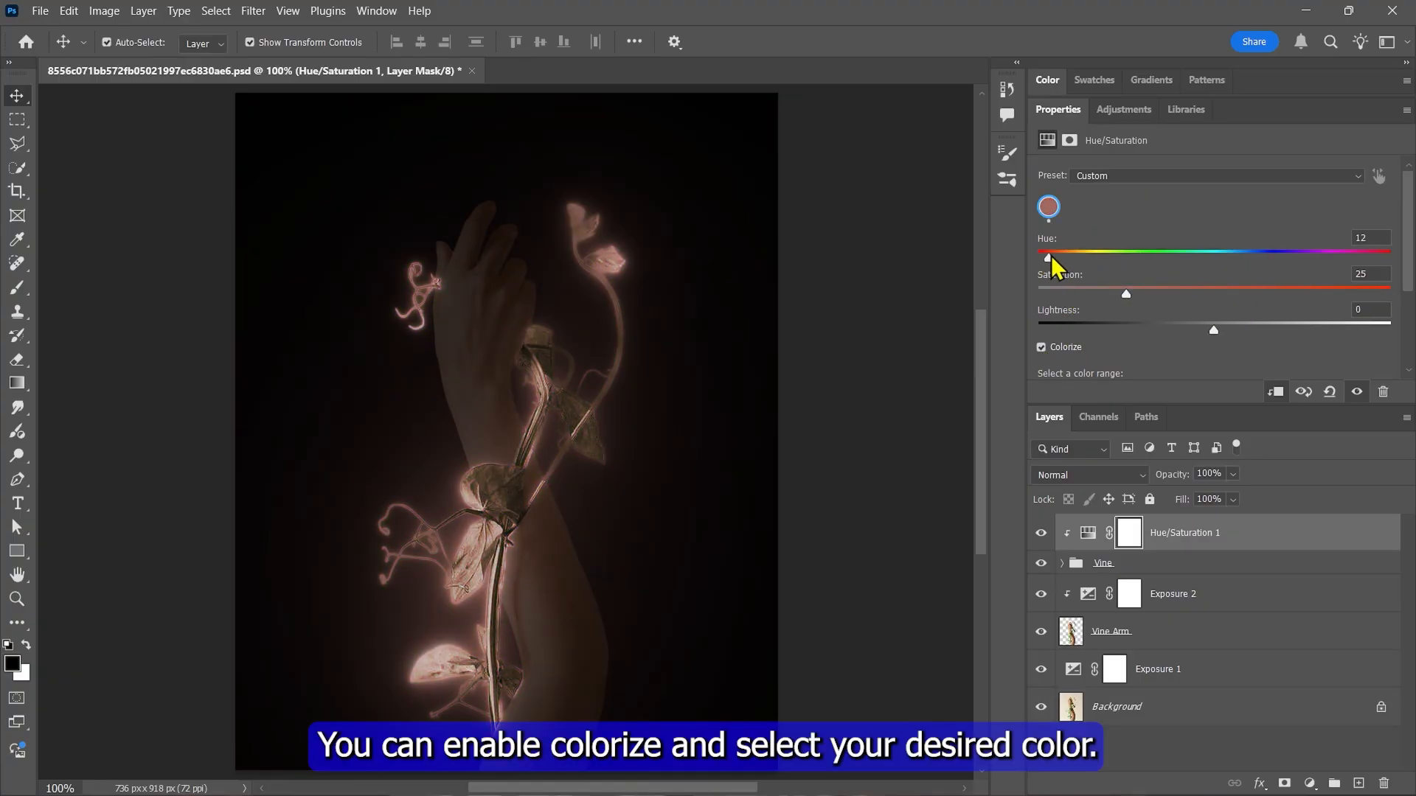
left_click_drag(1038, 258, 1378, 294)
mouse_move(1214, 330)
left_mouse_down()
mouse_move(1283, 331)
mouse_move(1230, 330)
left_mouse_up()
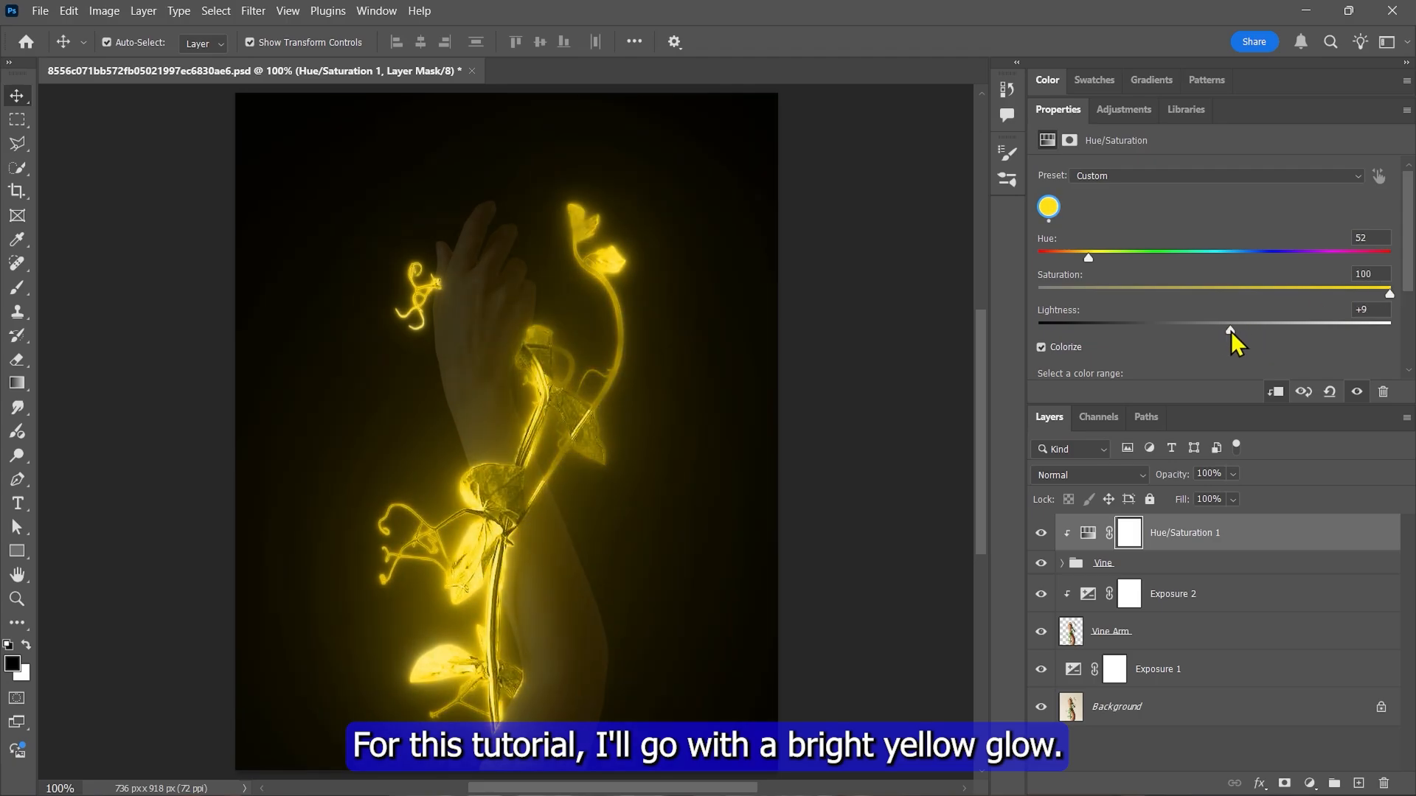
left_click_drag(1088, 258, 1079, 258)
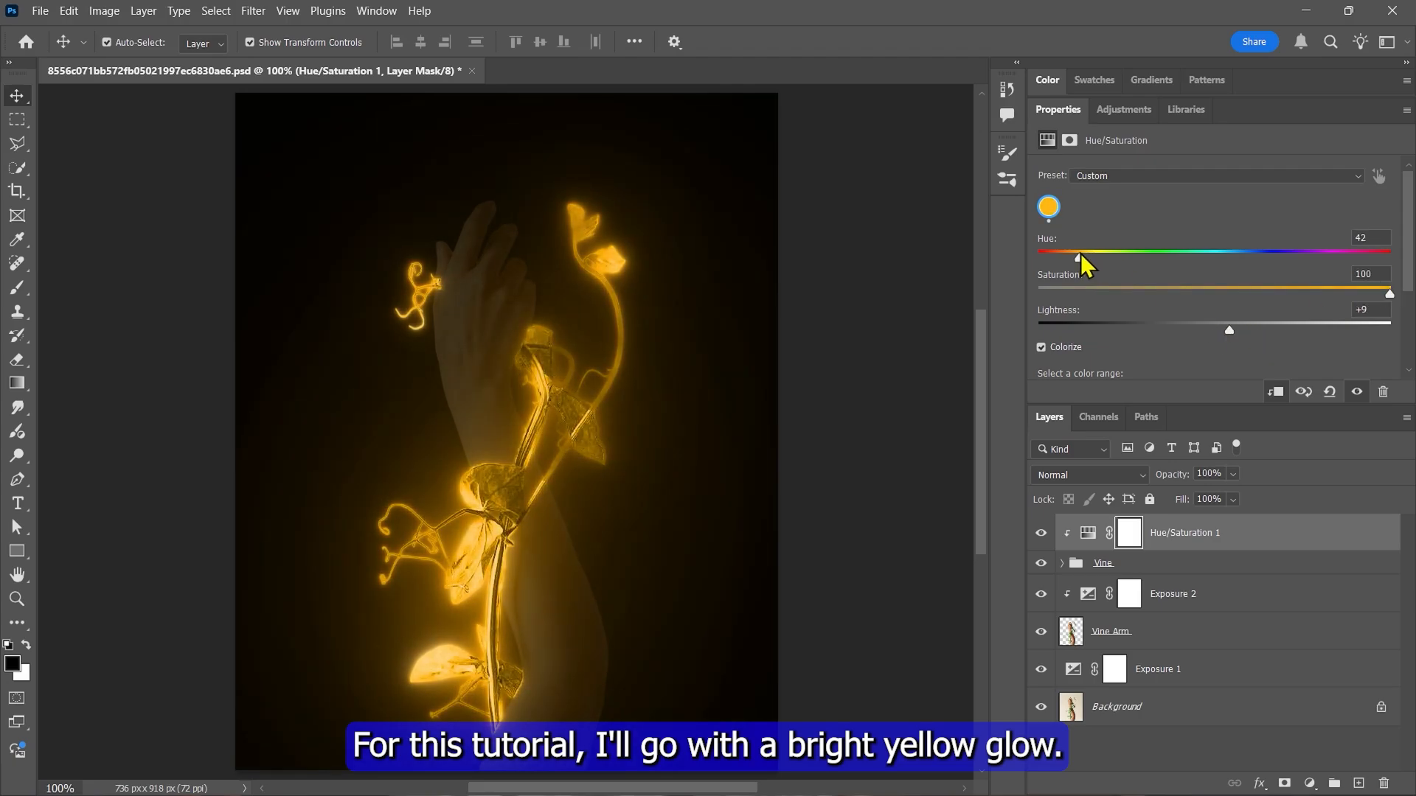
left_click_drag(1229, 330, 1289, 331)
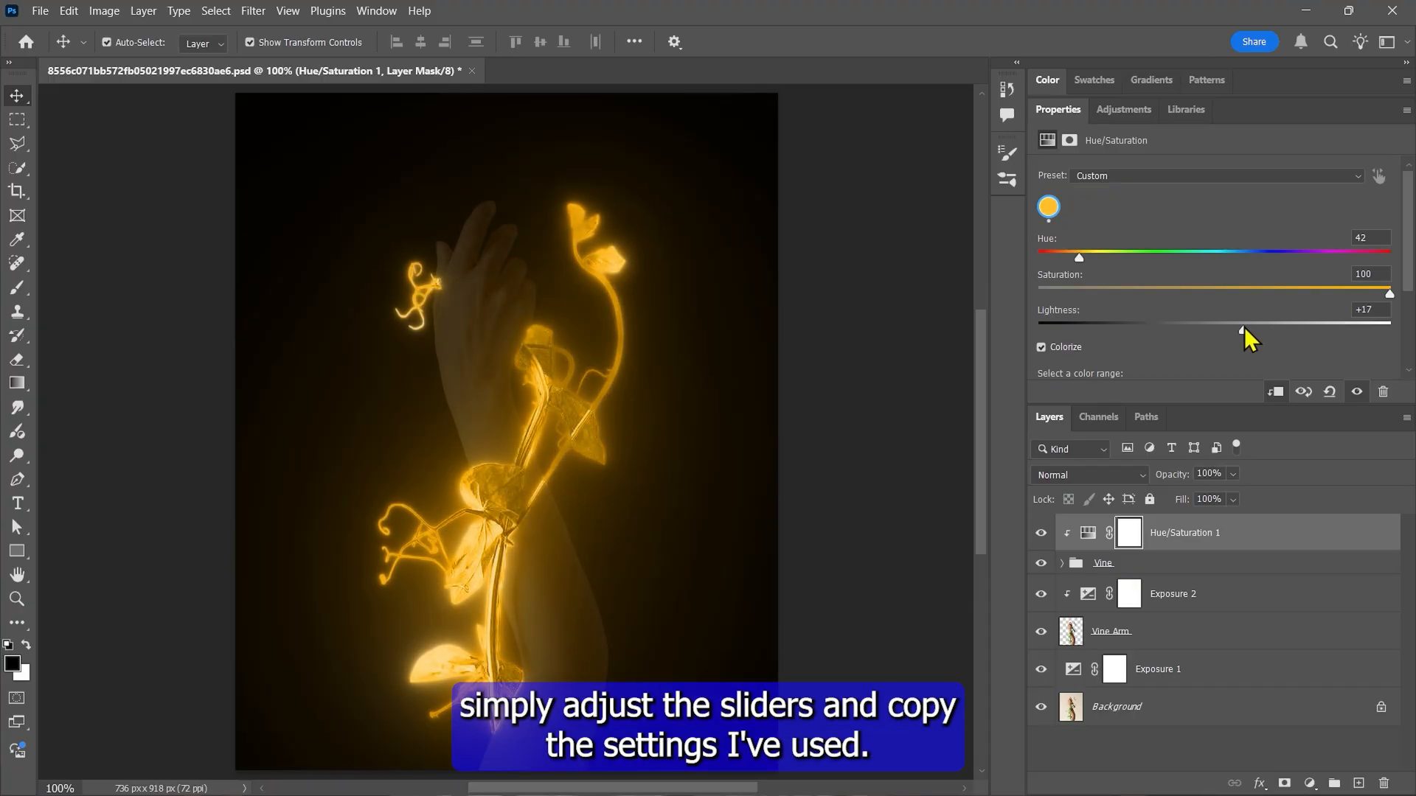
left_click_drag(1244, 331, 1259, 330)
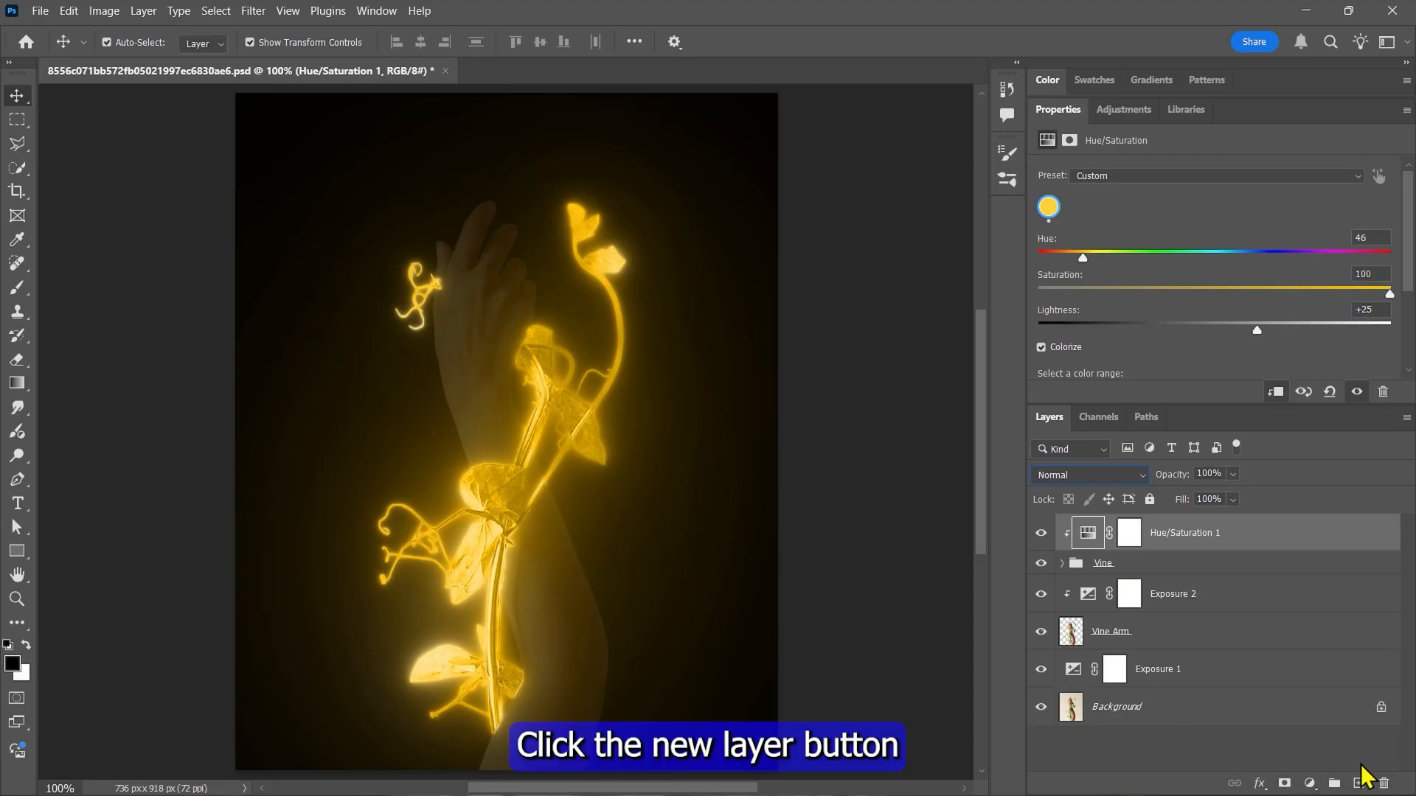
Create a new layer between the Vine group and Exposure 2, and clip it to the Vine Arm layer
left_click(1359, 782)
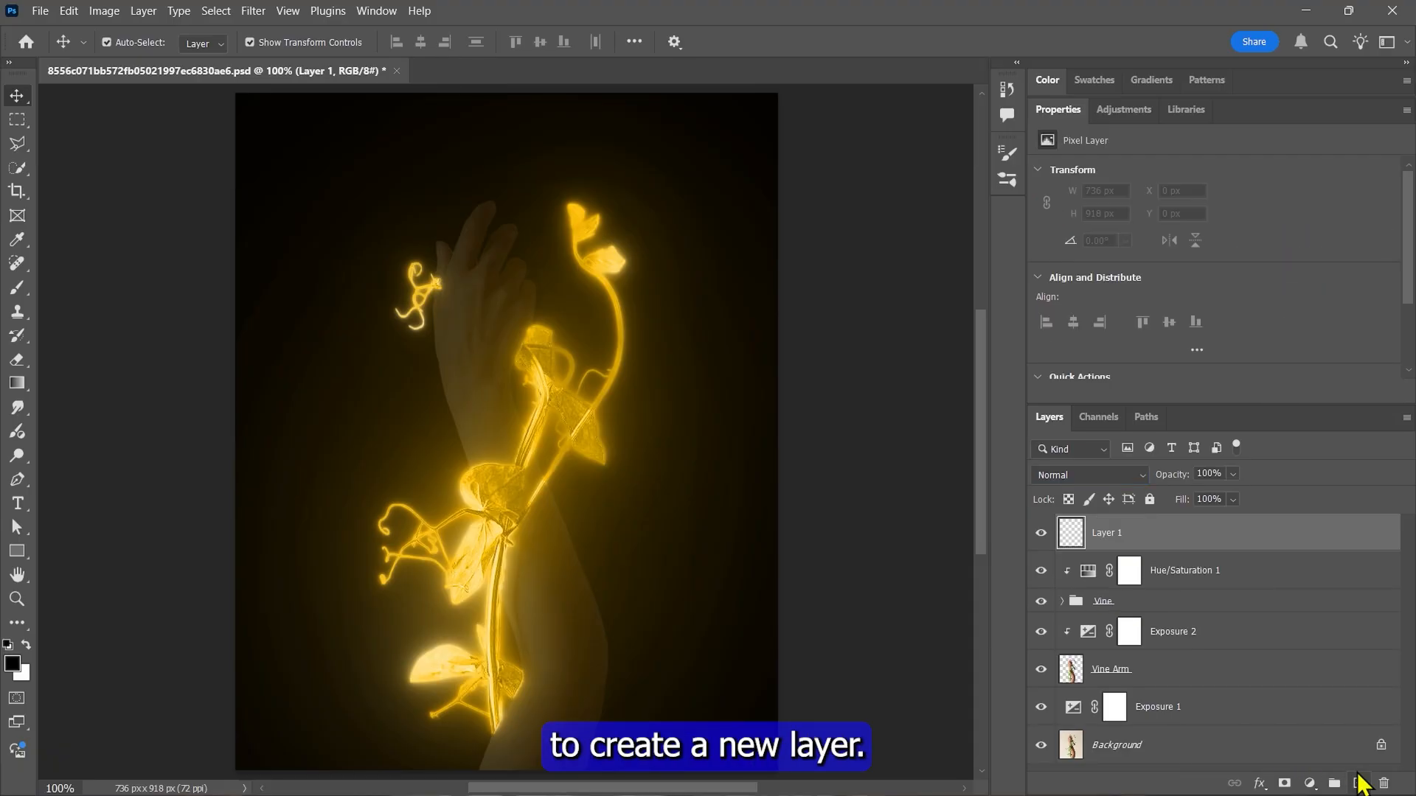
double_click(1058, 114)
left_click_drag(1134, 259, 1164, 345)
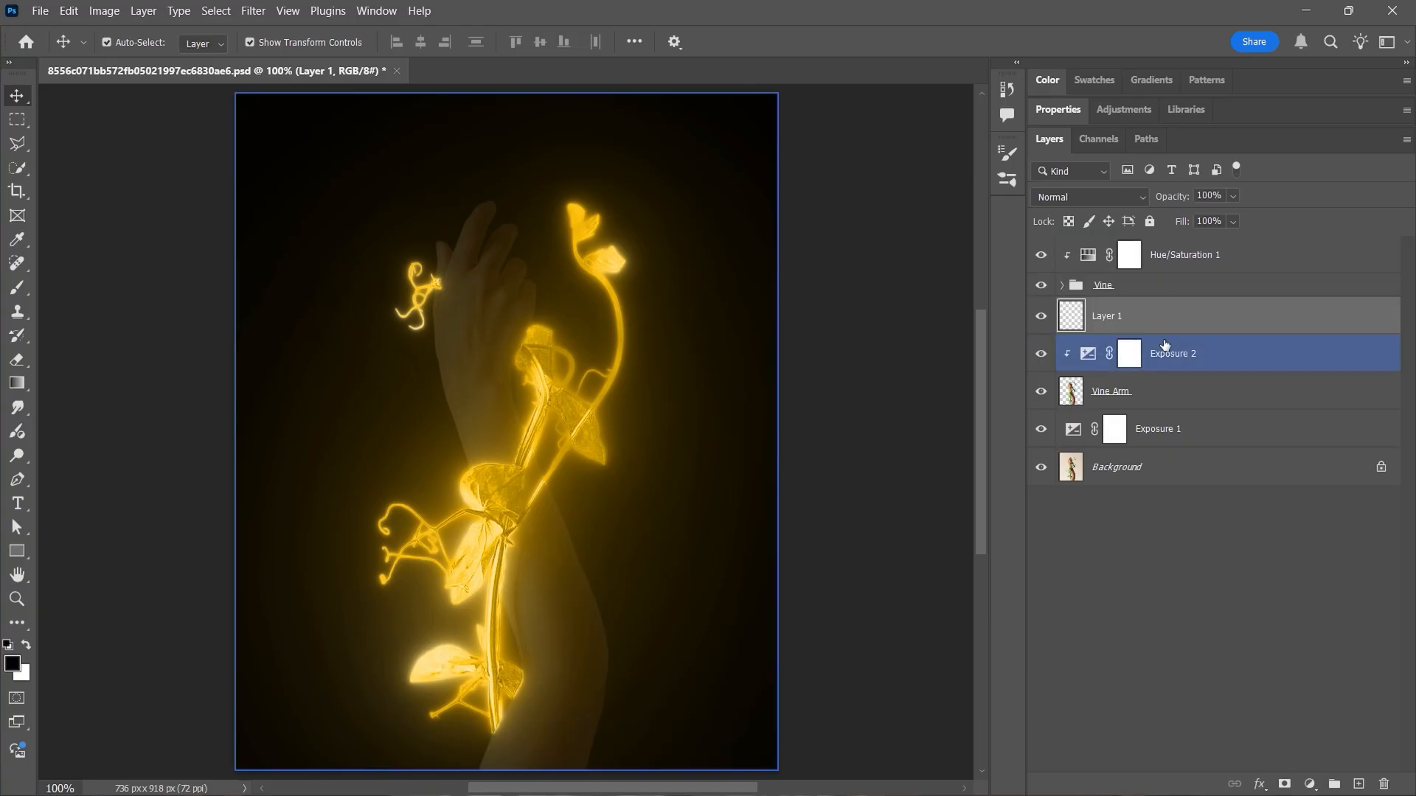
left_click(1087, 332, "alt")
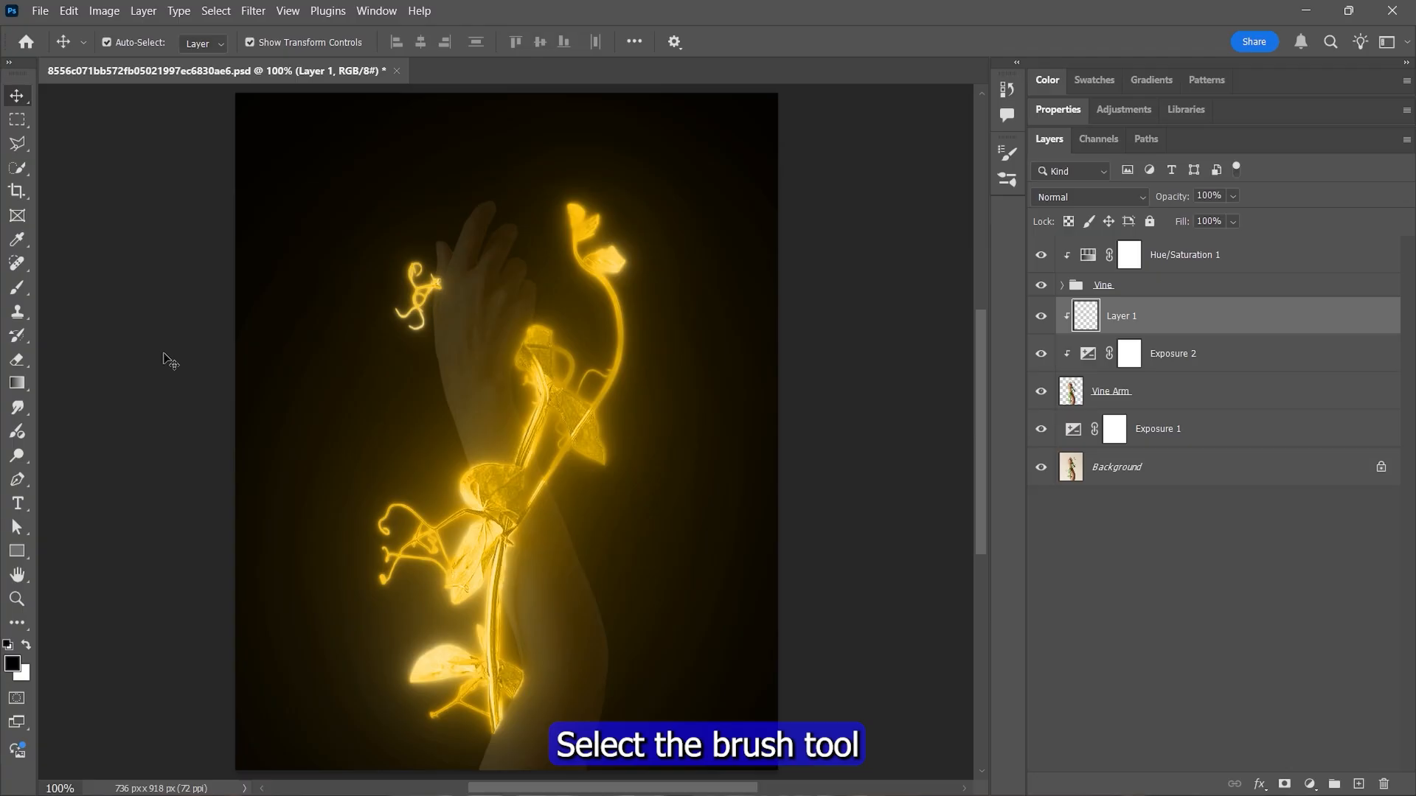
Choose the Brush tool with the Soft Round brush from General Brushes
left_click(22, 290)
right_click(23, 290)
left_click(73, 287)
left_click(127, 44)
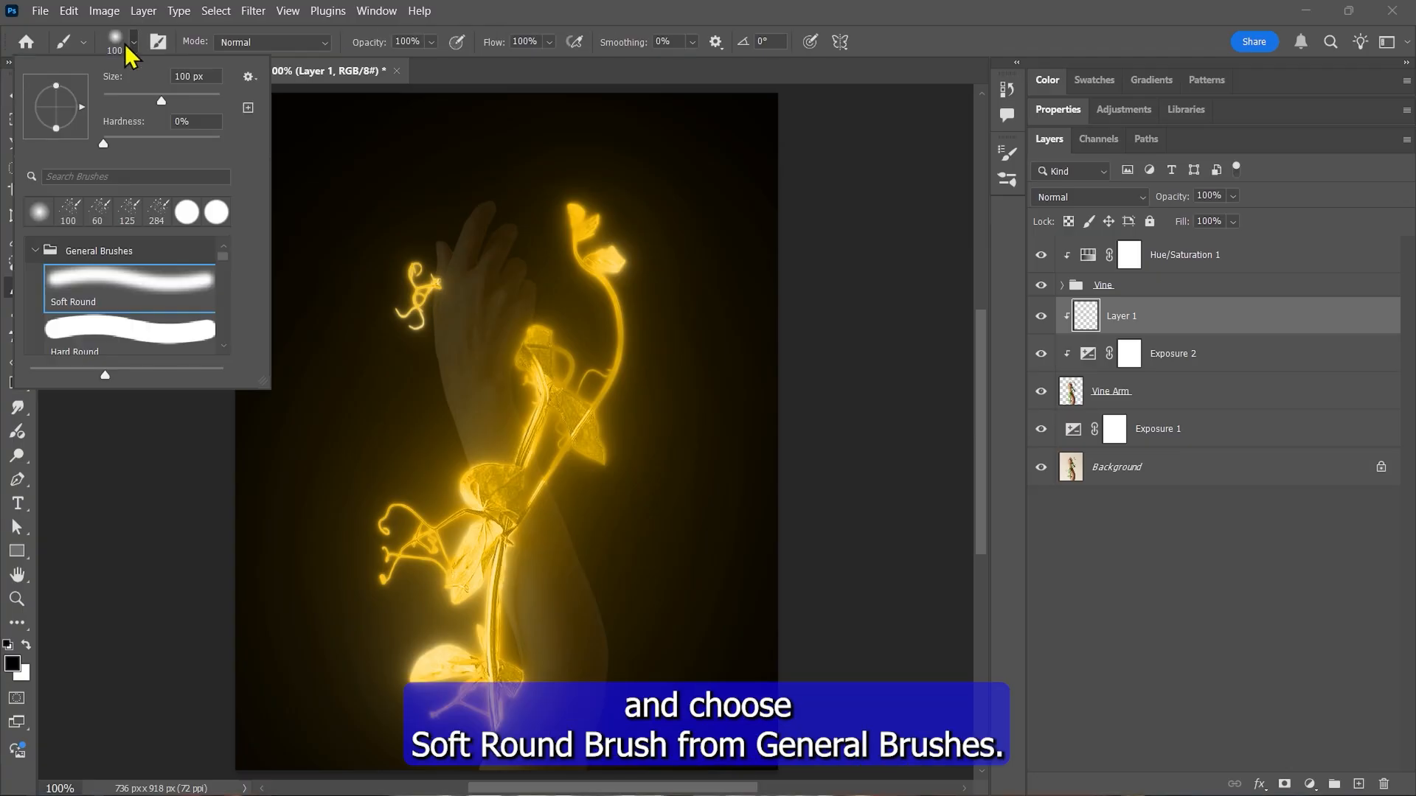
double_click(111, 268)
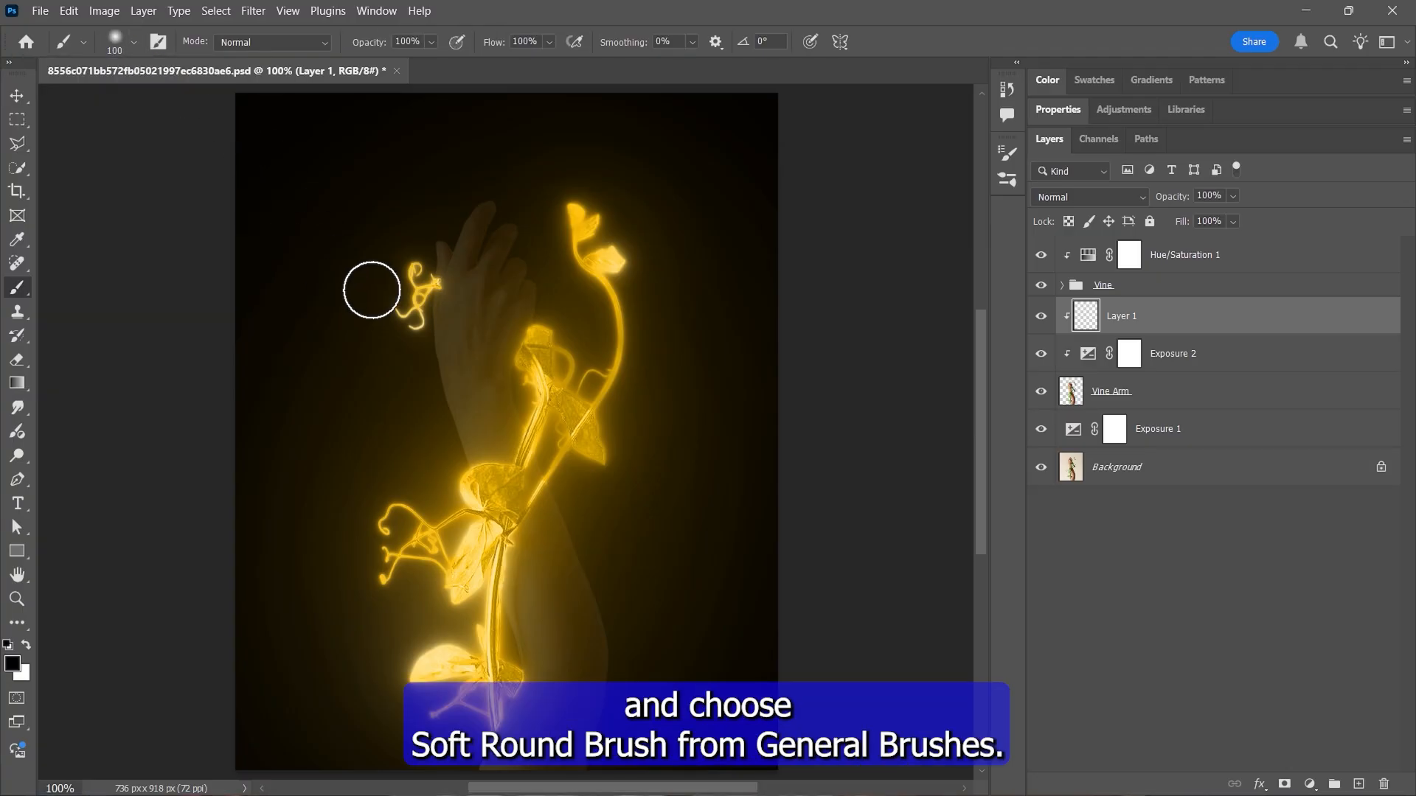
Set the brush's foreground colour to bright yellow ffcc00
left_click(13, 665)
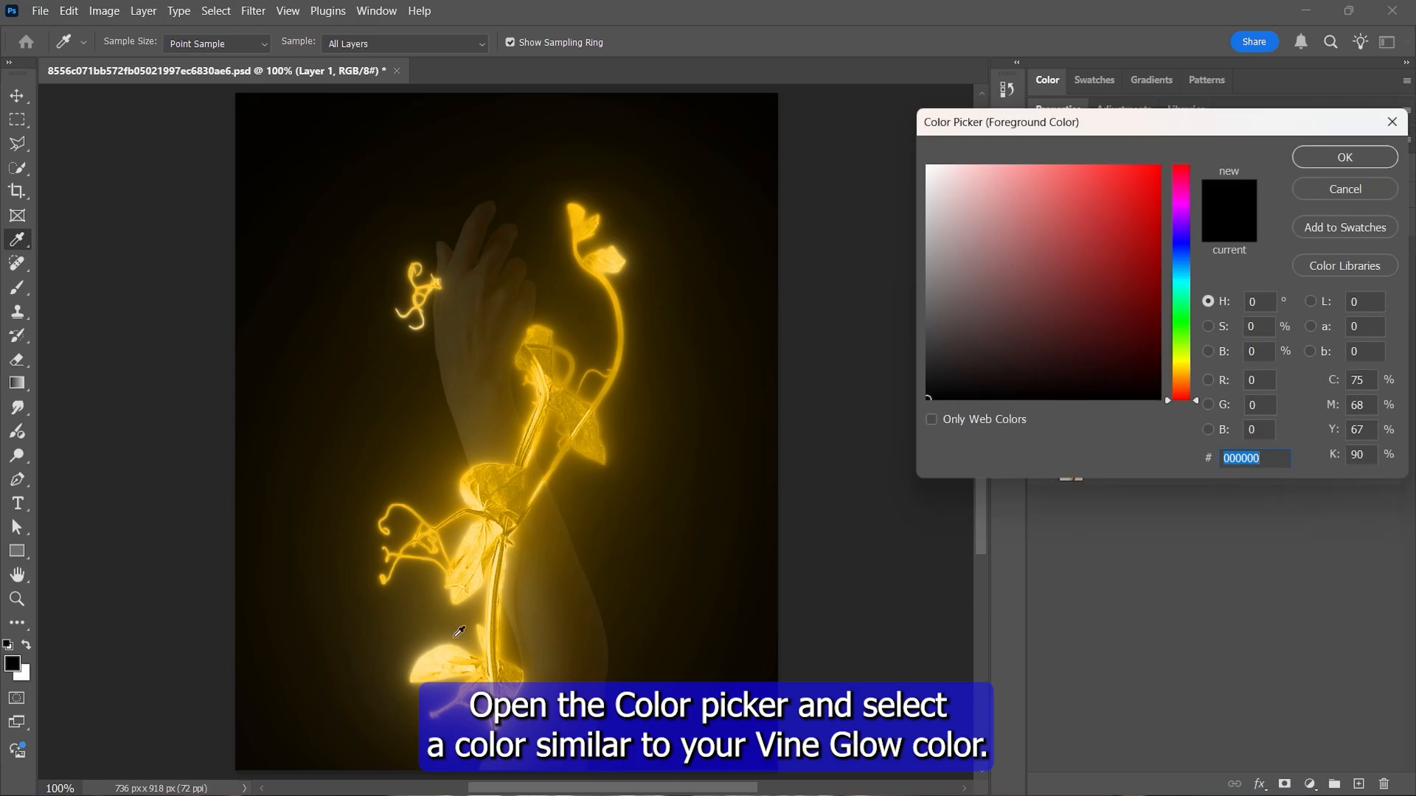
left_click_drag(1182, 382, 1182, 372)
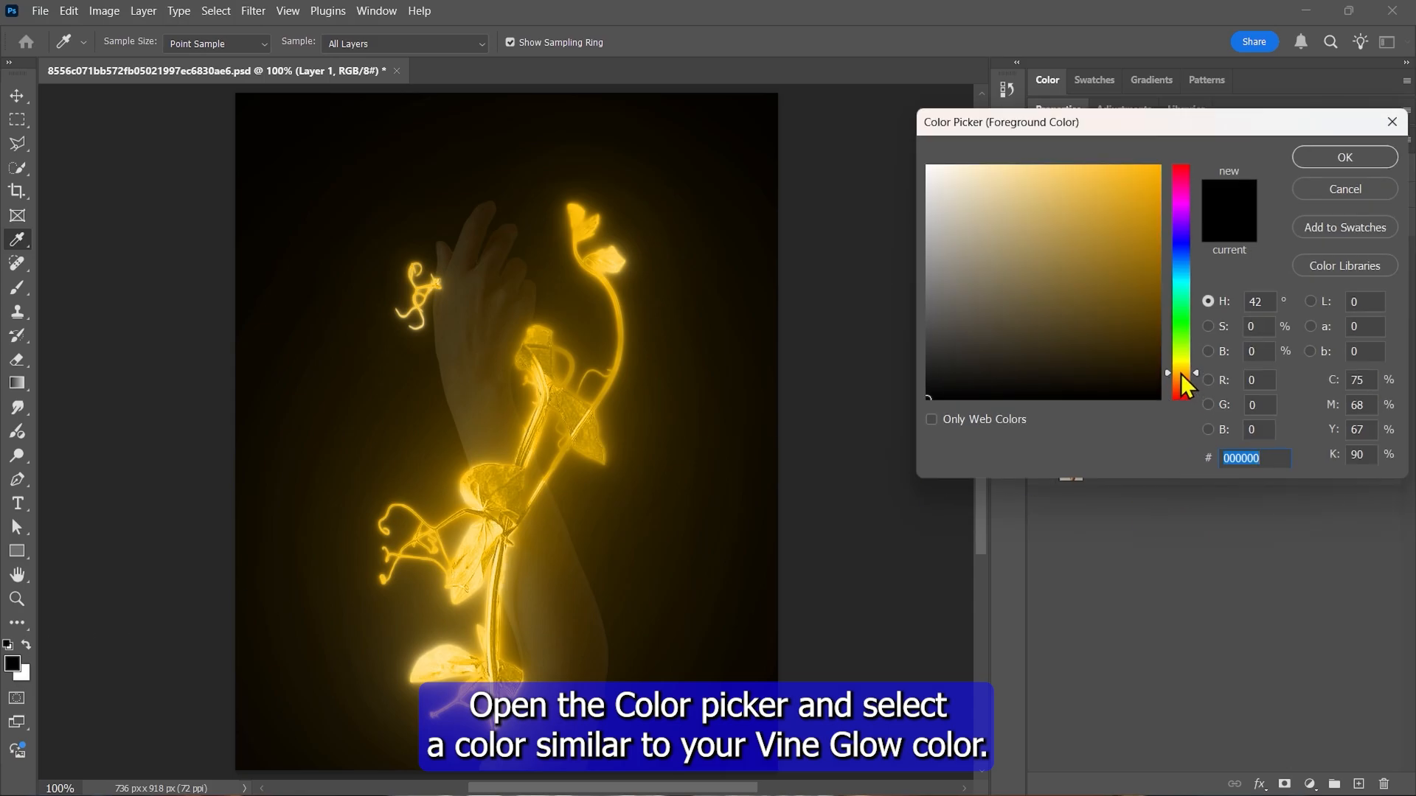
type("ffcc00")
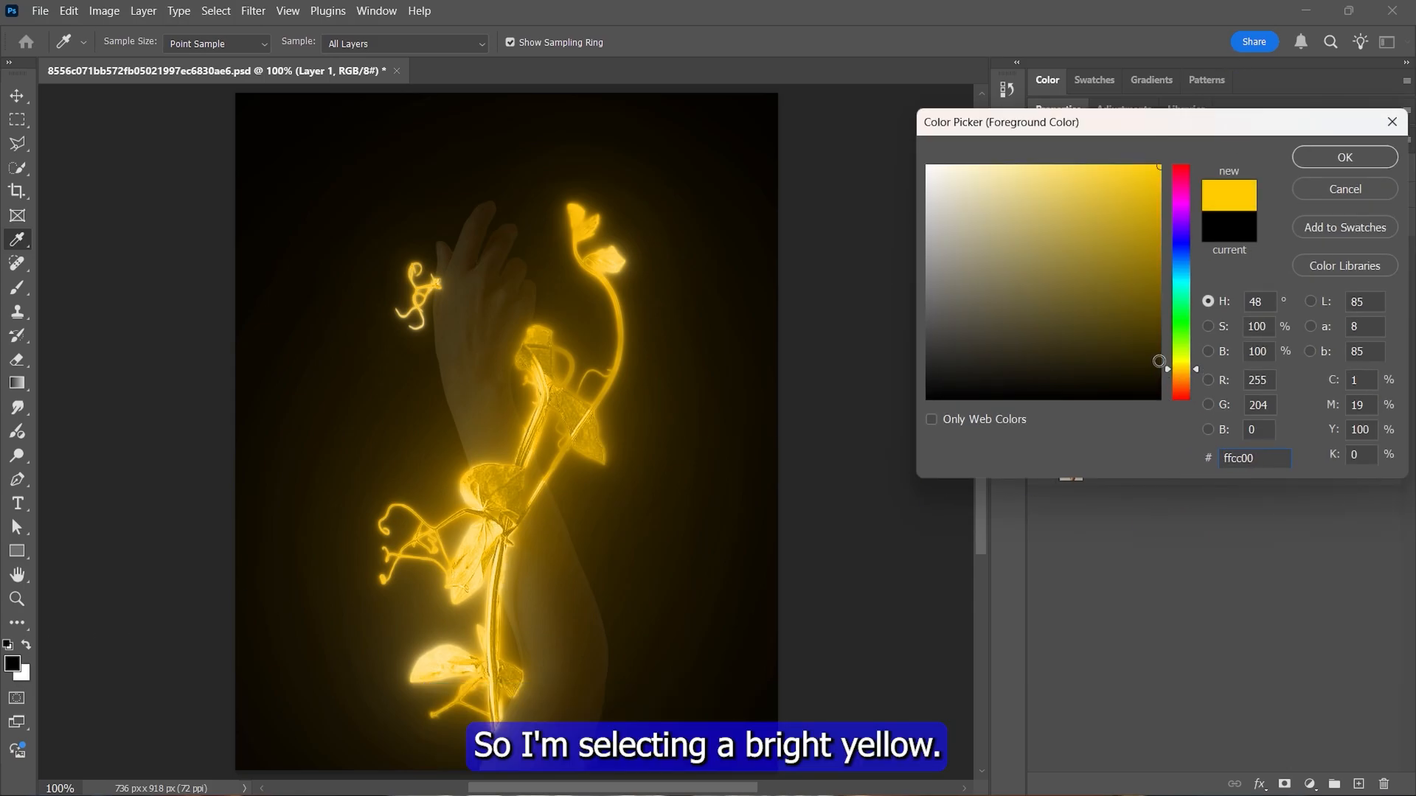
left_click(1336, 158)
key("b")
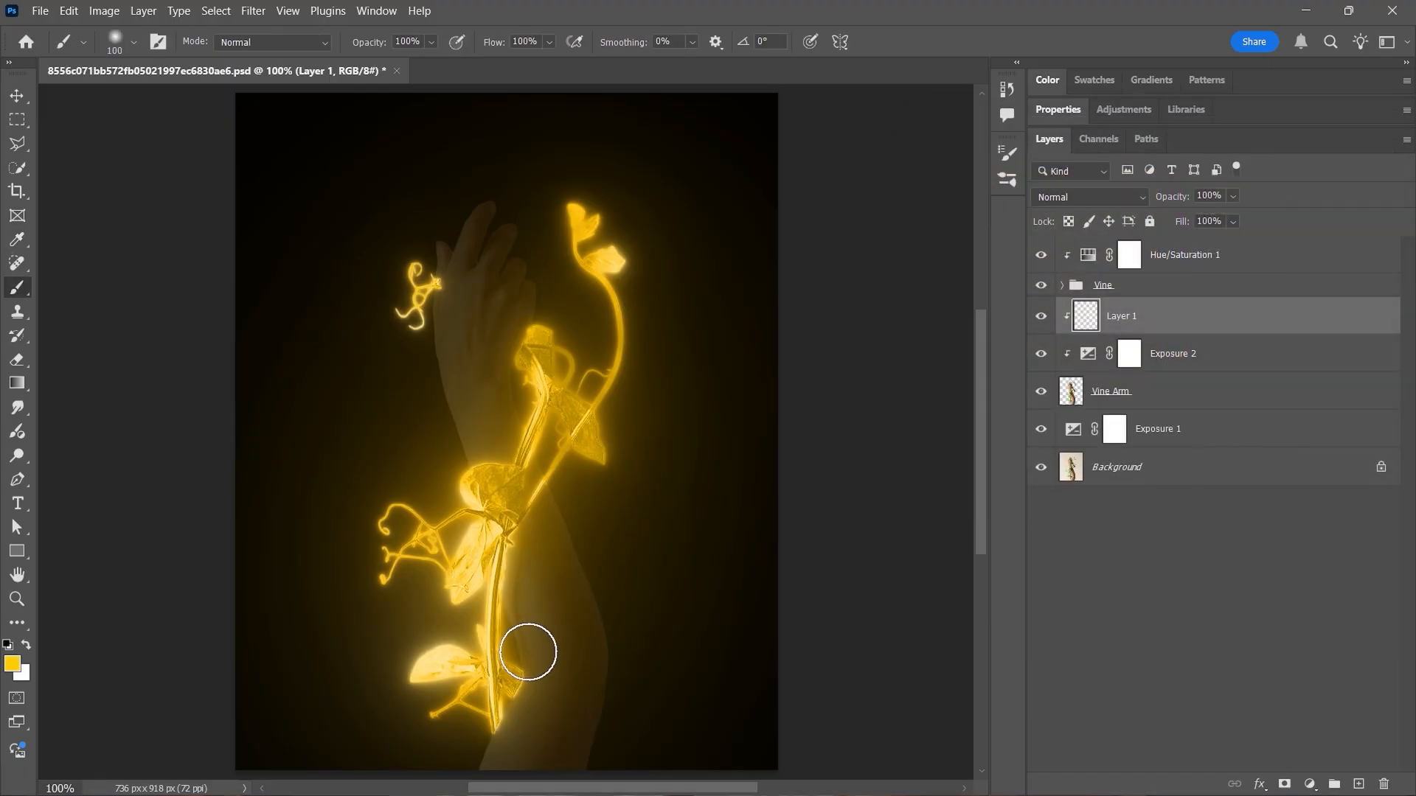
Paint yellow light on Layer 1 over the arm and hand areas beside the vine, and set the layer's blend mode to Screen
mouse_move(482, 753)
left_mouse_down()
mouse_move(515, 653)
mouse_move(496, 600)
mouse_move(530, 499)
mouse_move(522, 455)
mouse_move(563, 493)
mouse_move(556, 272)
mouse_move(531, 244)
left_mouse_up()
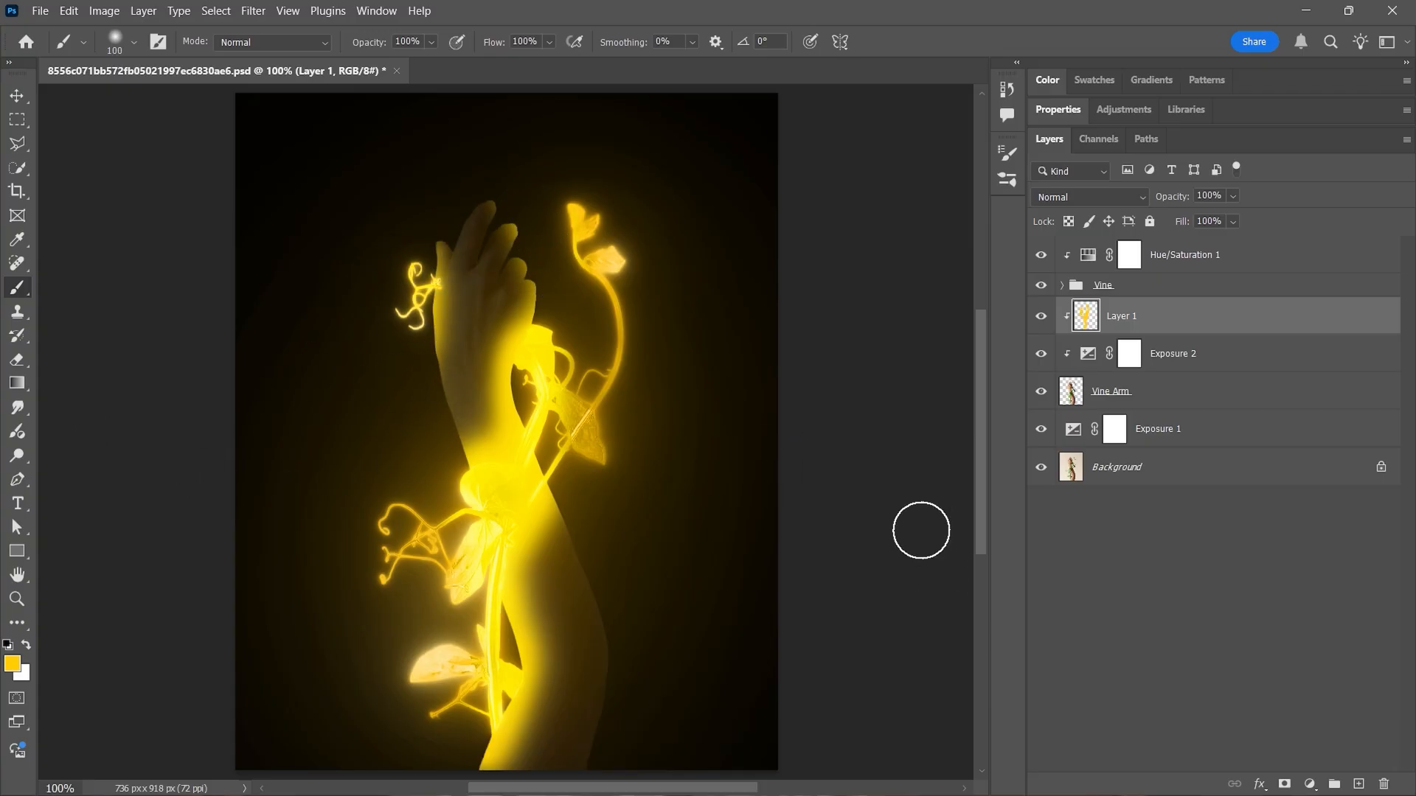
left_click(1056, 196)
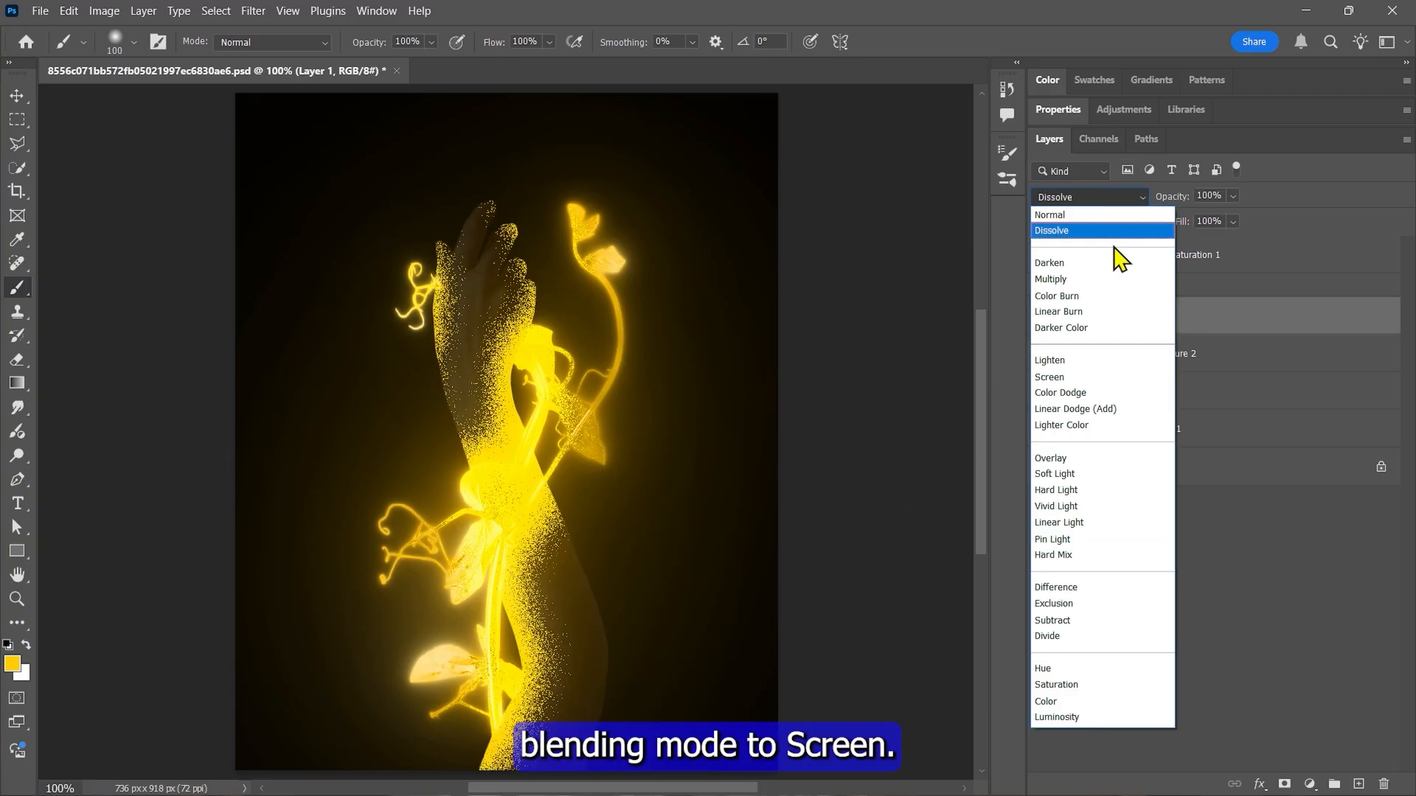
left_click(1062, 376)
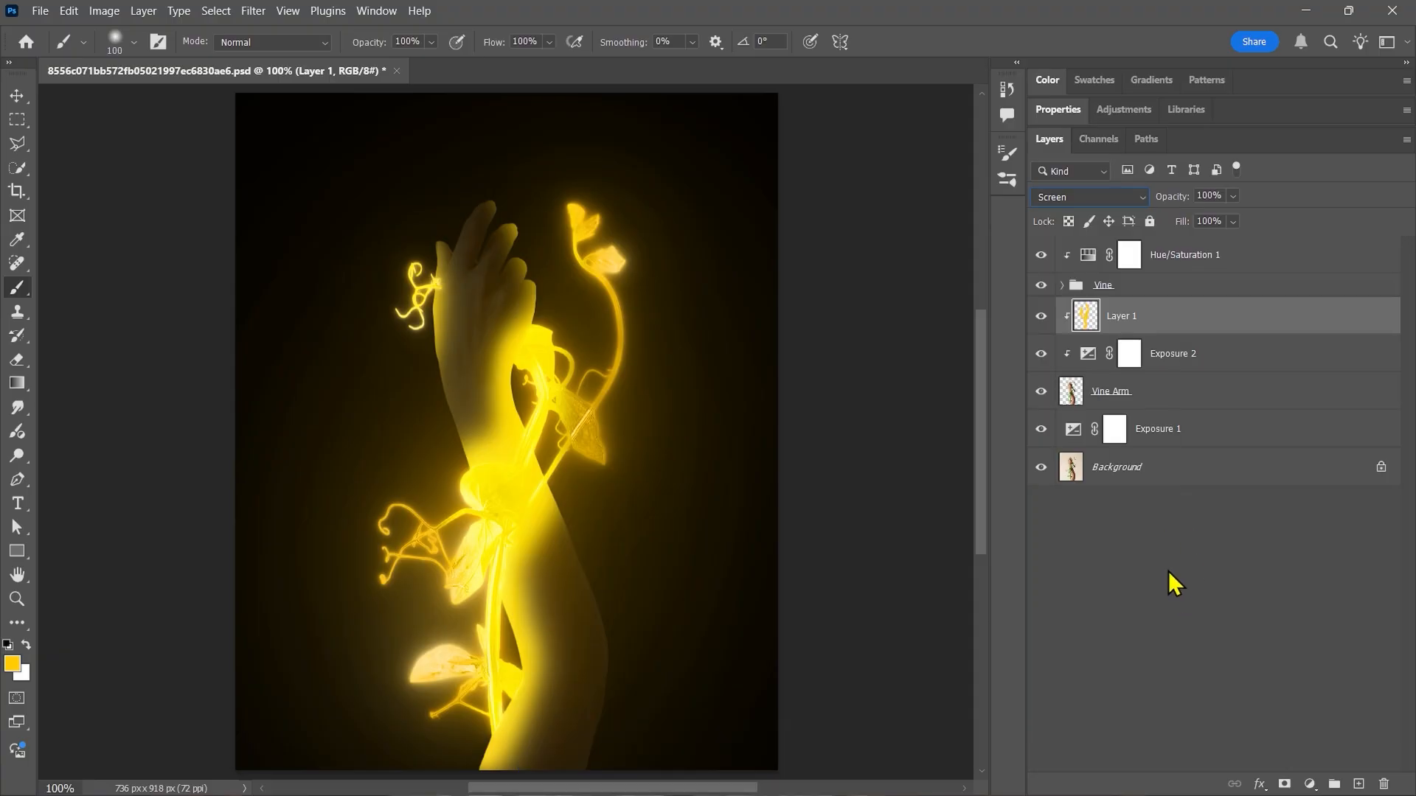
Paint black on the Exposure 2 layer mask along the lit edges of the hand and arm, using 50% and 10% brush opacity
left_click(1134, 357)
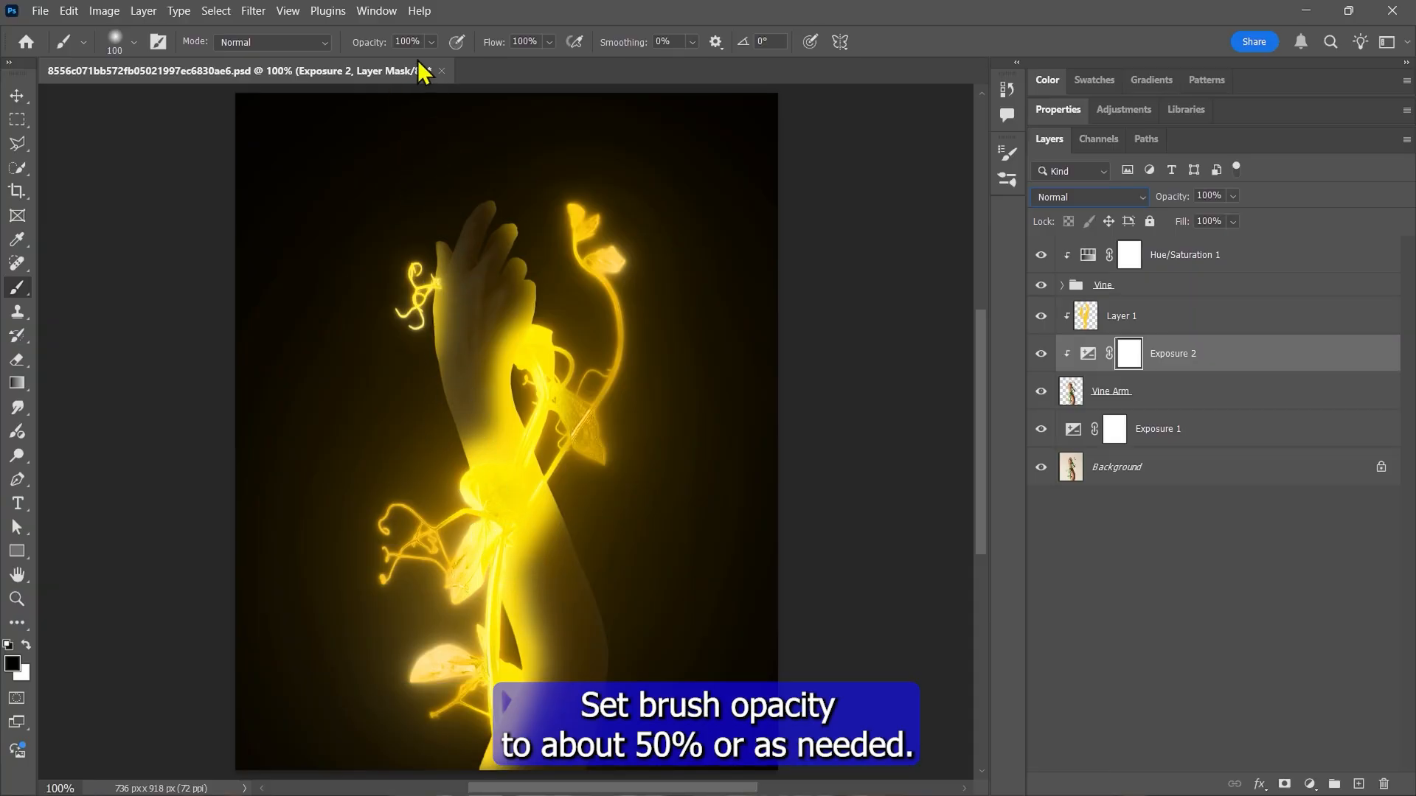
left_click(432, 42)
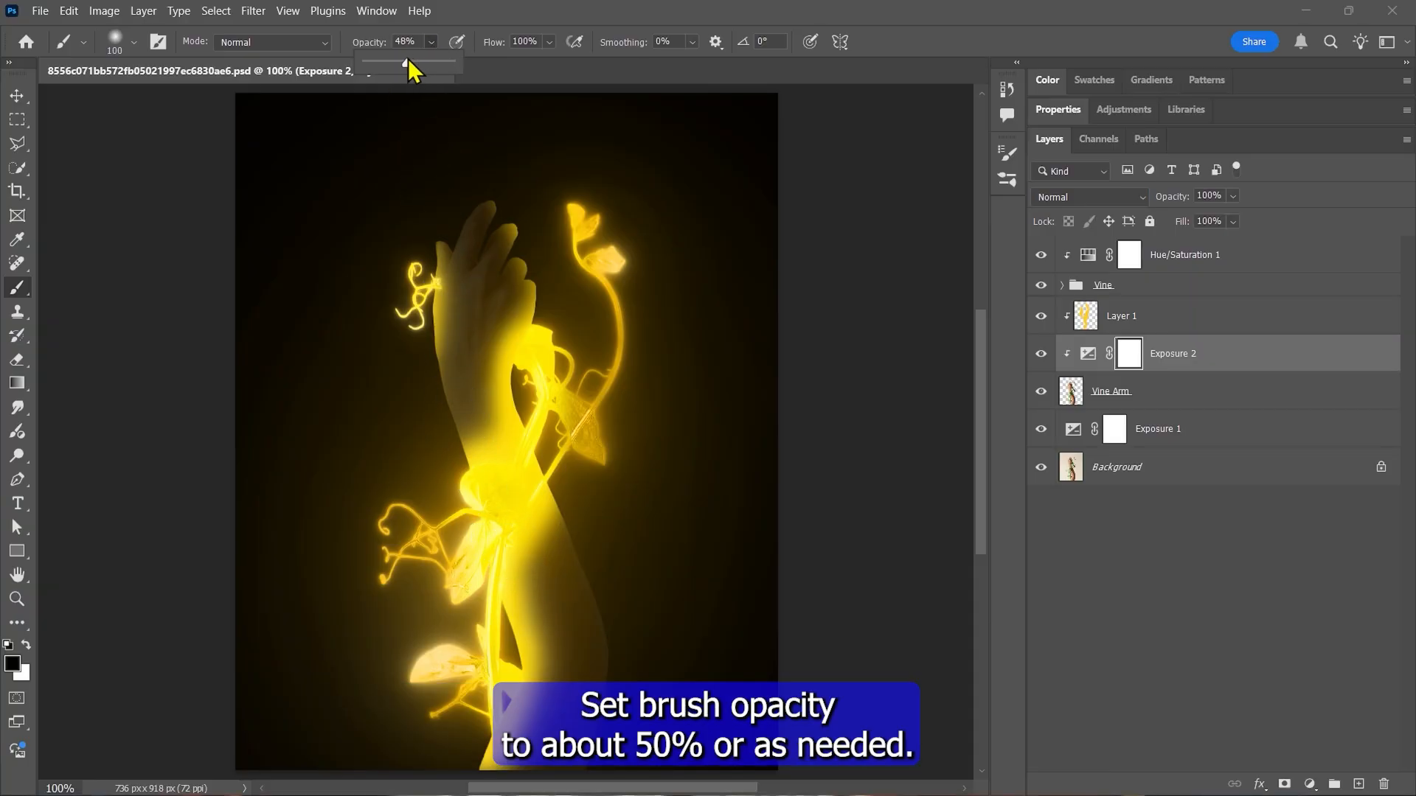
left_click_drag(409, 59, 410, 56)
left_click(444, 42)
mouse_move(494, 443)
left_mouse_down()
mouse_move(517, 354)
mouse_move(529, 366)
mouse_move(544, 270)
left_mouse_up()
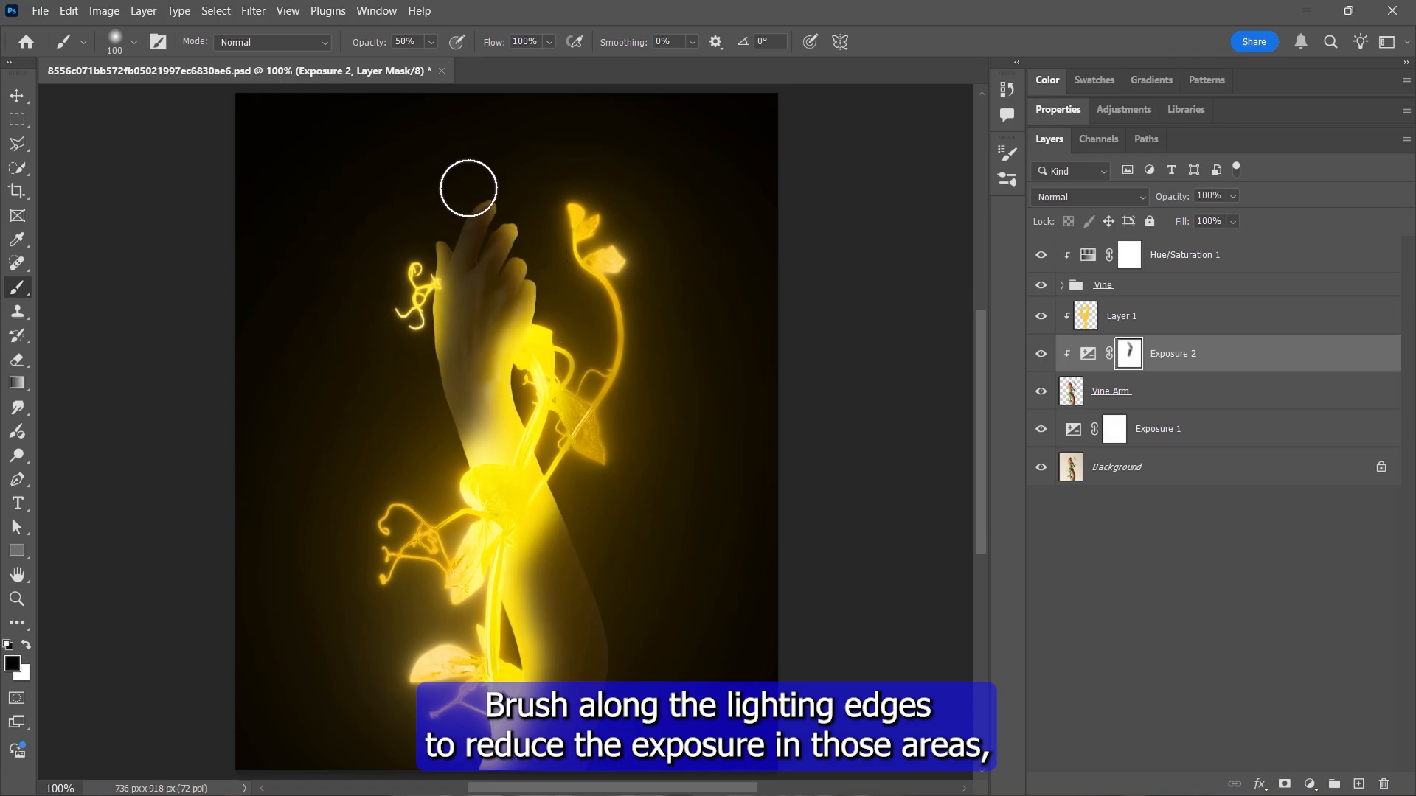
mouse_move(468, 188)
left_mouse_down()
mouse_move(424, 230)
mouse_move(407, 288)
mouse_move(422, 281)
mouse_move(410, 433)
left_mouse_up()
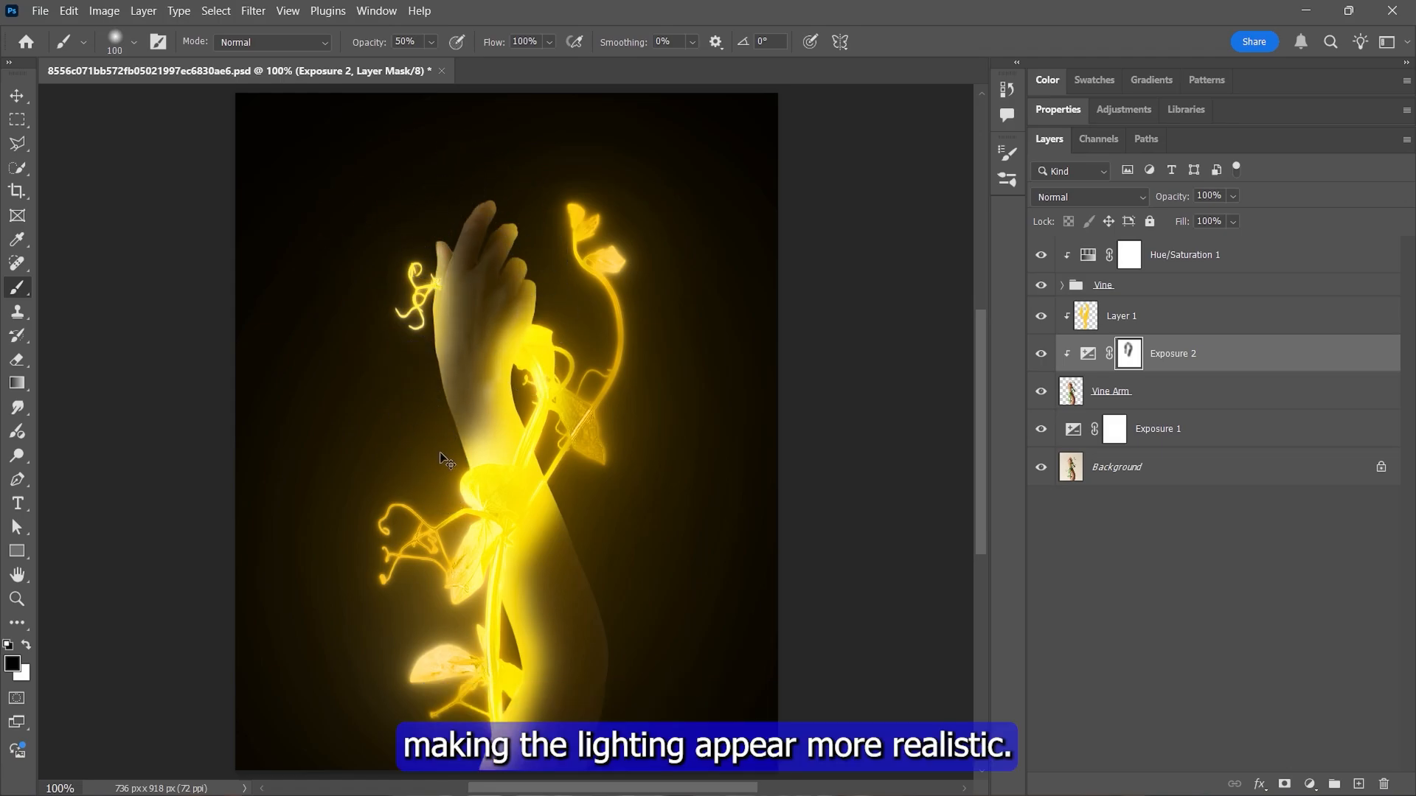
key("ctrl+z")
left_click_drag(414, 258, 414, 414)
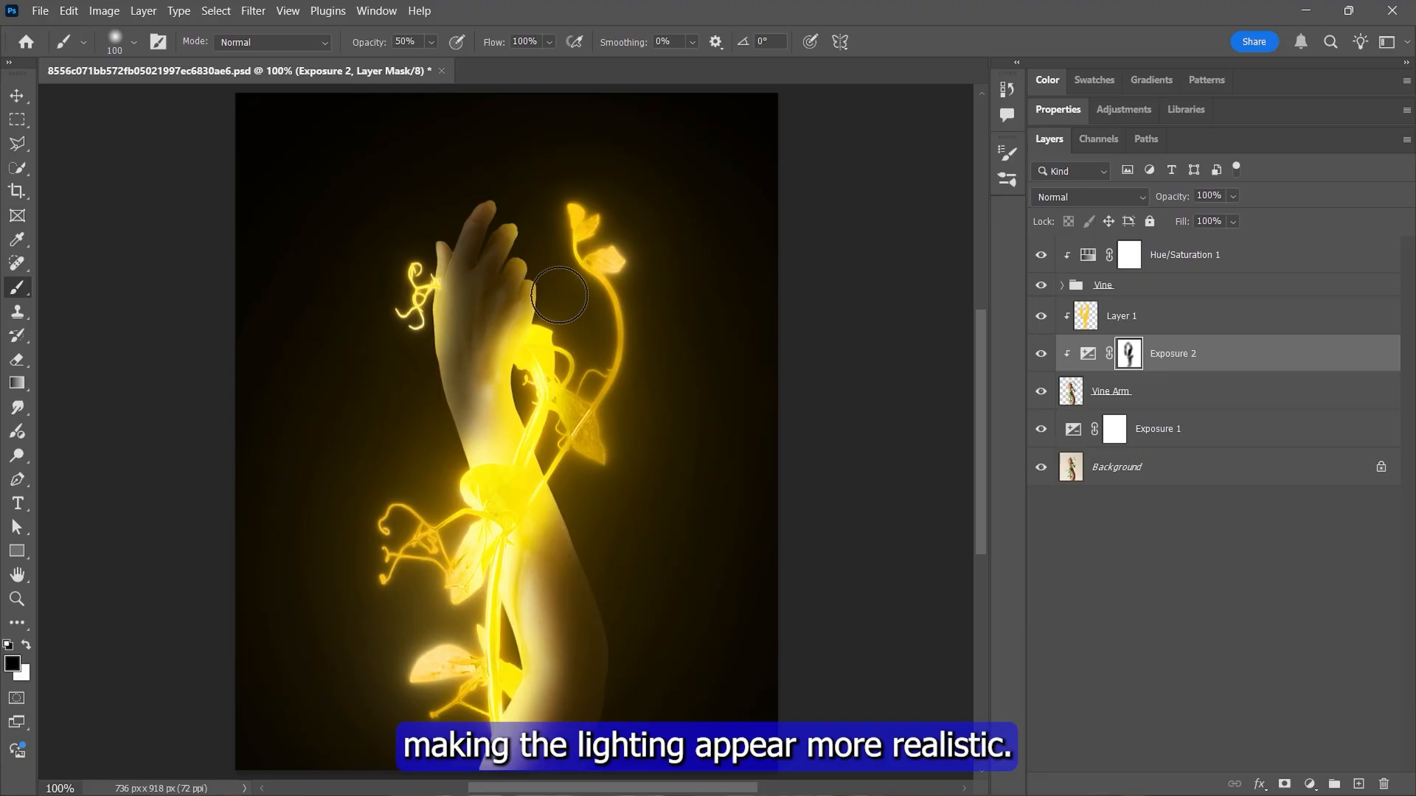
key("1")
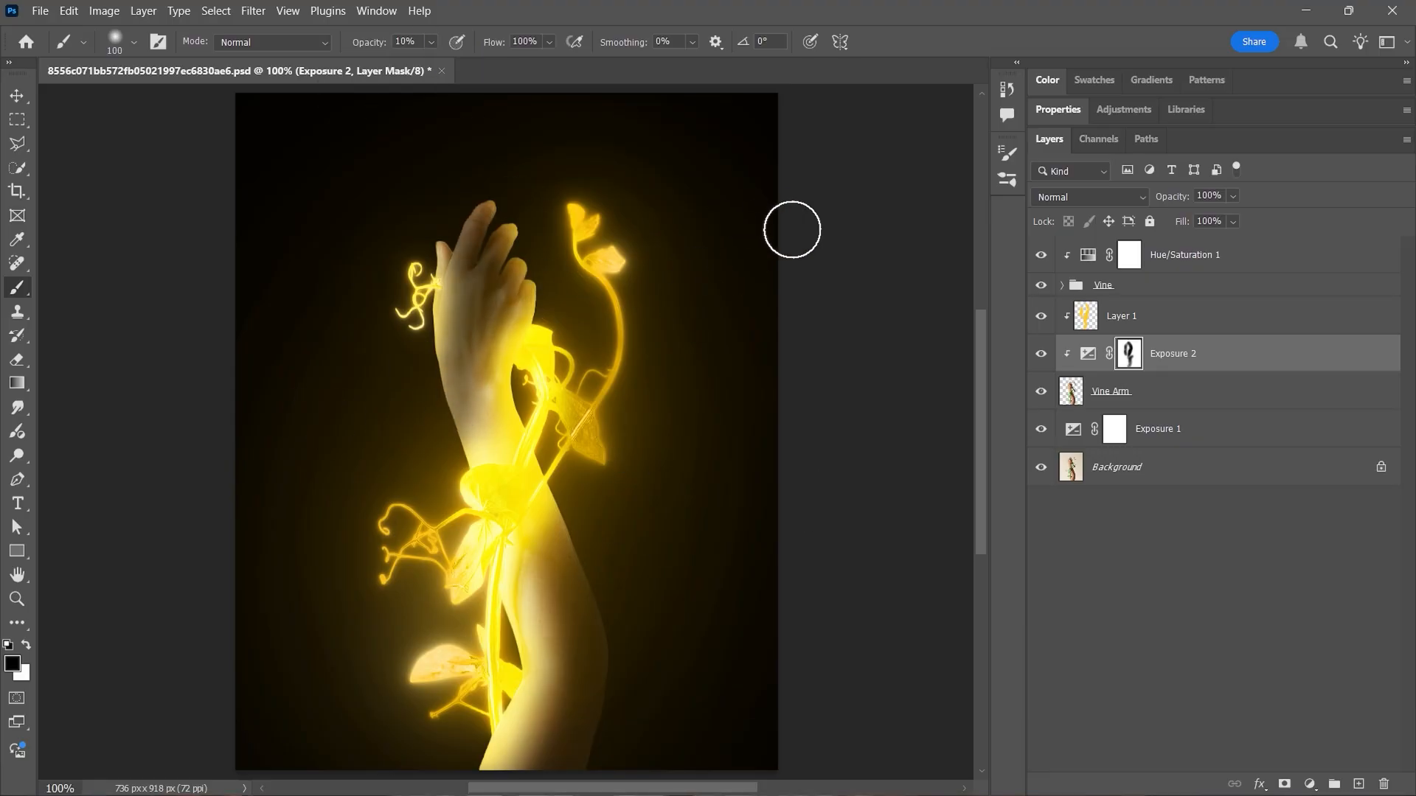
Convert the painted light layer, Layer 1, to a smart object
left_click(1170, 325)
right_click(1163, 320)
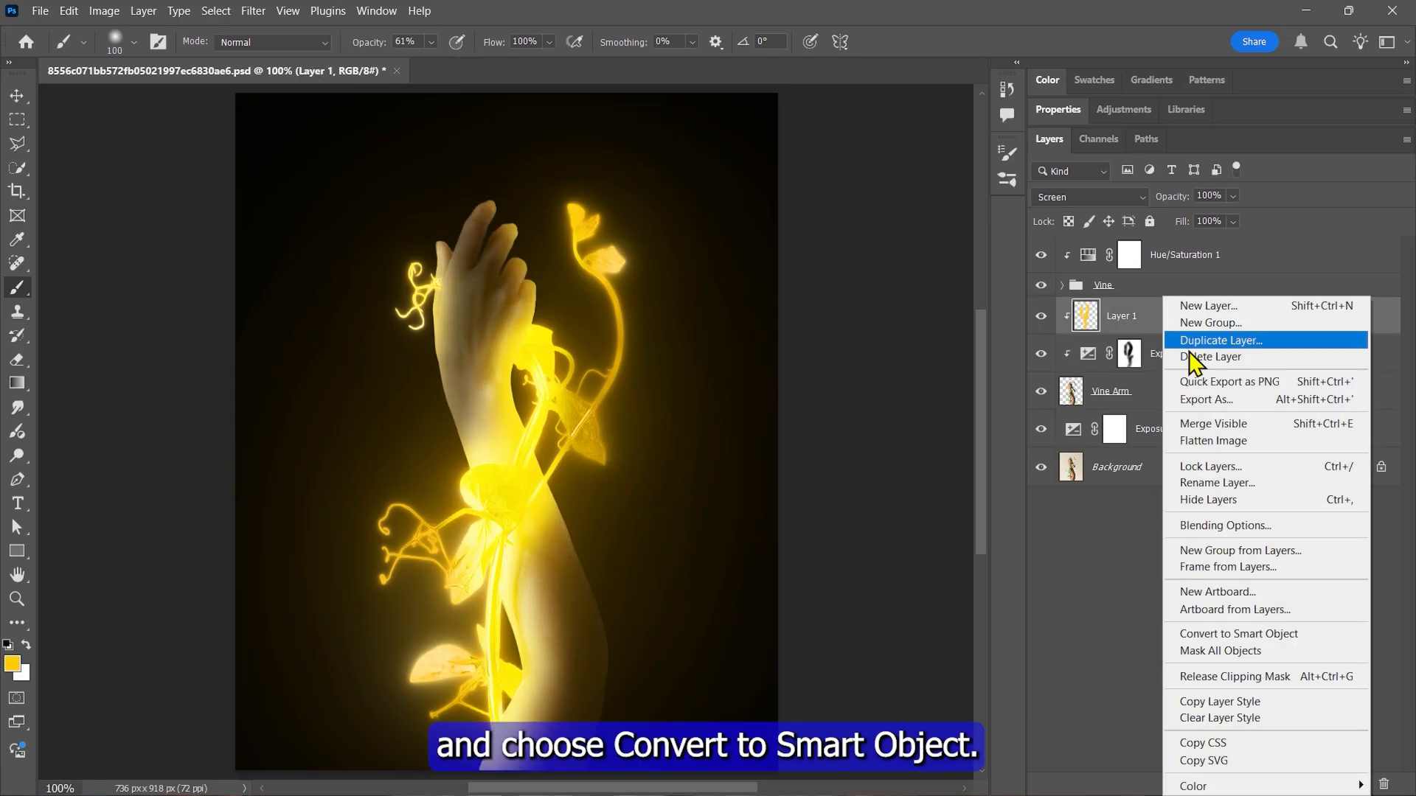
left_click(1216, 638)
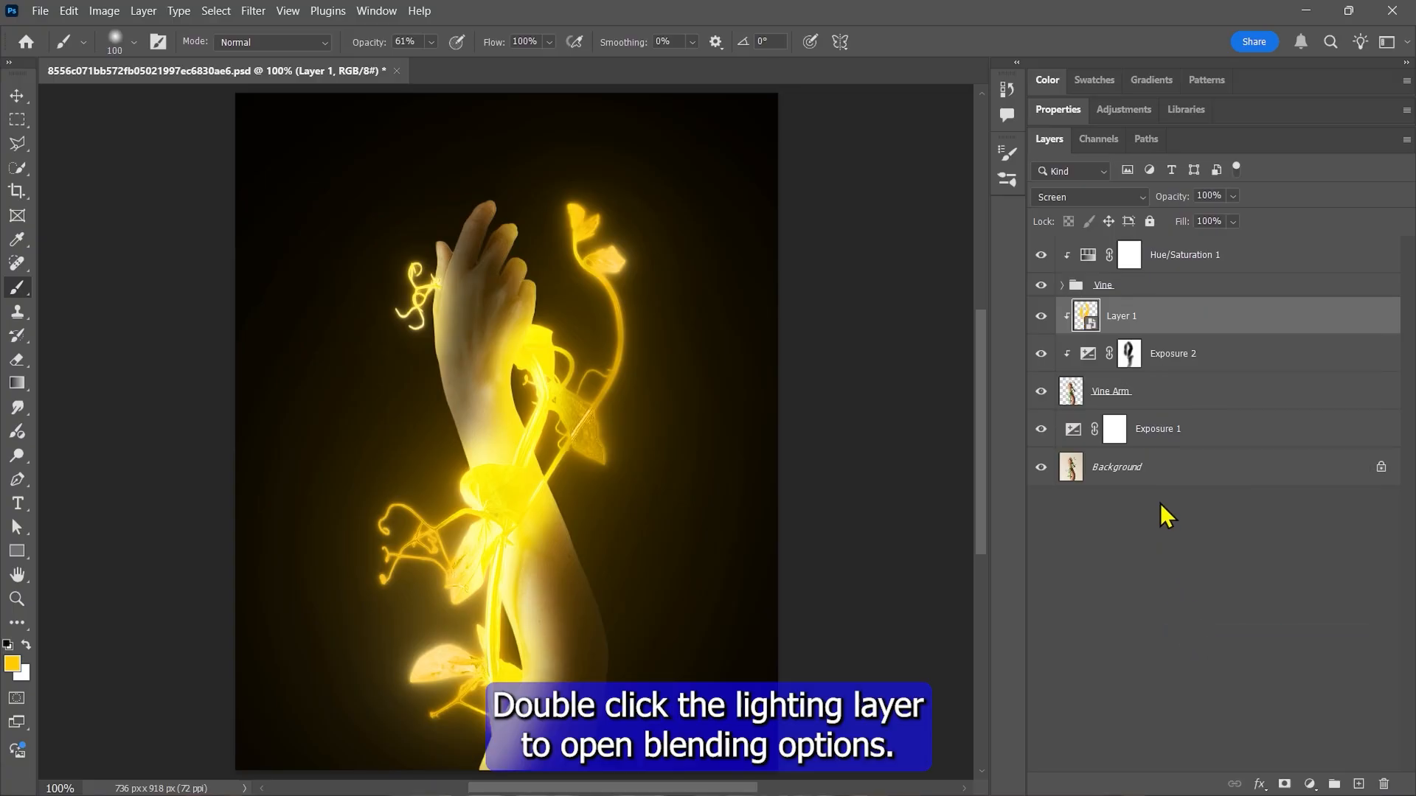
In Layer 1's Blend If options, split the current-layer white point to 161/255 and split the underlying-layer black point toward the midtones
double_click(1197, 325)
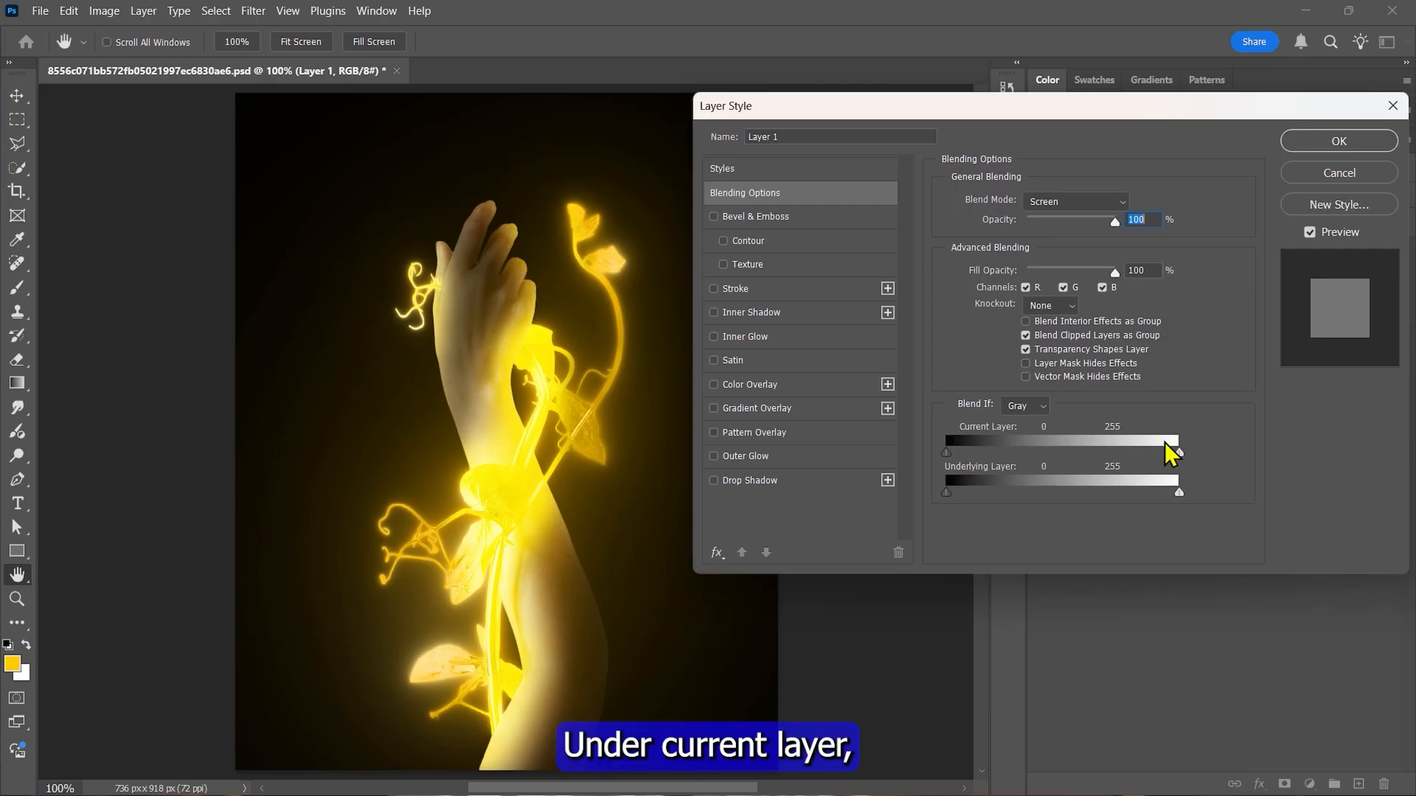
left_click_drag(1177, 453, 1097, 452)
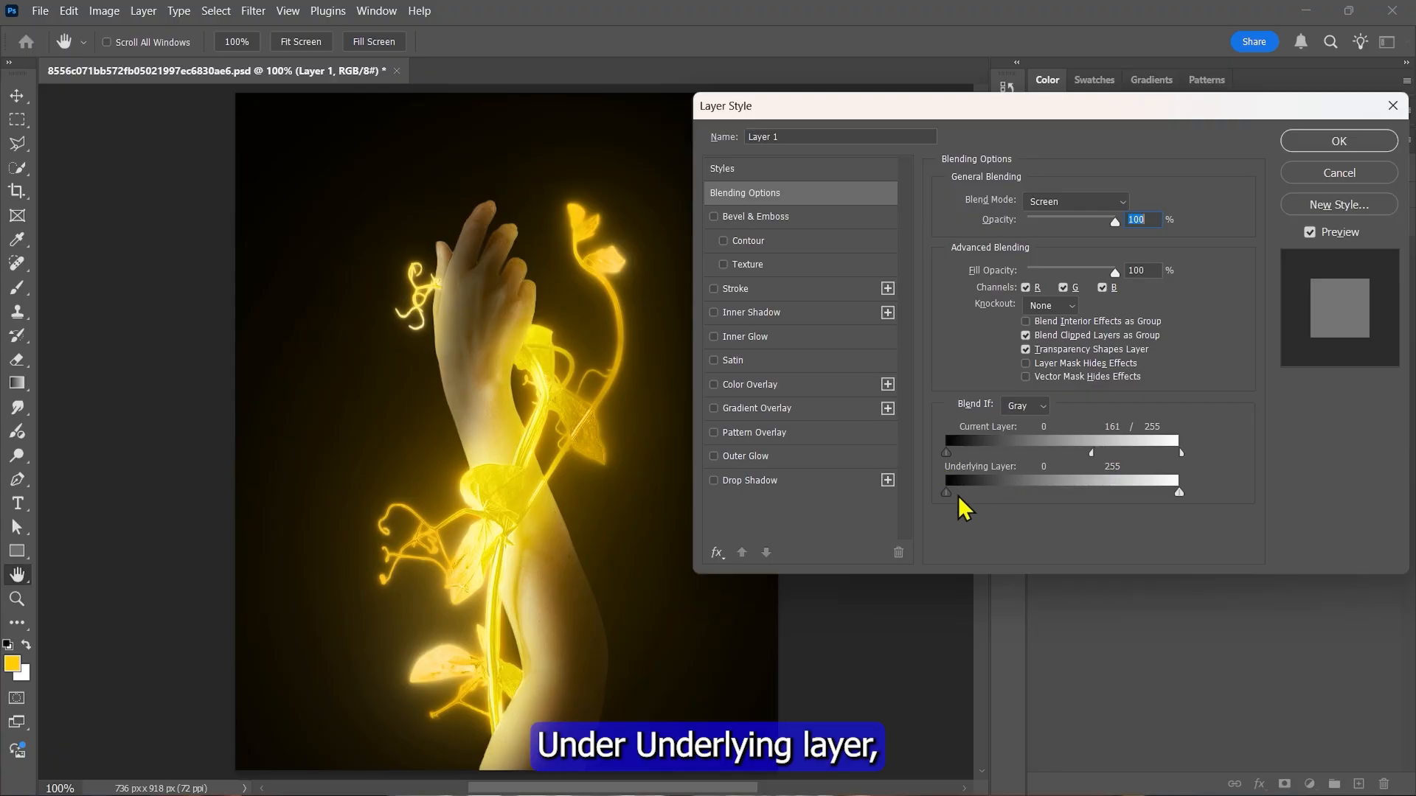
left_click_drag(950, 493, 1044, 493)
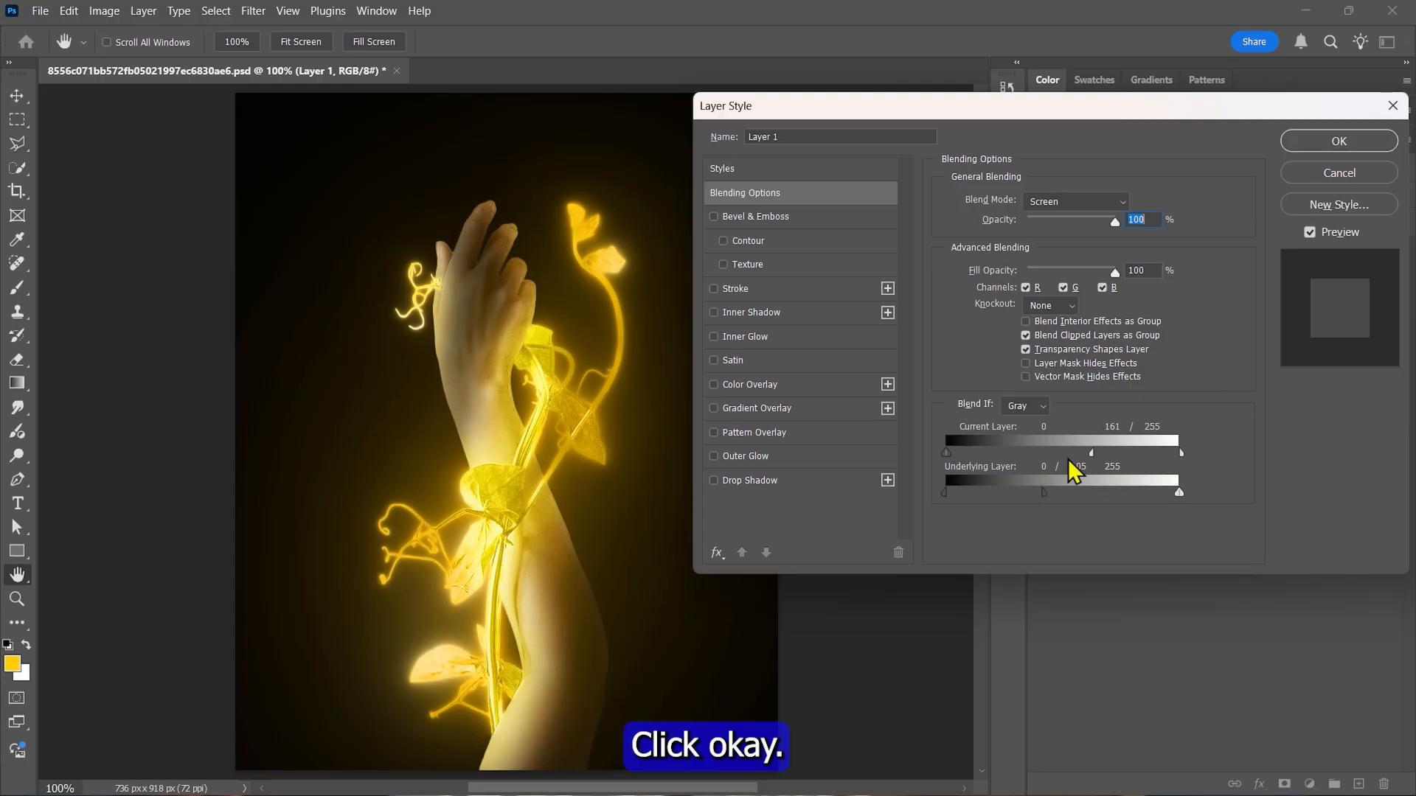
left_click(1340, 141)
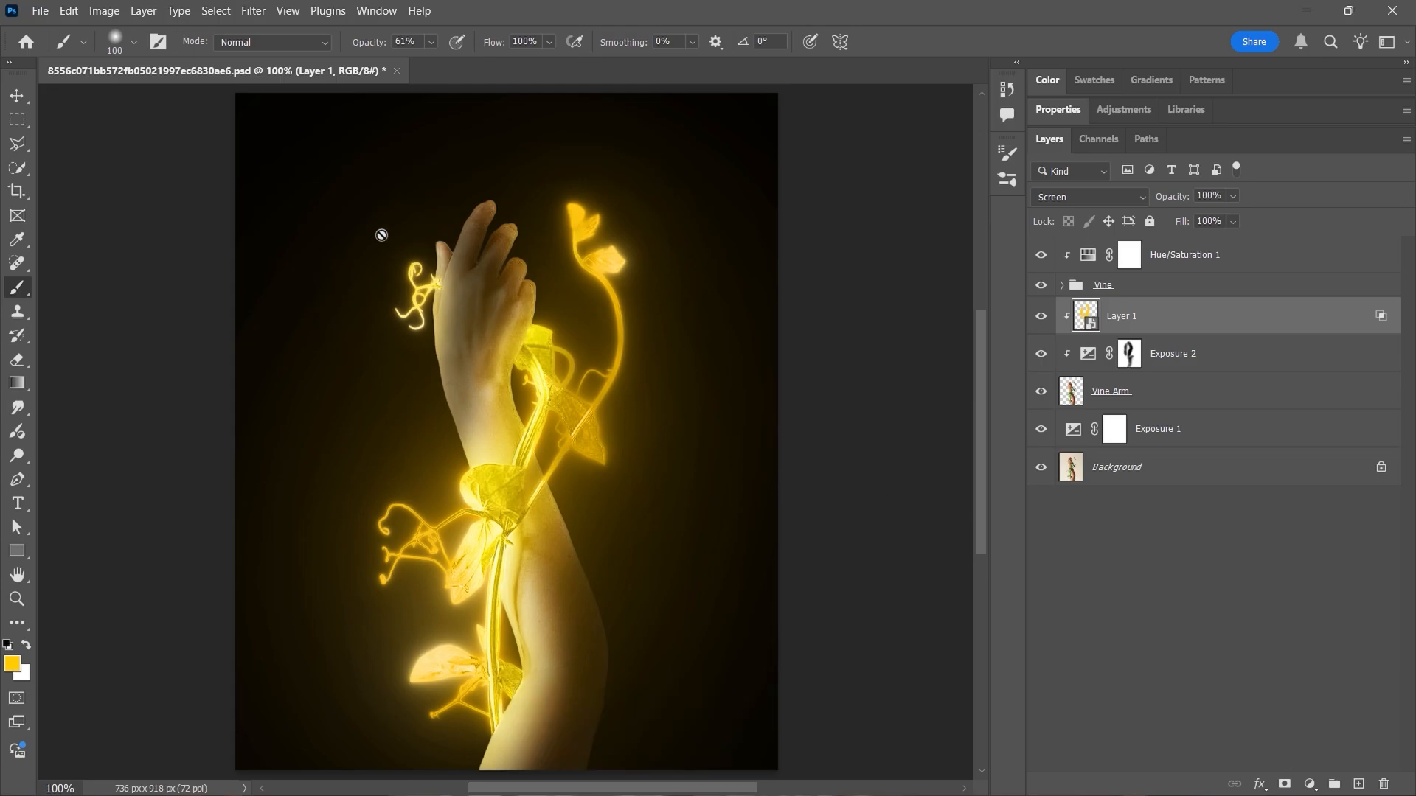
Apply a colorized Hue/Saturation adjustment to the Layer 1 smart object with hue 48, saturation 100 and lightness 0
left_click(102, 12)
mouse_move(187, 59)
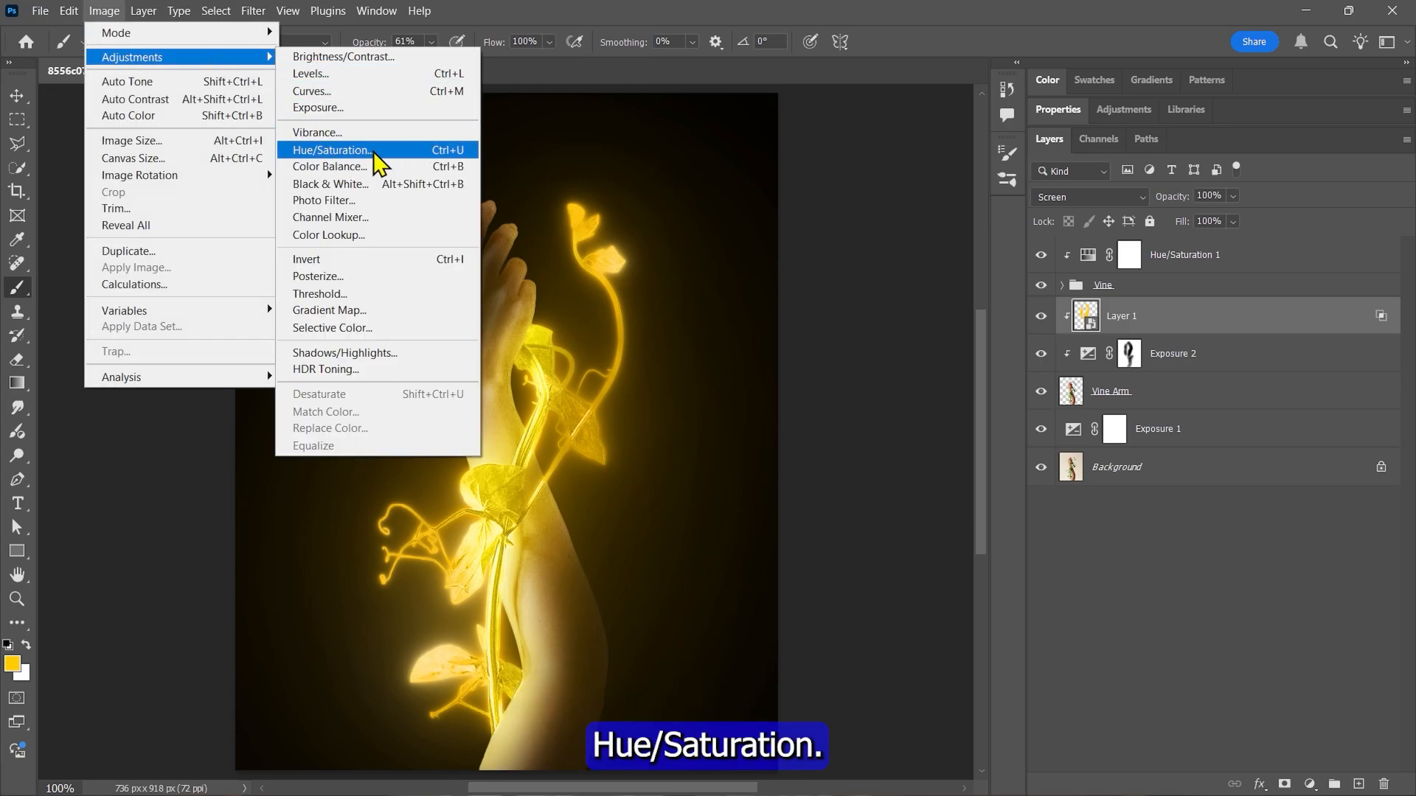
left_click(344, 156)
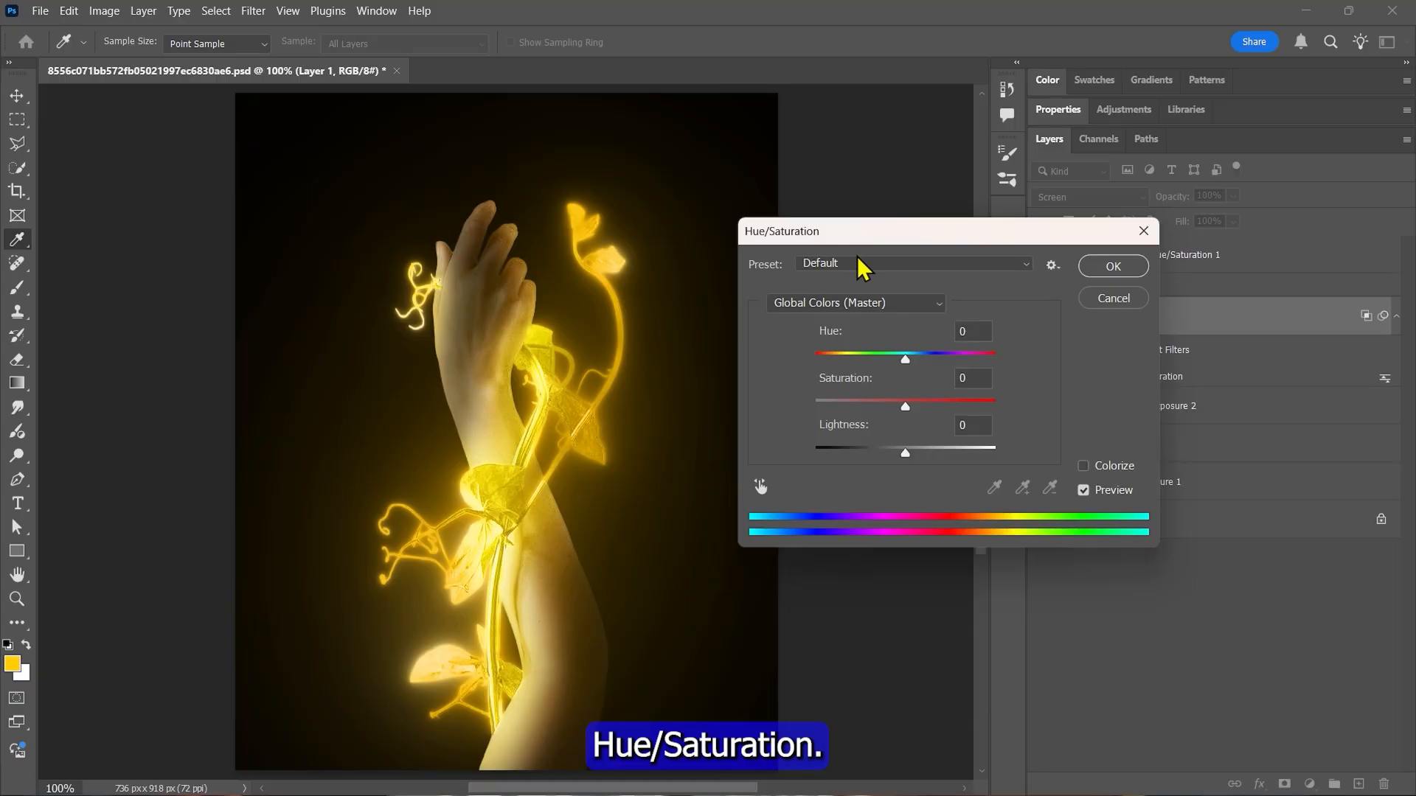
left_click(1082, 467)
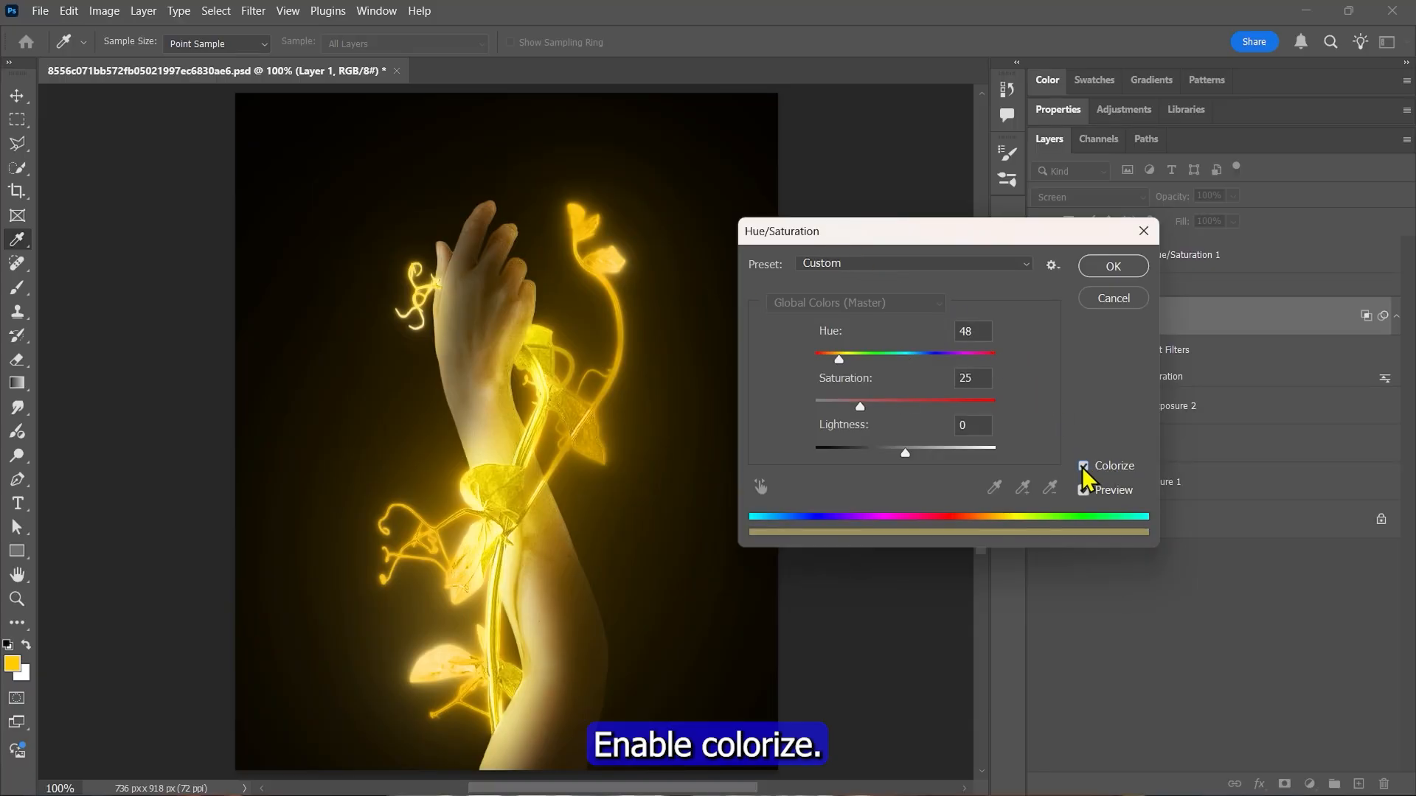
left_click_drag(839, 358, 998, 406)
mouse_move(851, 360)
left_mouse_down()
mouse_move(901, 362)
mouse_move(840, 356)
left_mouse_up()
left_click_drag(905, 452, 869, 389)
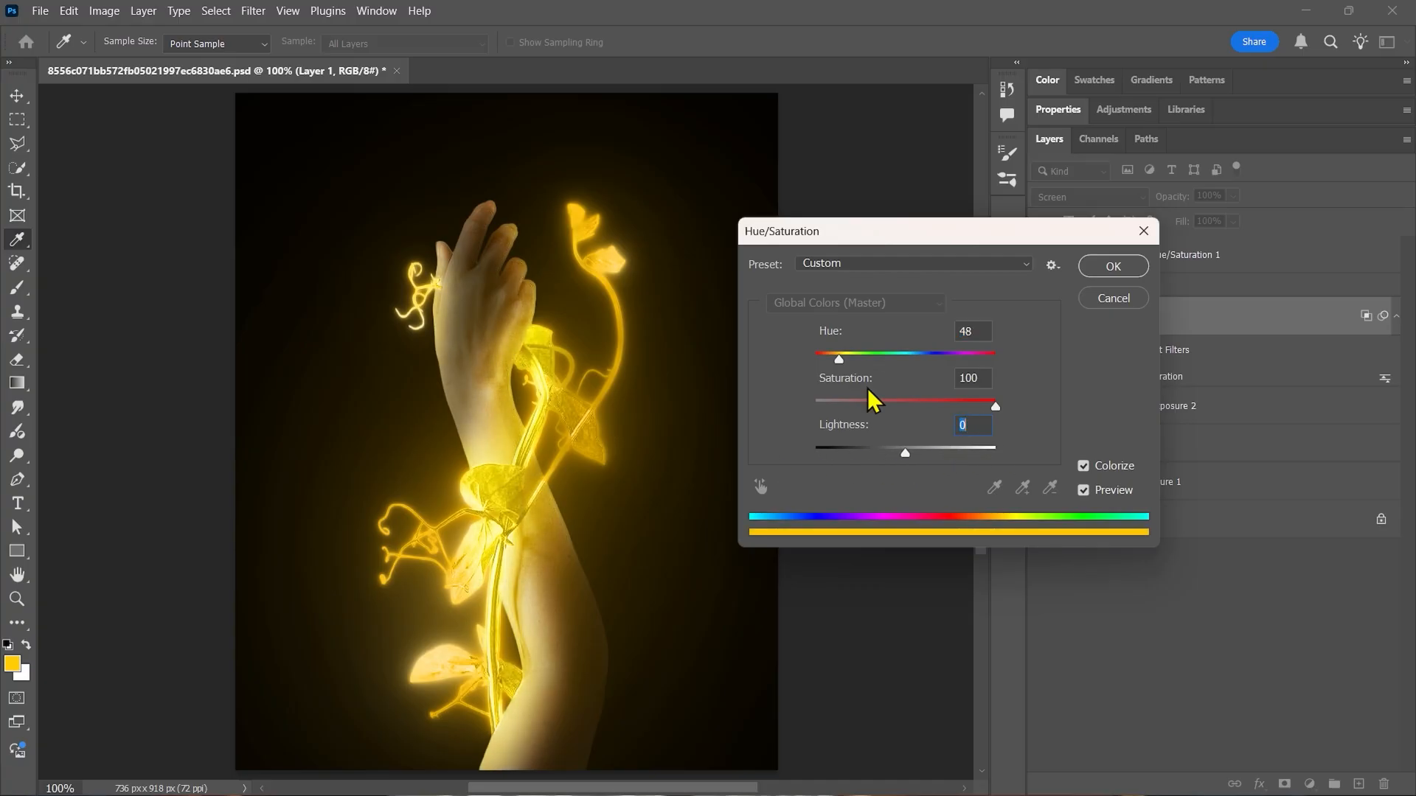
left_click(1084, 273)
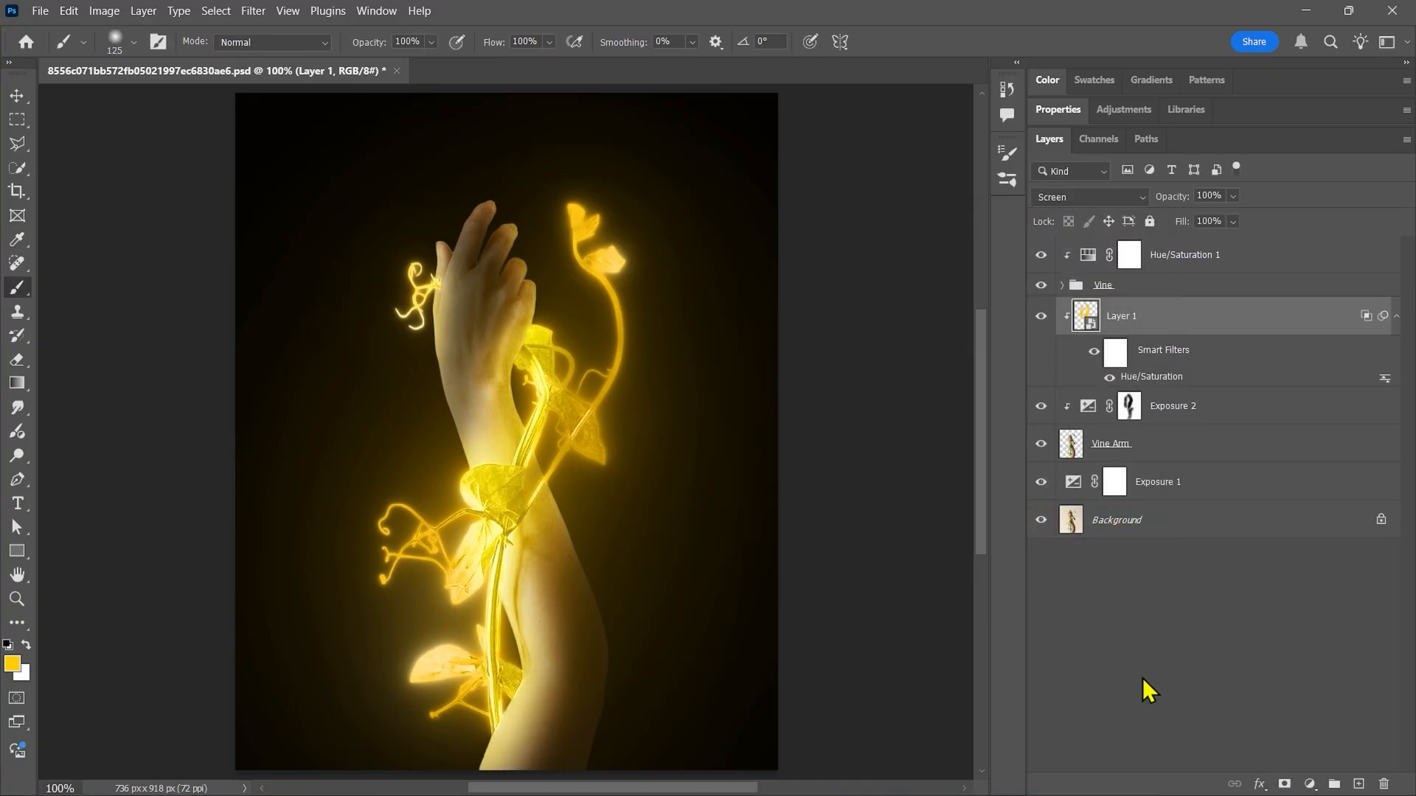
Rename Layer 1 as Lighting and create a merged copy of all visible layers above Hue/Saturation 1
double_click(1123, 317)
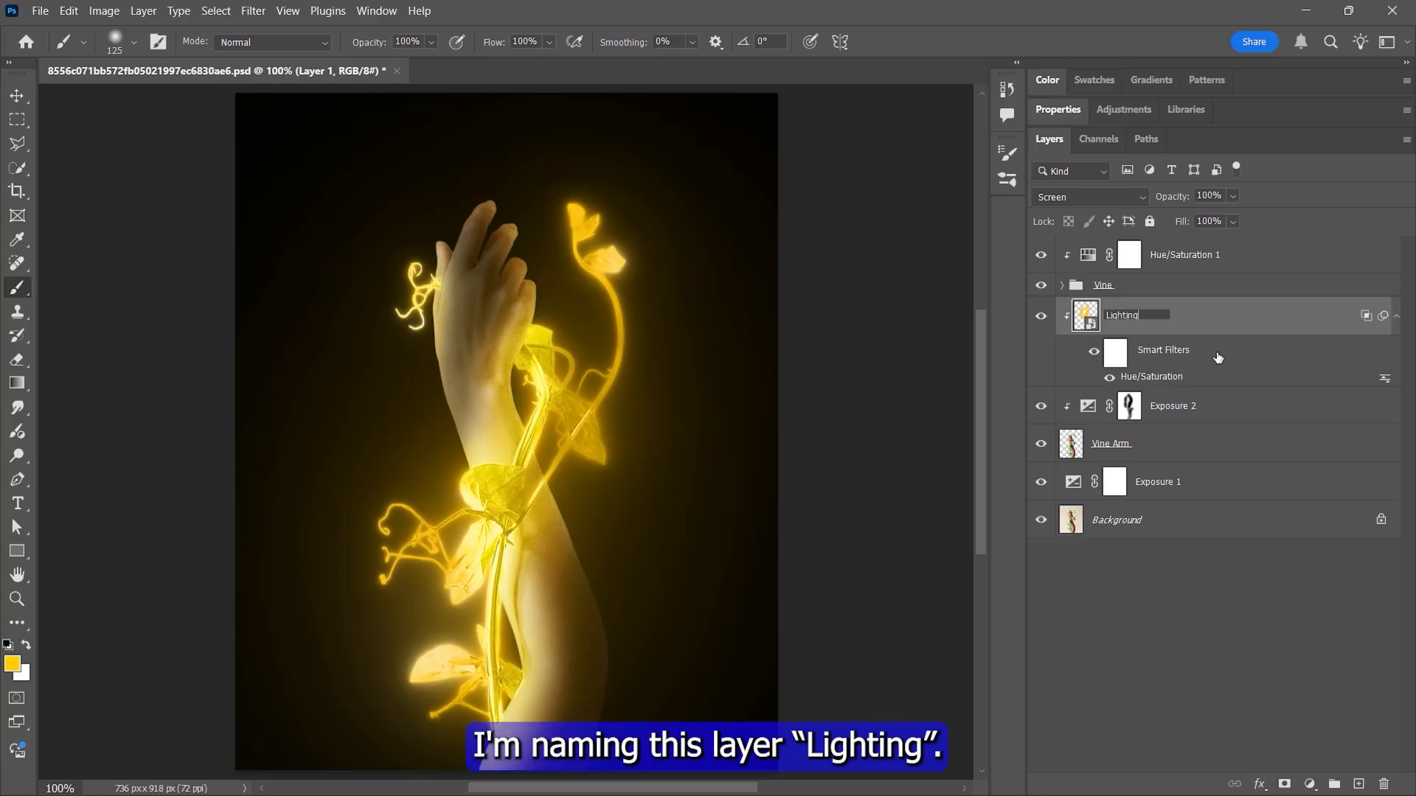
key("Return")
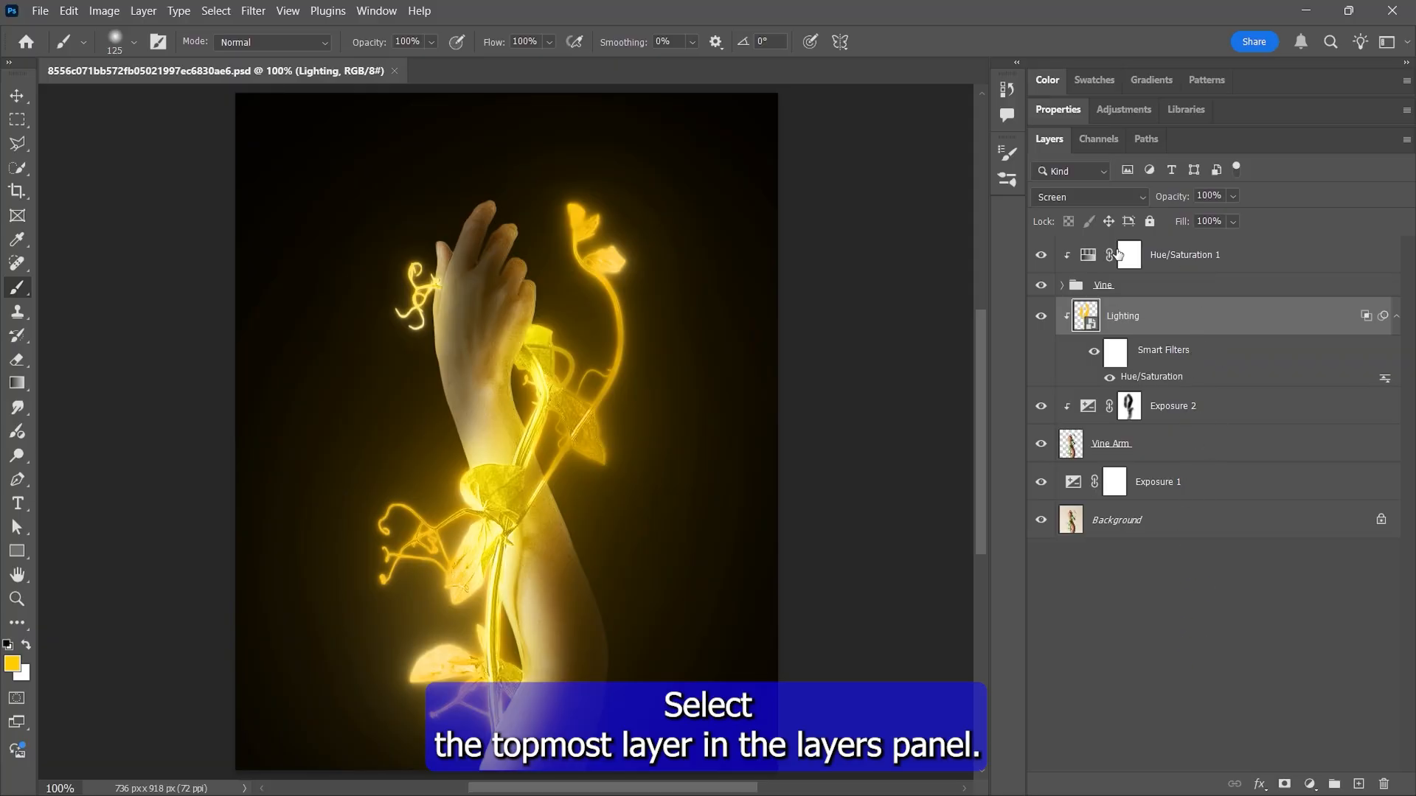
left_click(1236, 257)
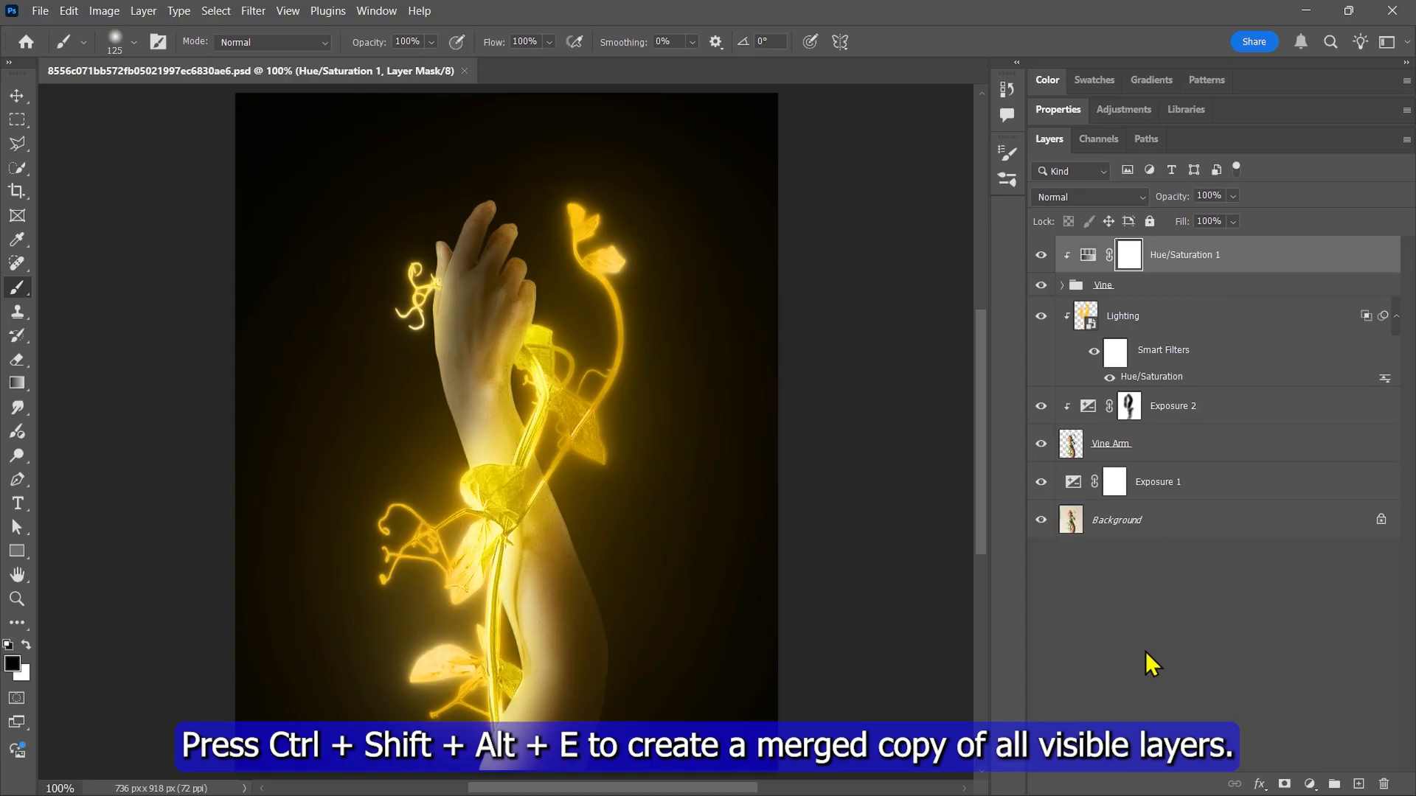
key("ctrl+shift+alt+e")
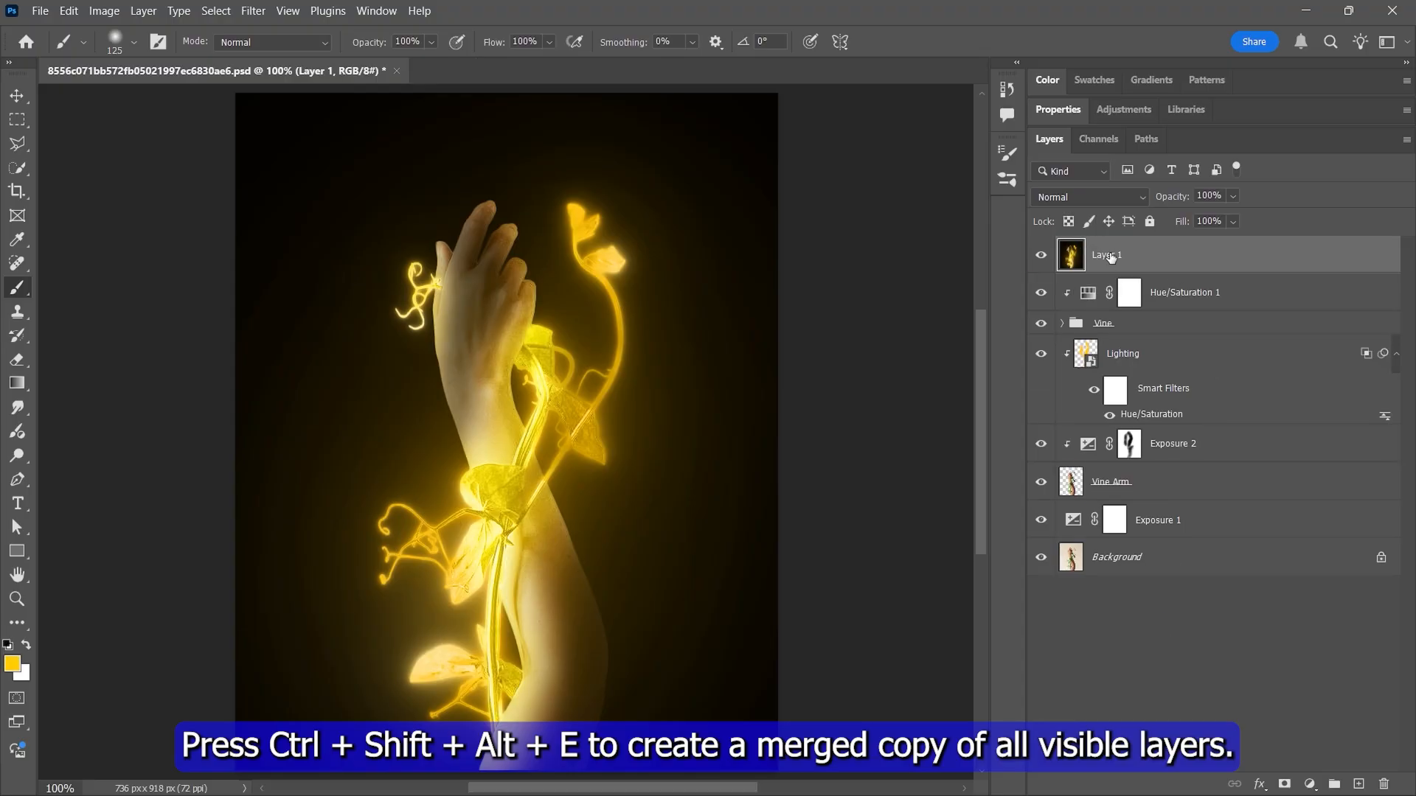
Open the Camera Raw Filter on the merged layer and set contrast +30, highlights +4, whites +30 and blacks -30
left_click(254, 11)
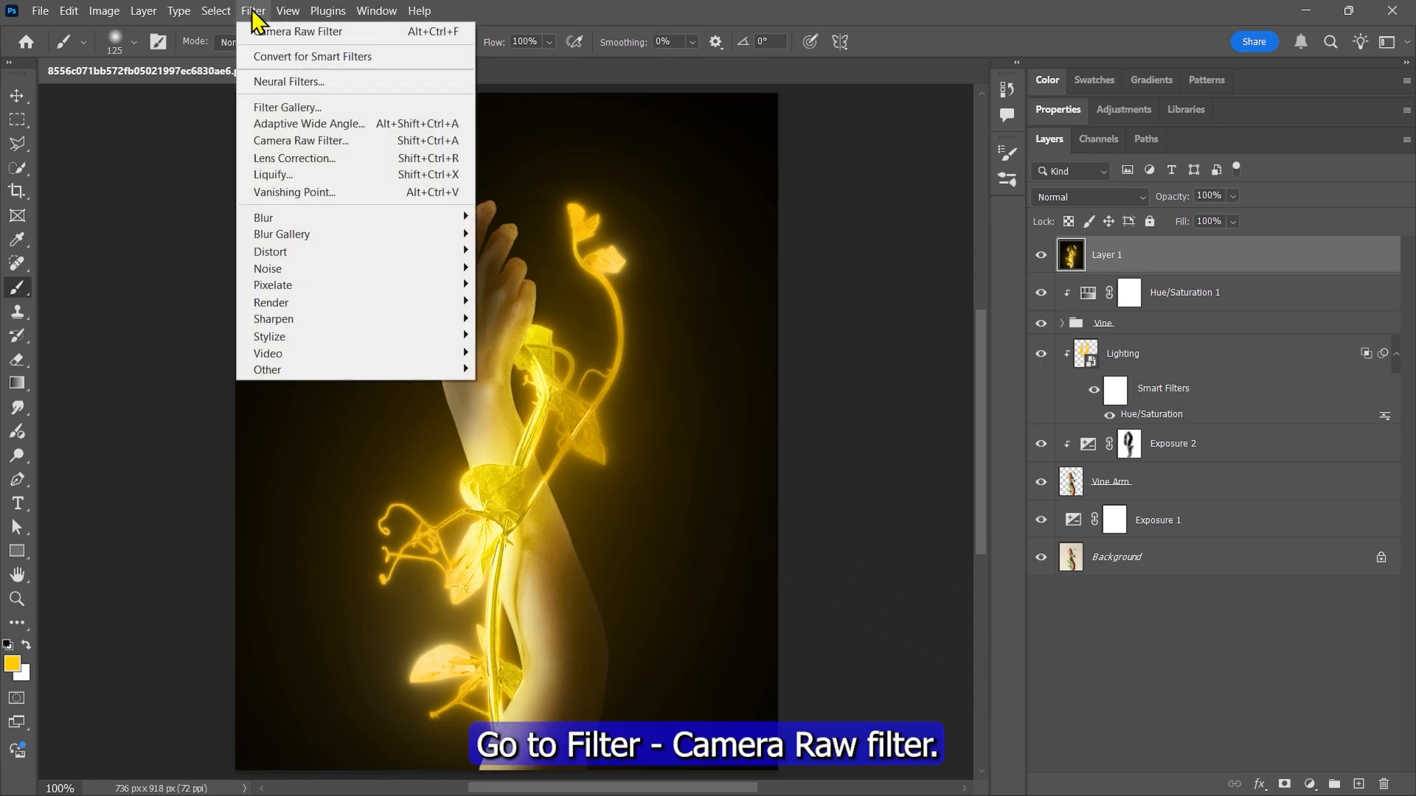
left_click(307, 143)
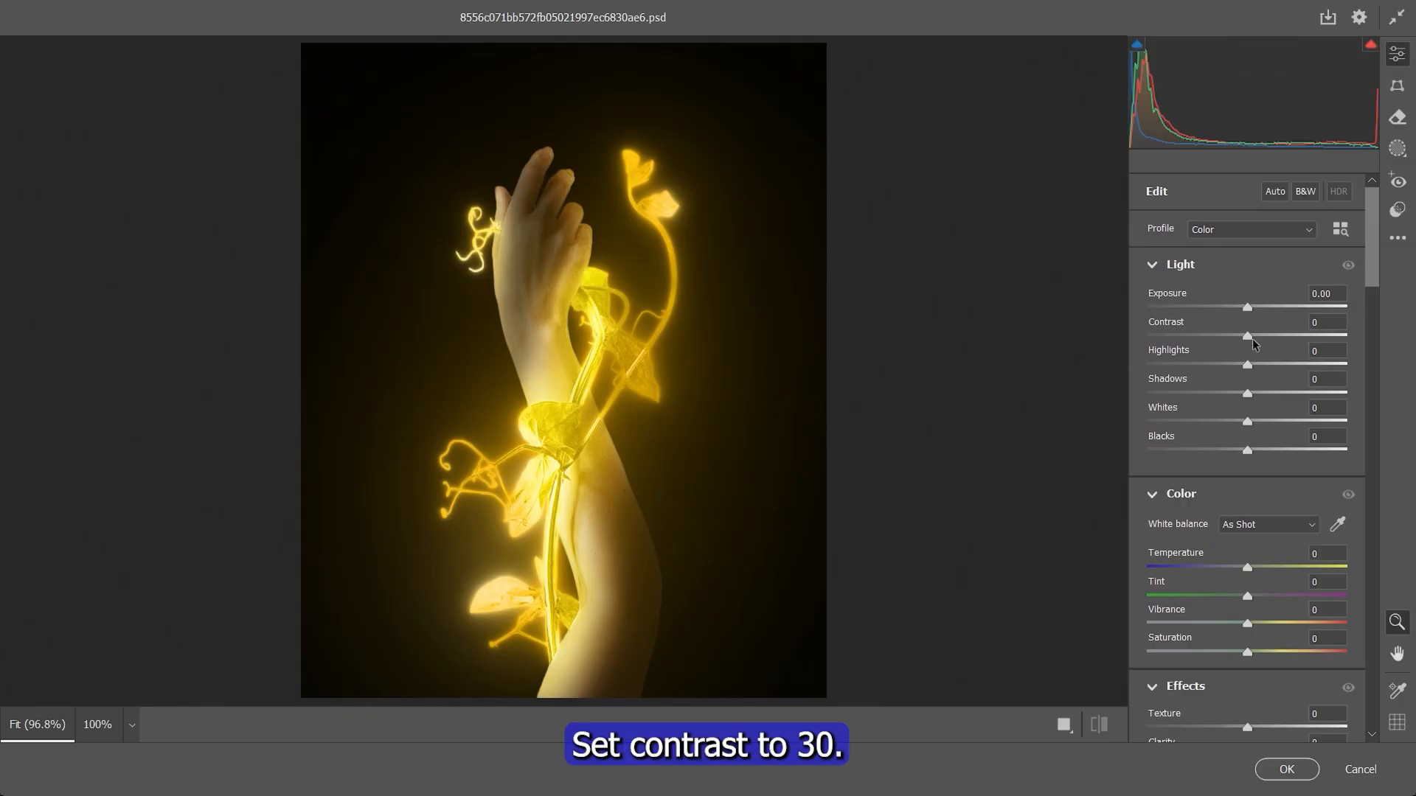
left_click_drag(1247, 336, 1277, 336)
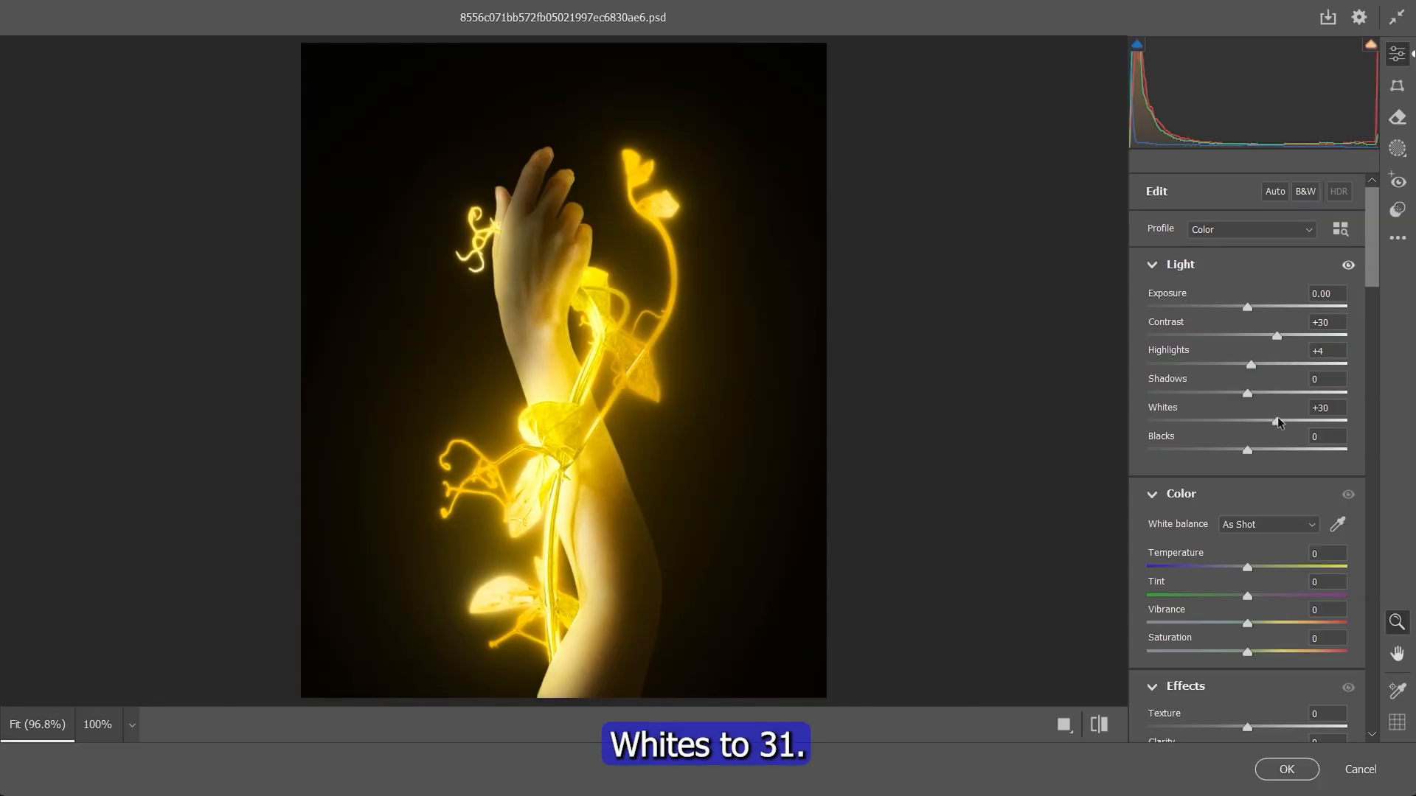
left_click_drag(1247, 451, 1222, 455)
Set the Camera Raw temperature to +7, tint to +24 and dehaze to +25
scroll(1376, 318, "down", 5)
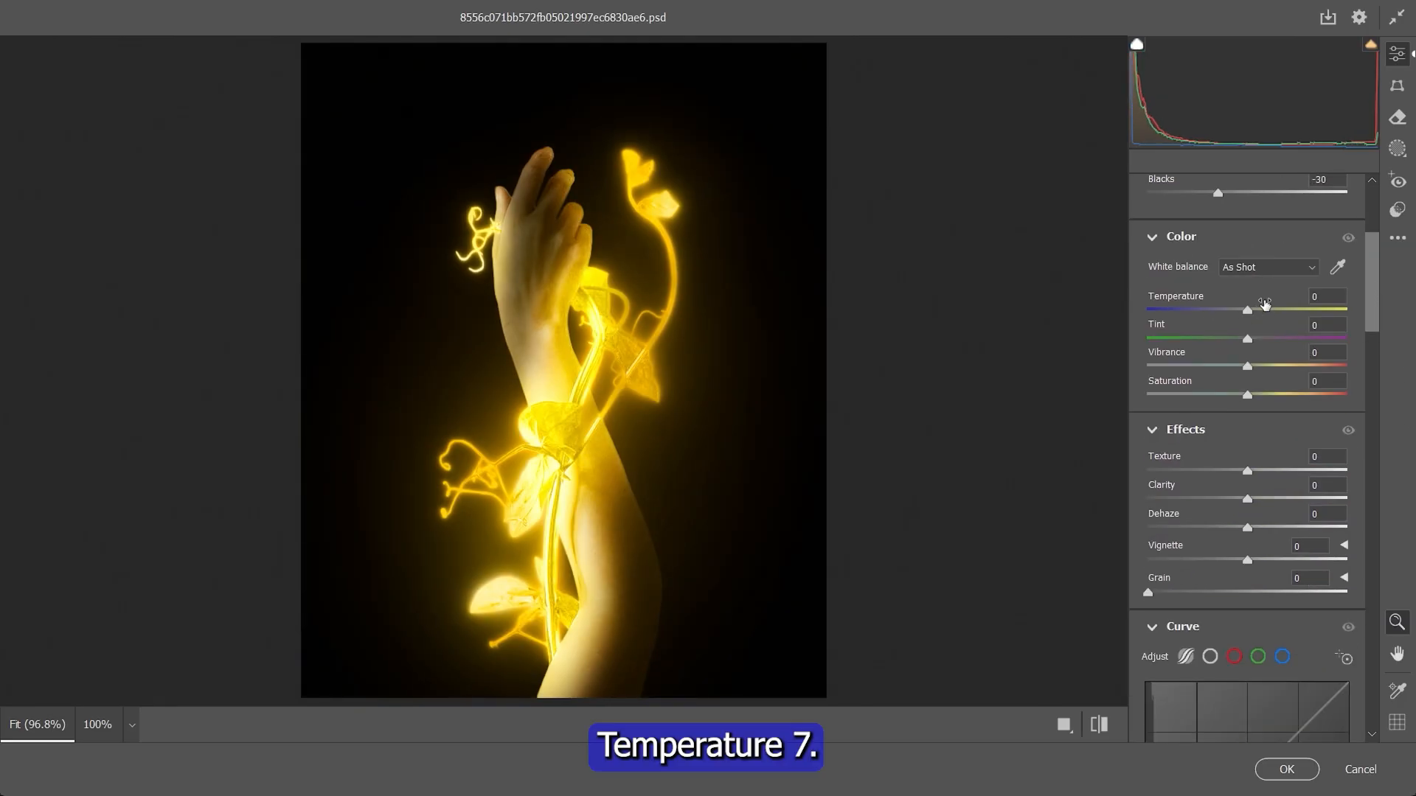
left_click_drag(1247, 310, 1316, 341)
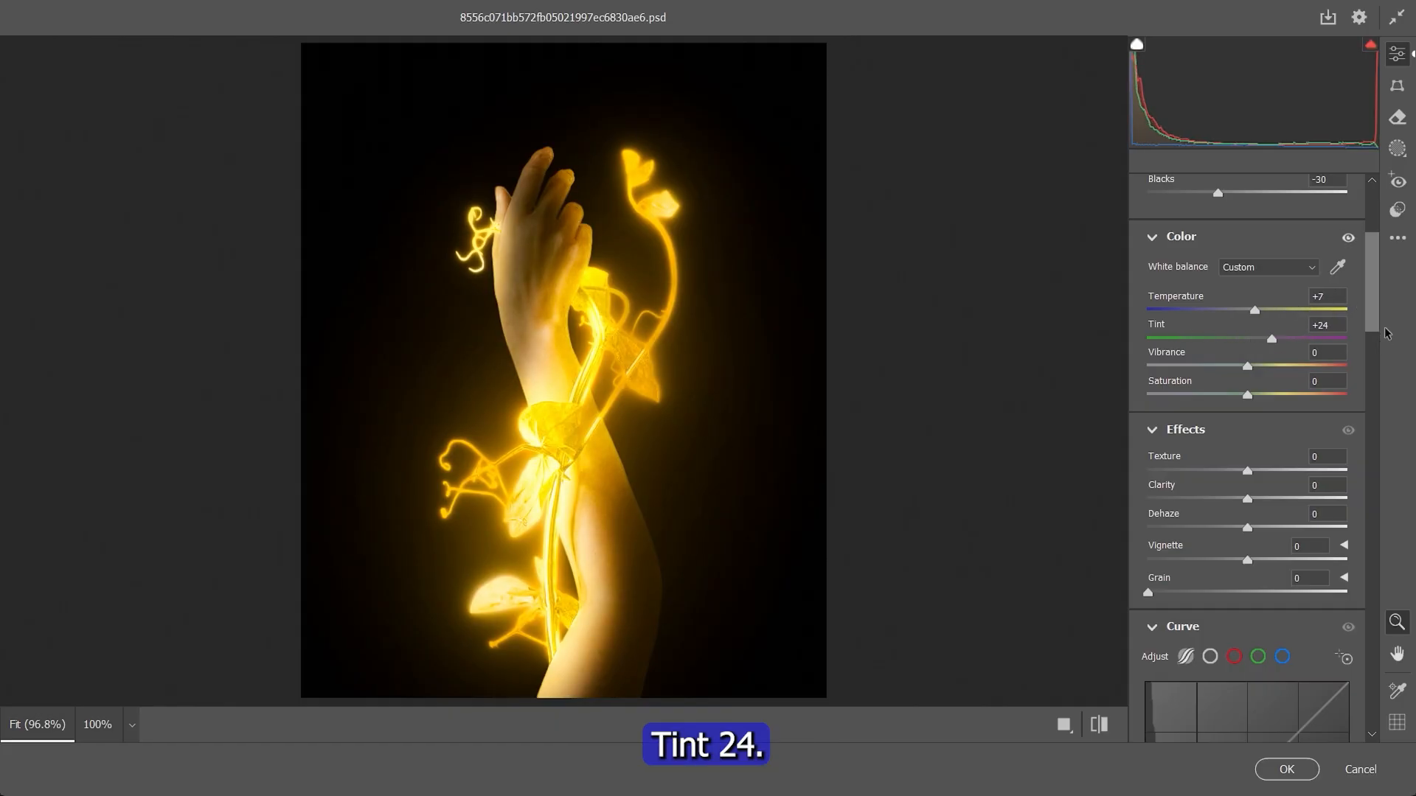
scroll(1373, 322, "down", 1)
scroll(1374, 321, "down", 1)
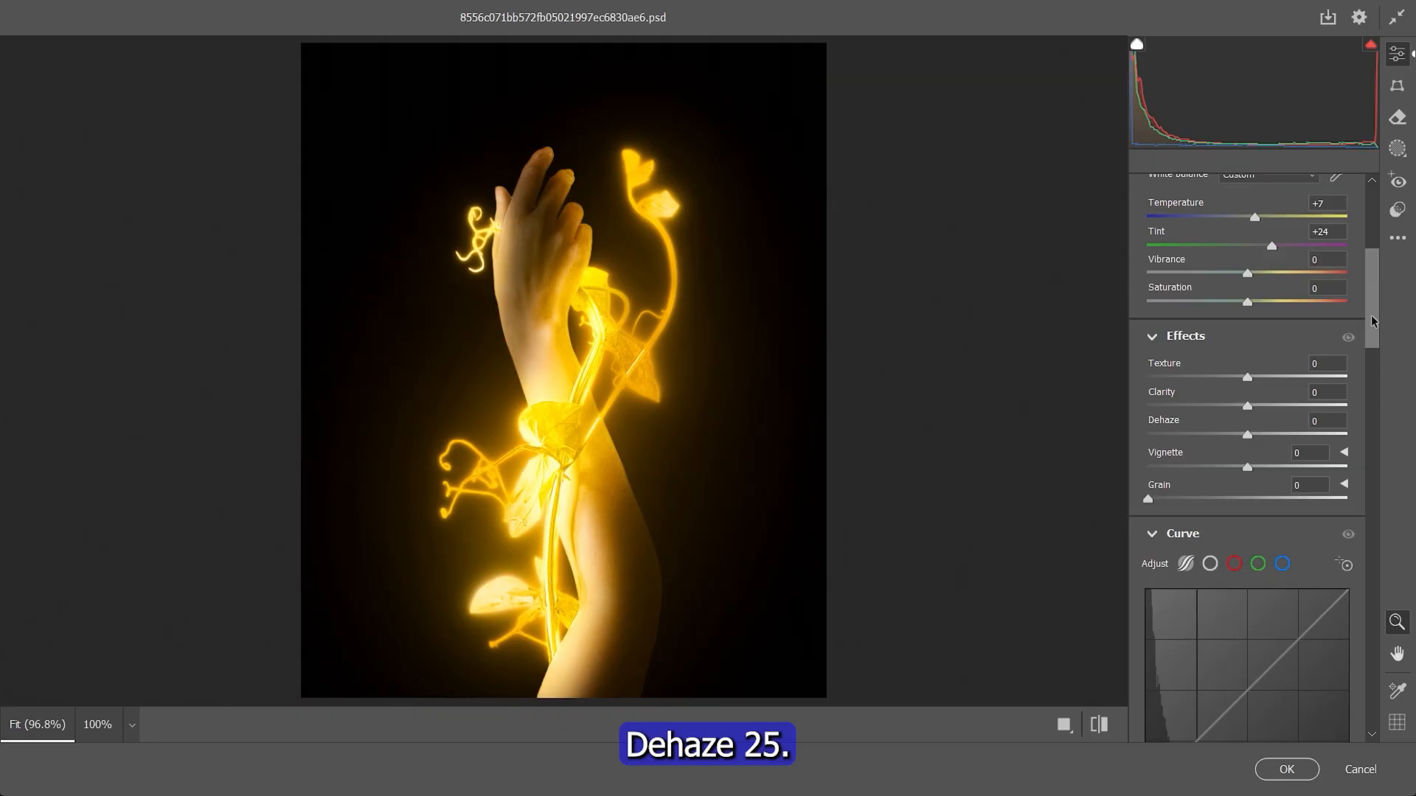
left_click_drag(1256, 425, 1281, 435)
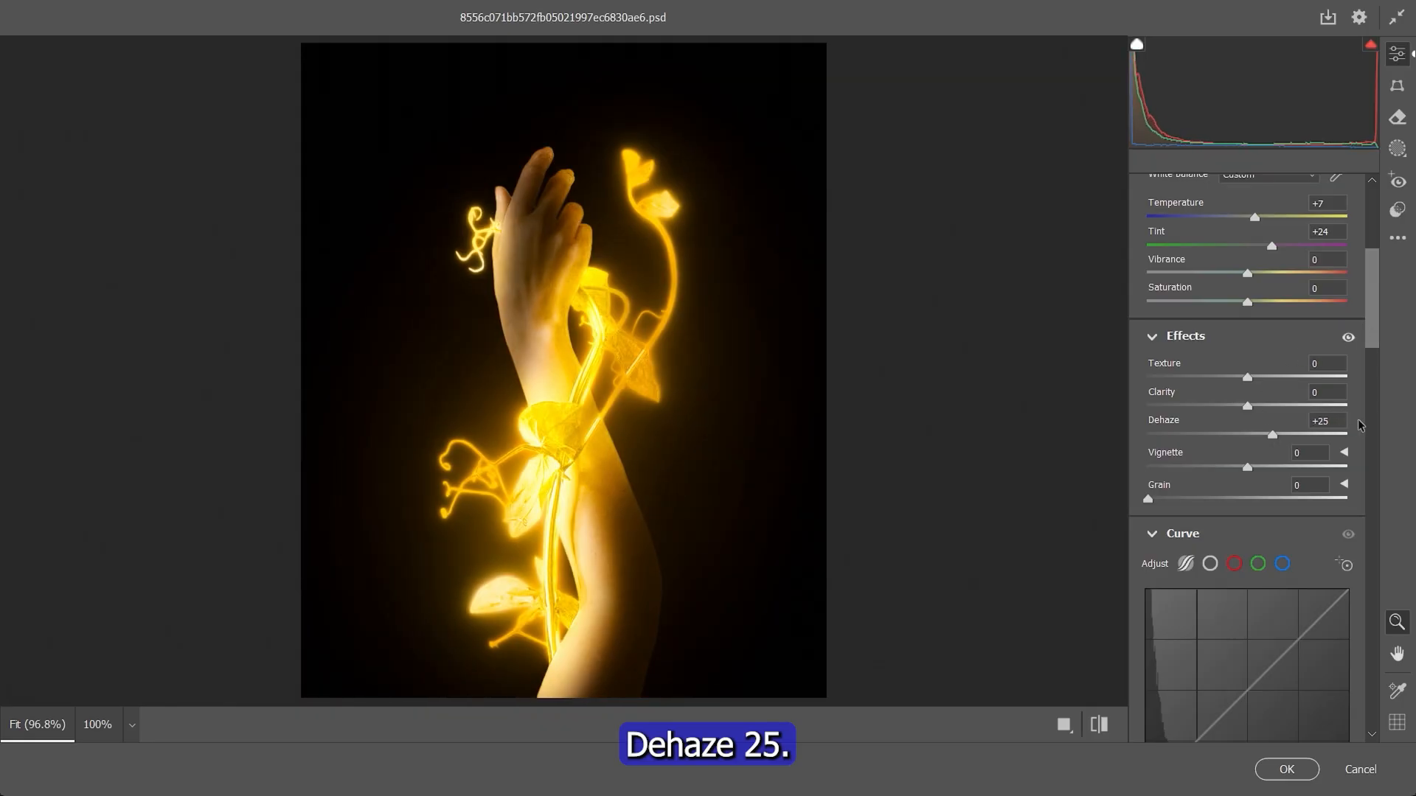
Set noise reduction to 50 and the Optics vignette to -100, and apply the Camera Raw Filter
left_click_drag(1386, 354, 1385, 572)
left_click_drag(1380, 513, 1378, 547)
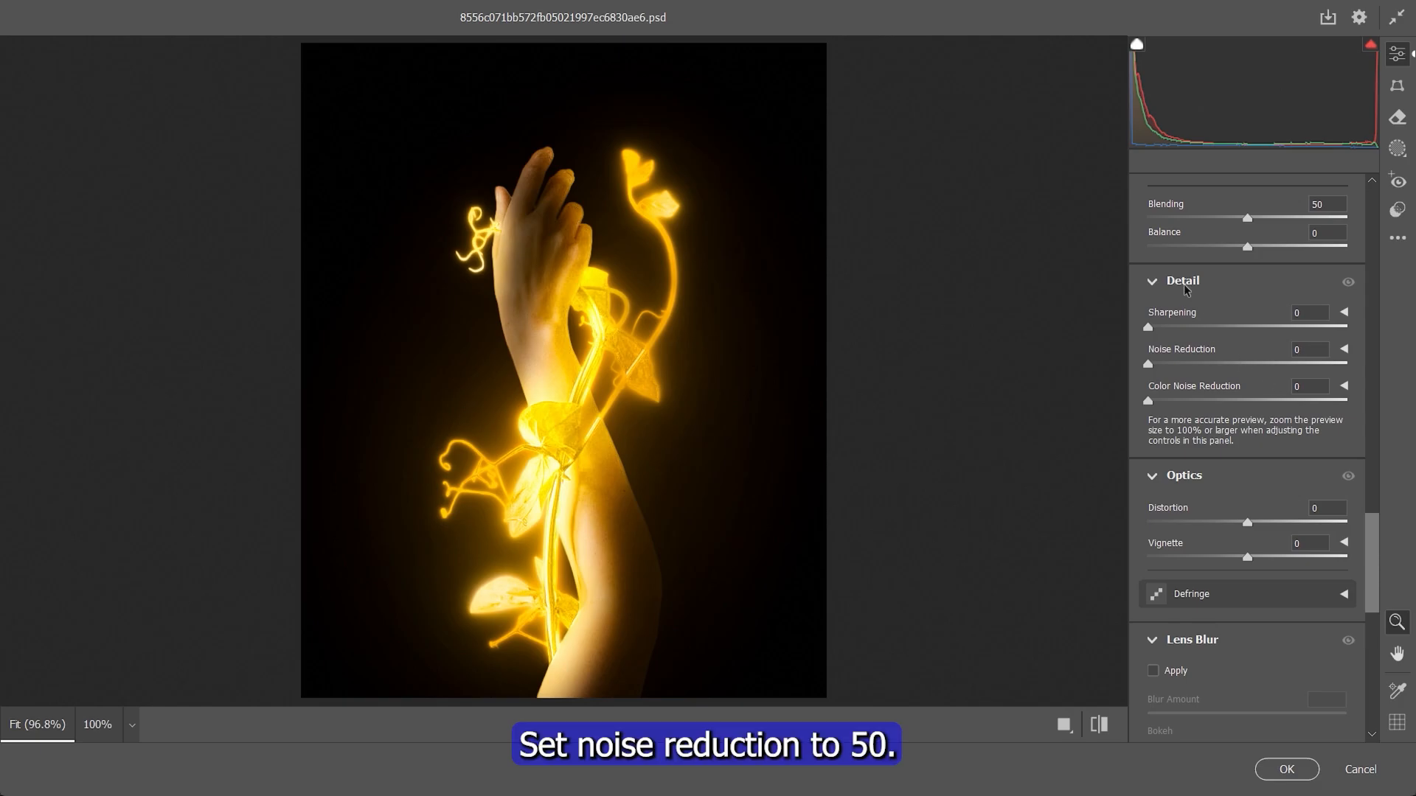
left_click_drag(1151, 372, 1250, 366)
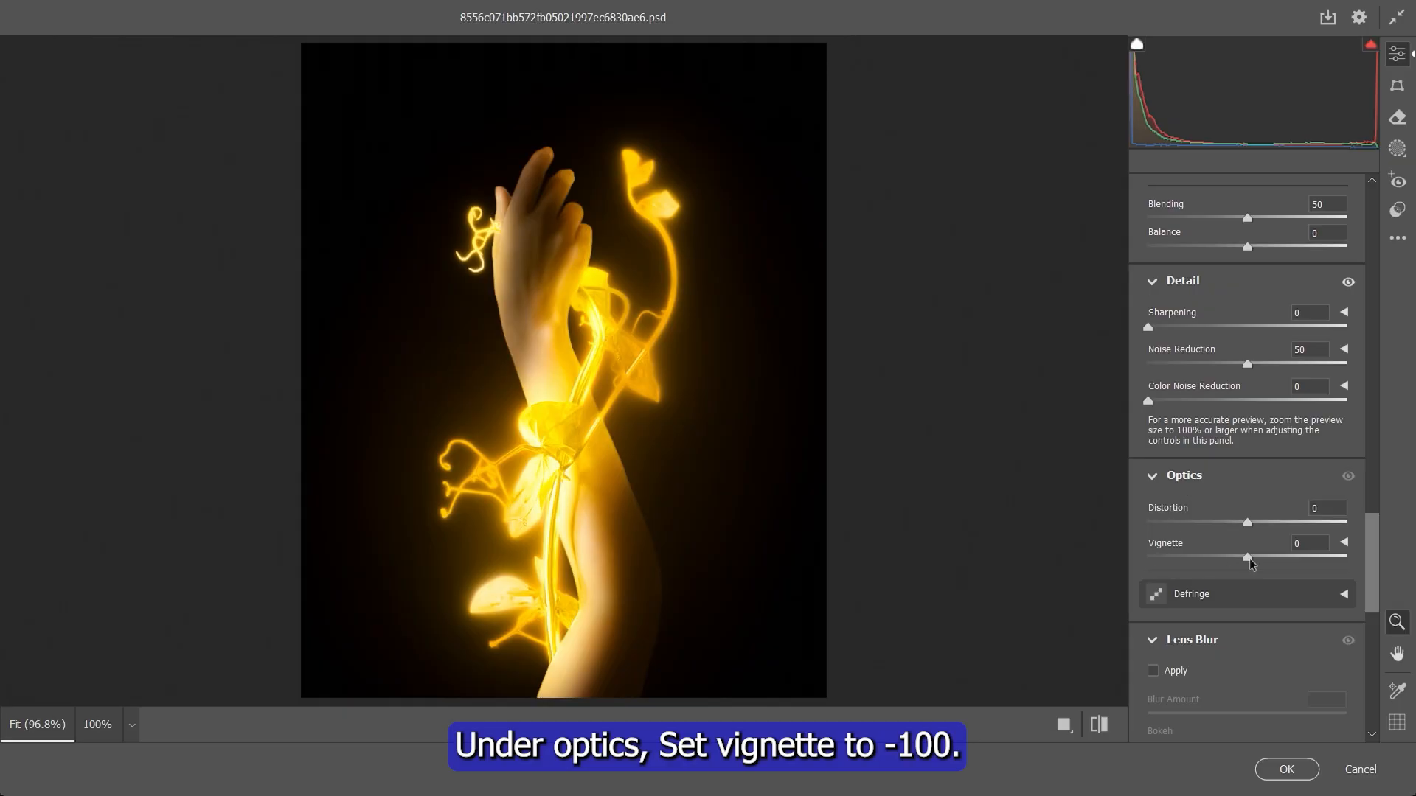
left_click_drag(1249, 560, 1089, 559)
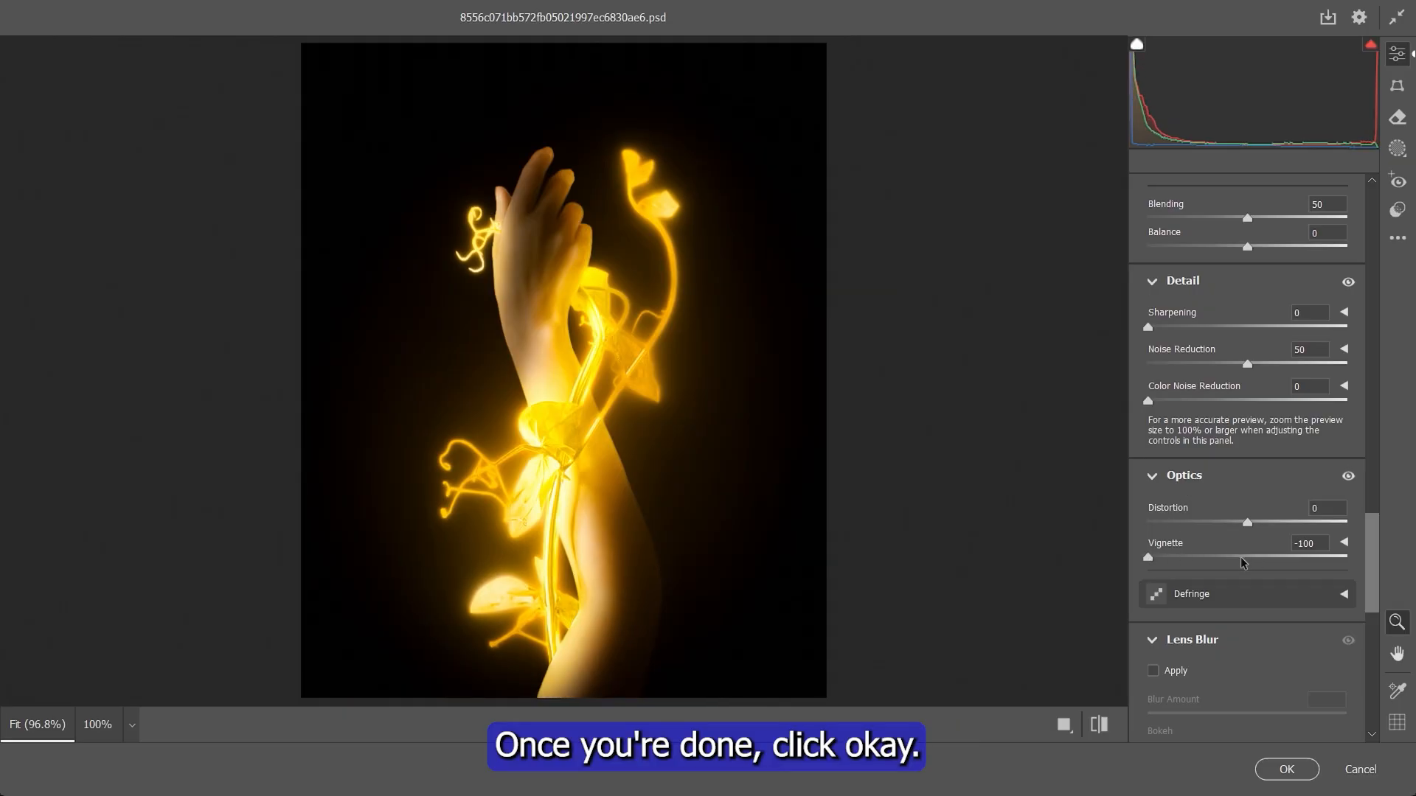
left_click(1288, 769)
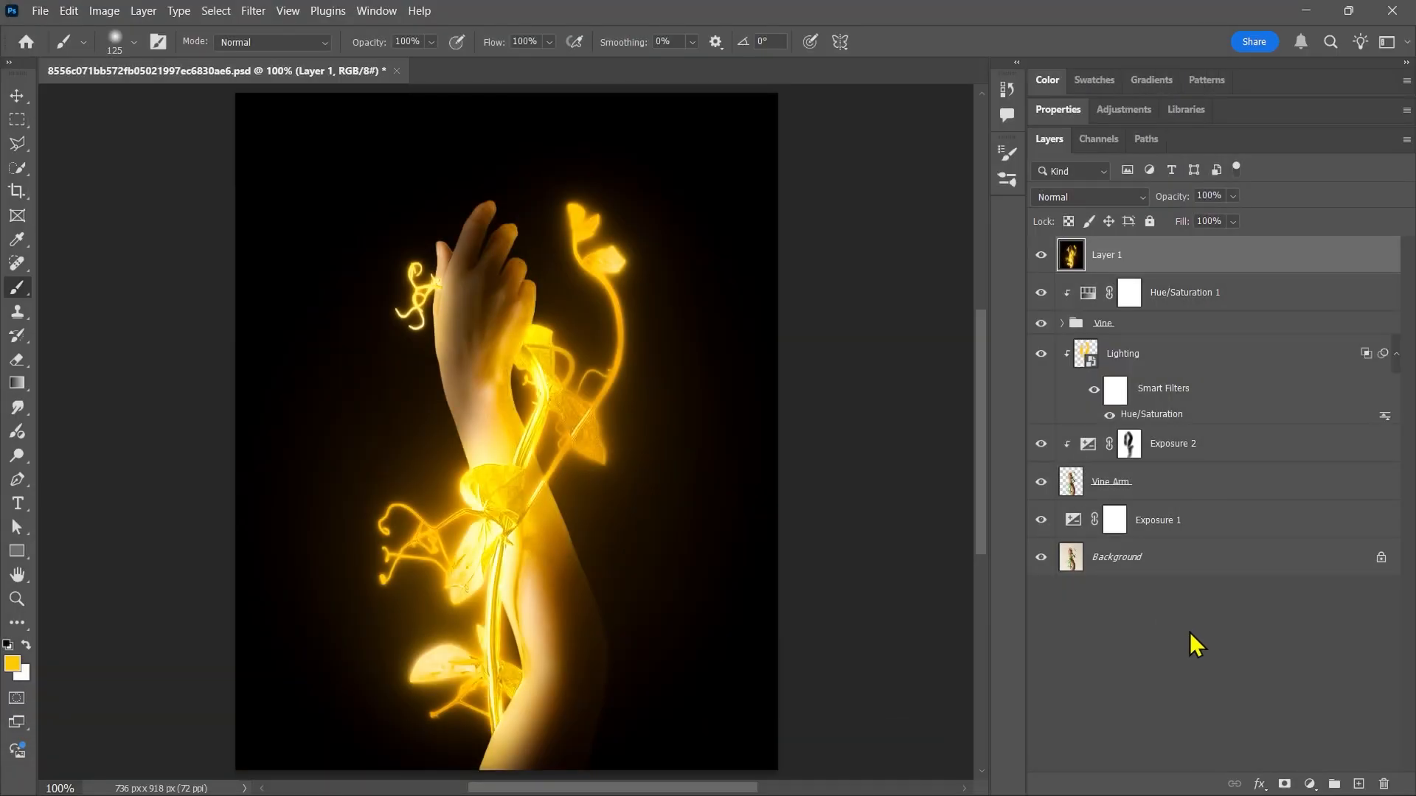